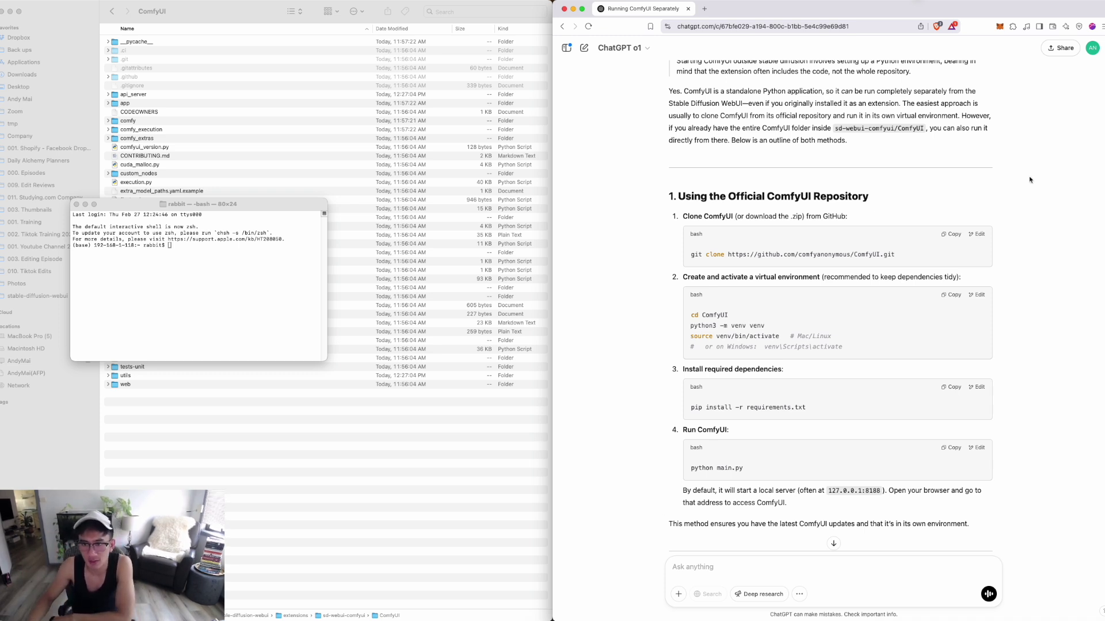
Copy the git clone command from the 'Clone ComfyUI' step of the ChatGPT answer
scroll(780, 136, "down", 1)
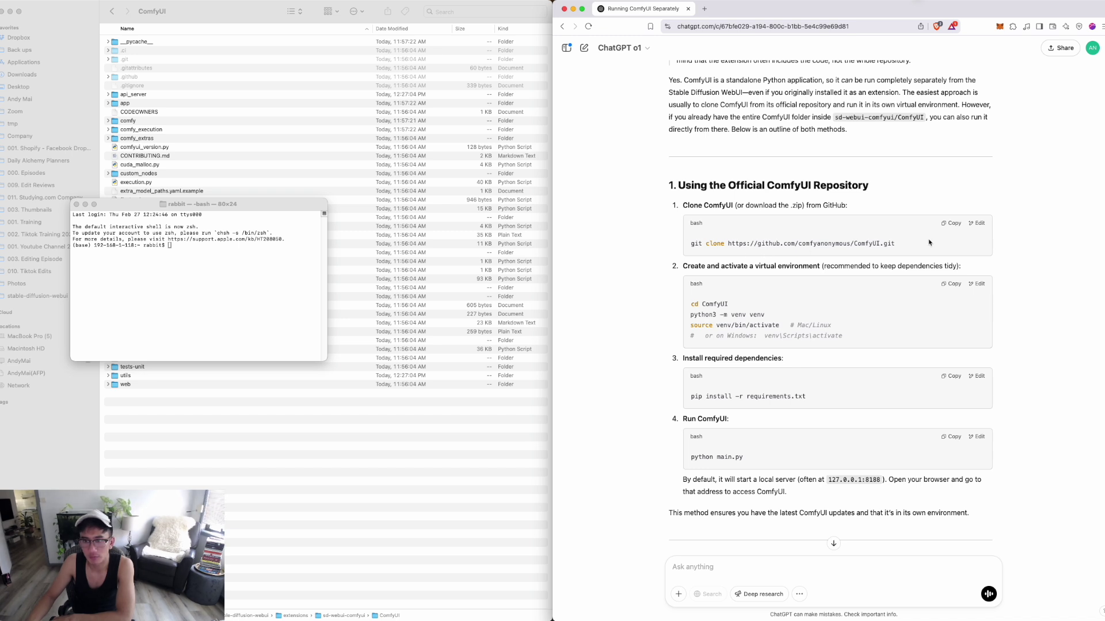
left_click(953, 224)
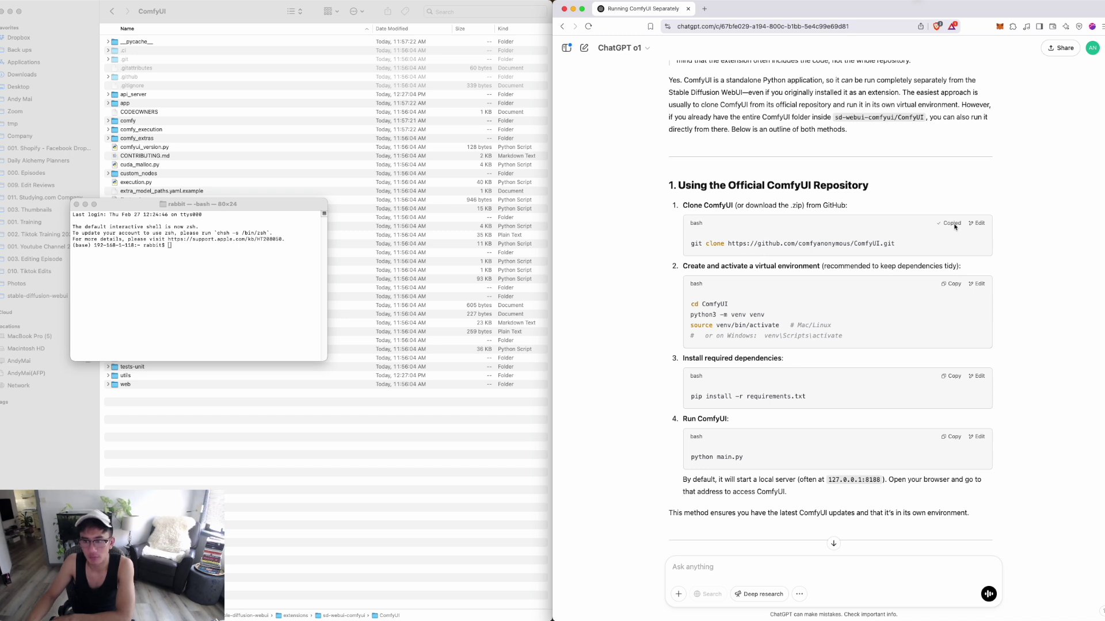
Clone the ComfyUI repository in Terminal with the pasted git clone command
left_click(240, 303)
key("super+v")
key("Return")
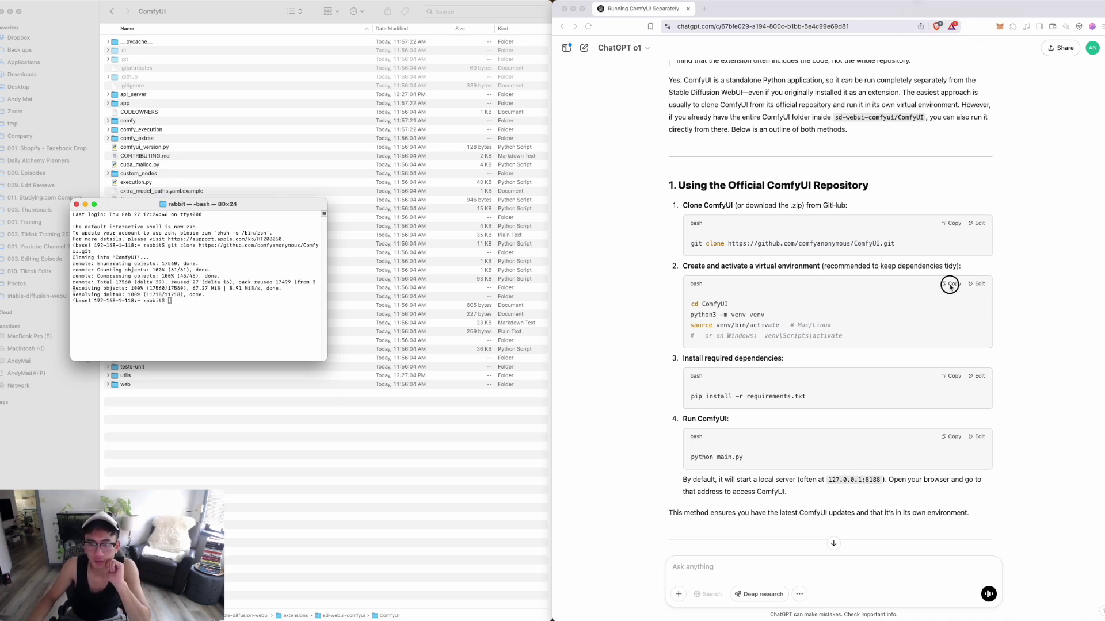
Create and activate the venv virtual environment using the copied setup commands
left_click(978, 290)
left_click(952, 286)
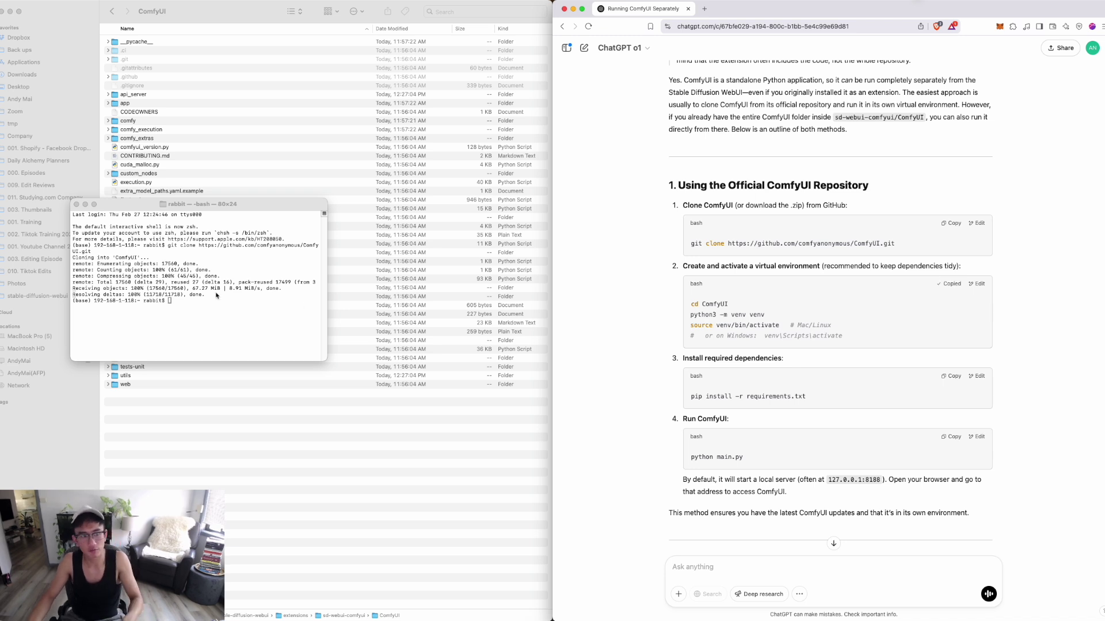
left_click(113, 283)
key("super+v")
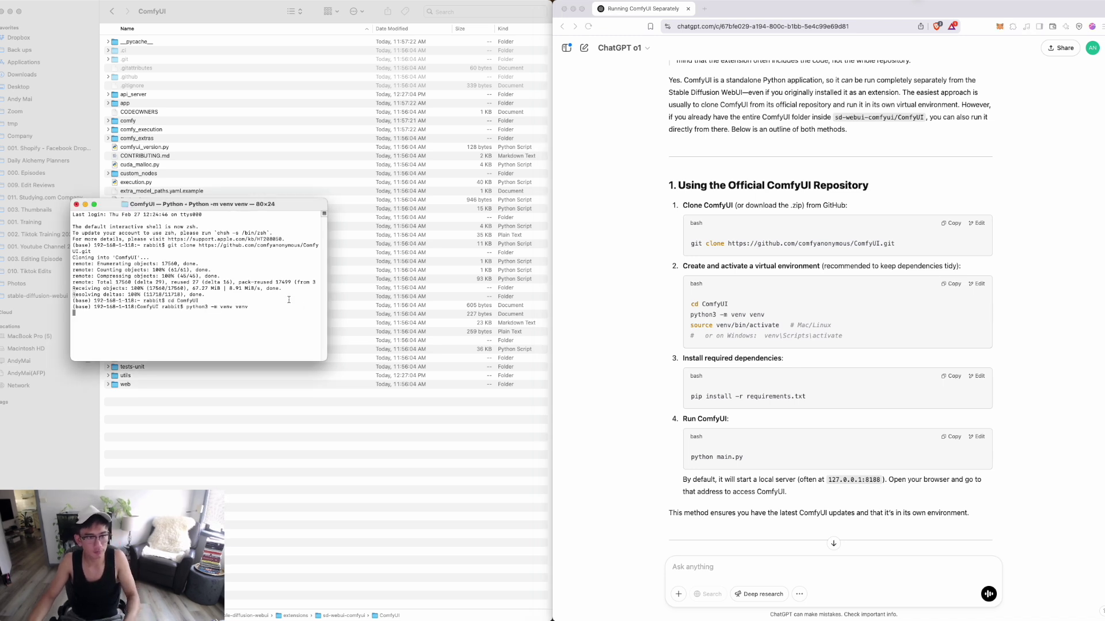
Install ComfyUI's packages with pip install -r requirements.txt
left_click(951, 376)
left_click(258, 329)
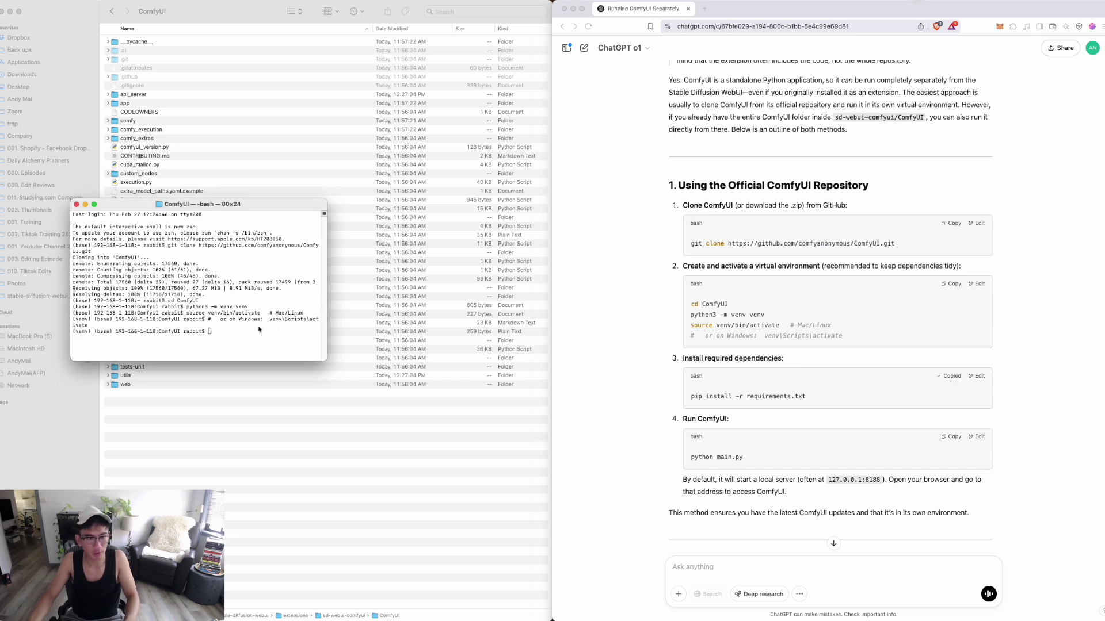
key("super+v")
key("Return")
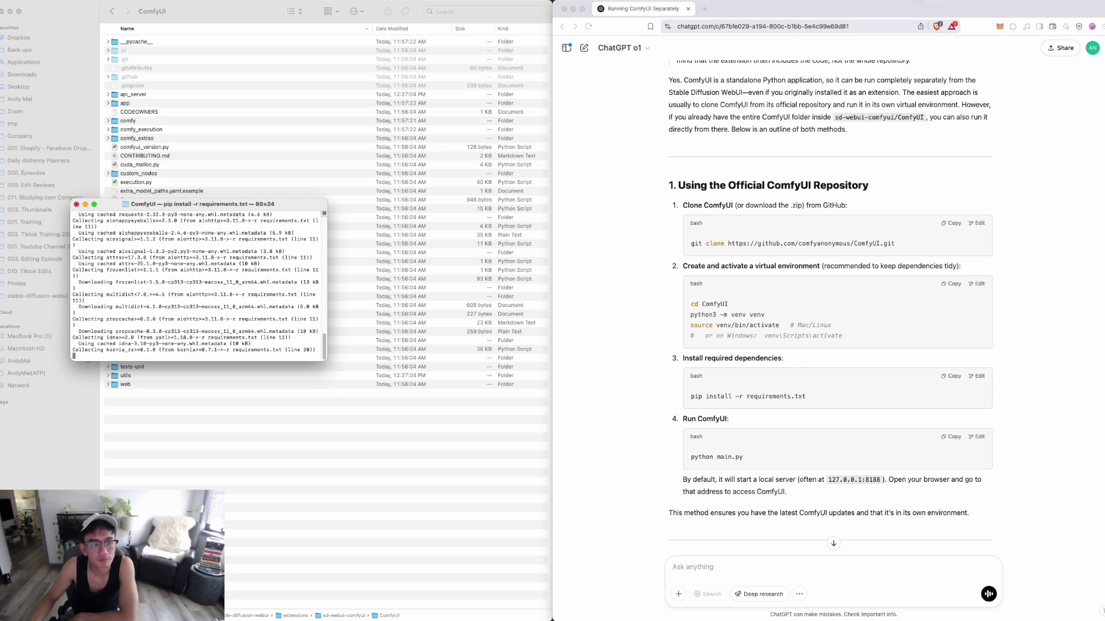
Launch the ComfyUI server with python main.py
left_click(923, 1)
left_click(928, 18)
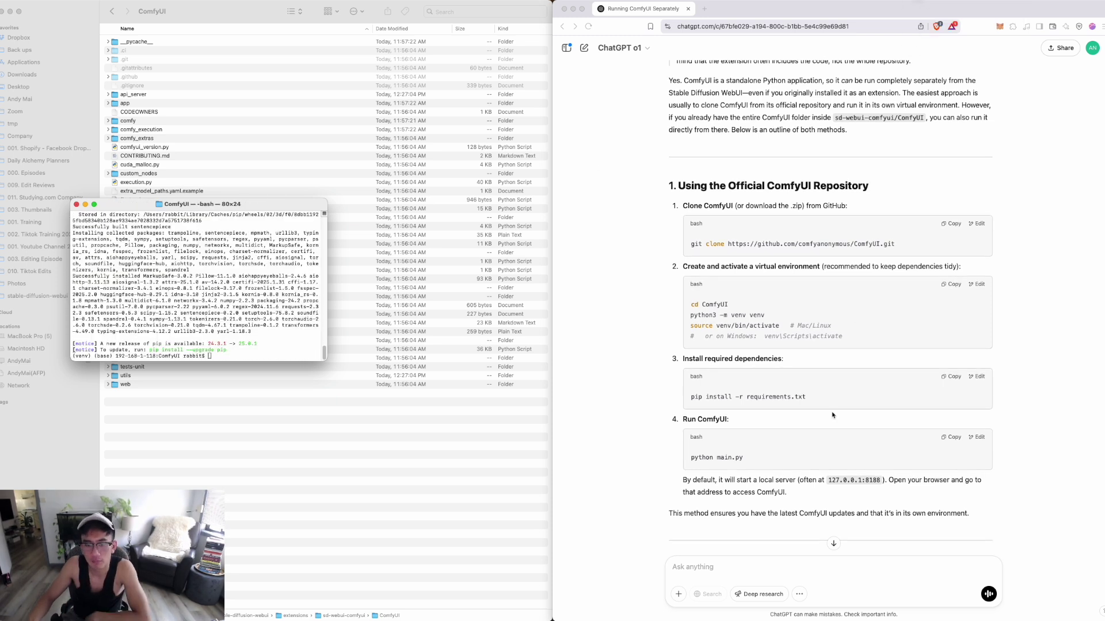
left_click(766, 424)
left_click(951, 437)
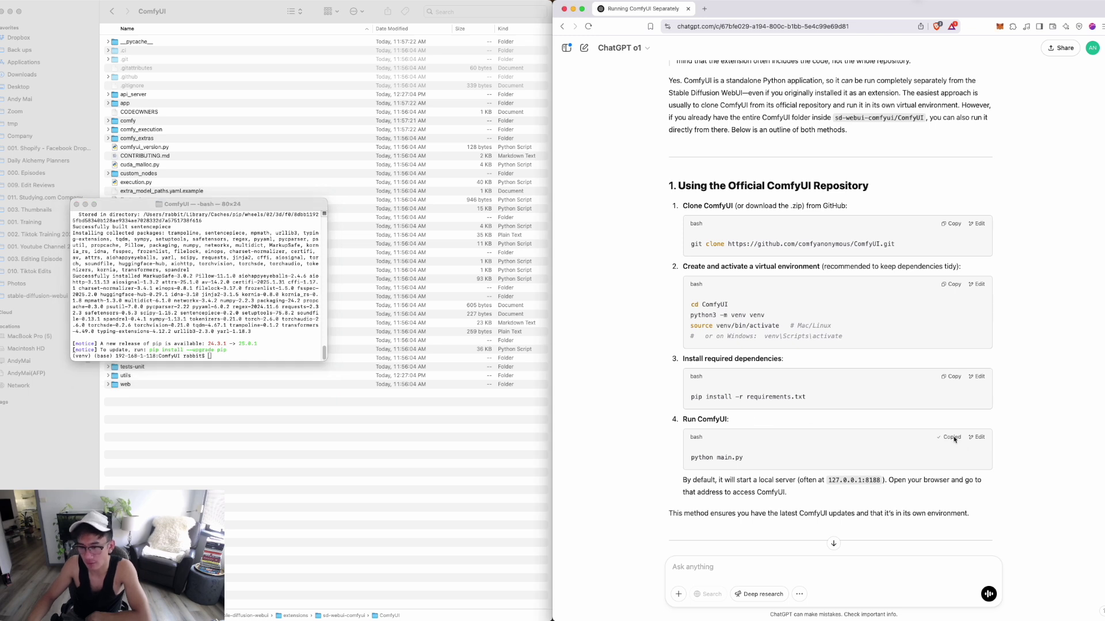
left_click(278, 351)
key("super+v")
key("Return")
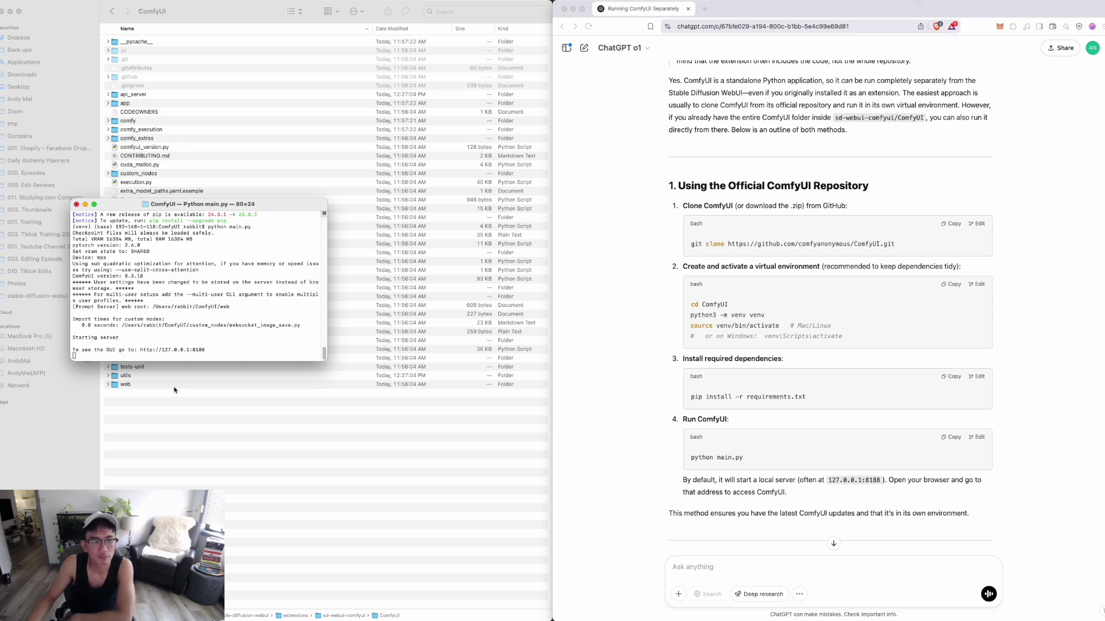
left_click_drag(206, 350, 139, 351)
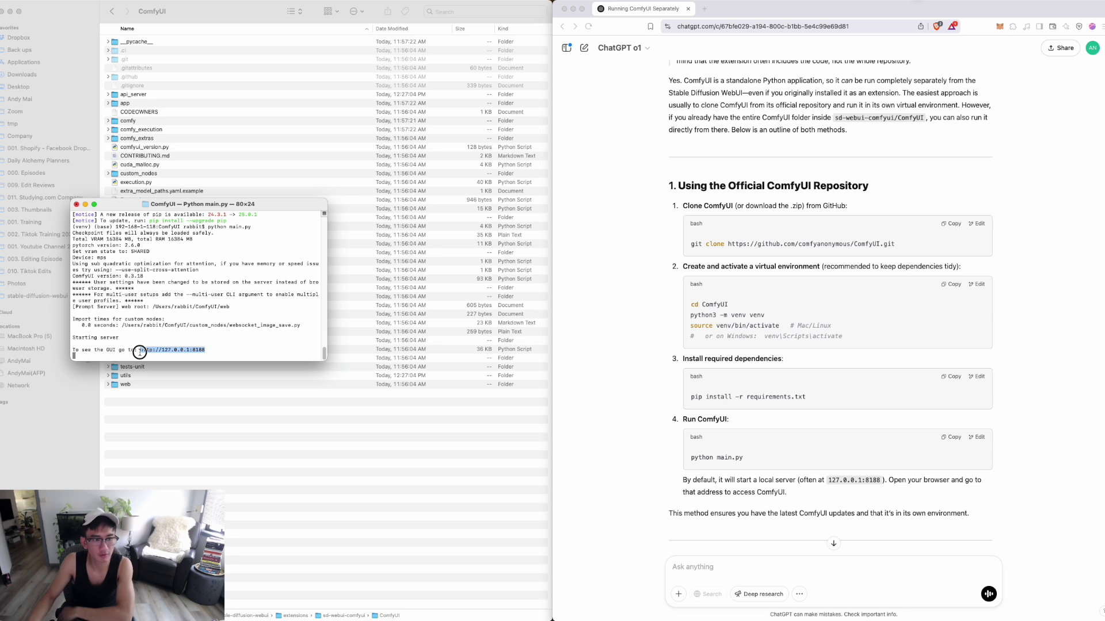
Load 127.0.0.1:8188 in a new browser tab and close the Missing Models dialog
left_click(699, 16)
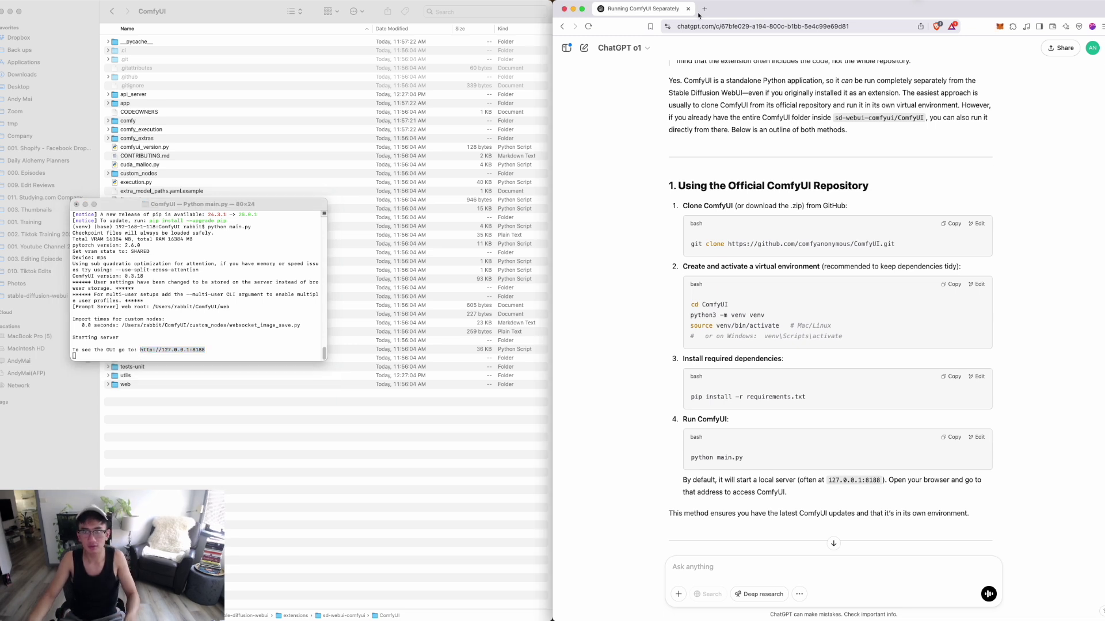
left_click(704, 8)
key("cmd+v")
key("Return")
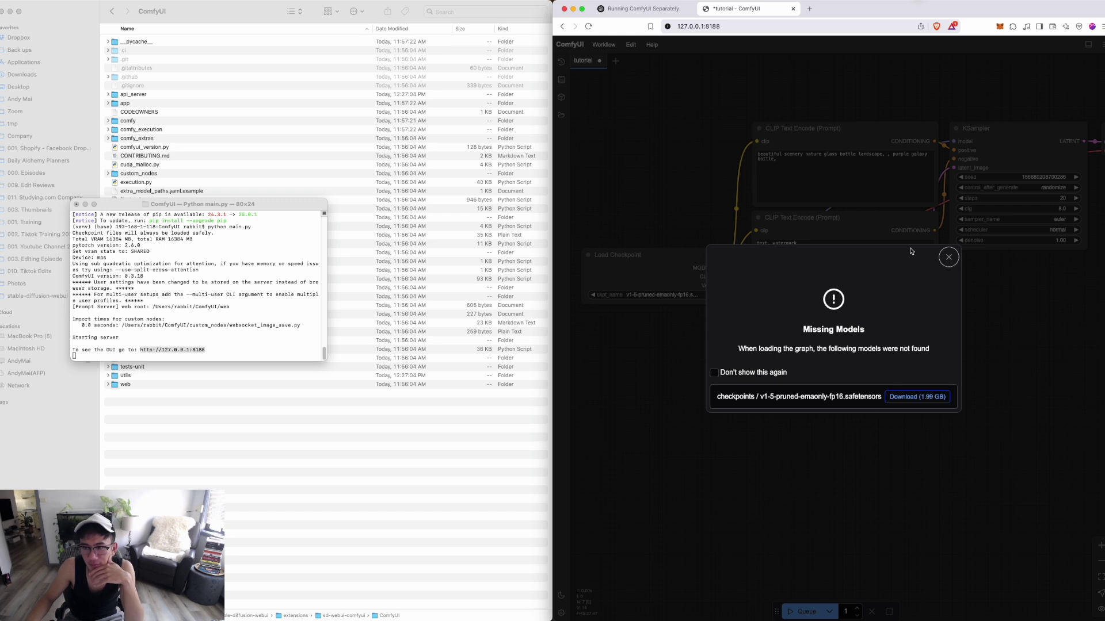
left_click(947, 255)
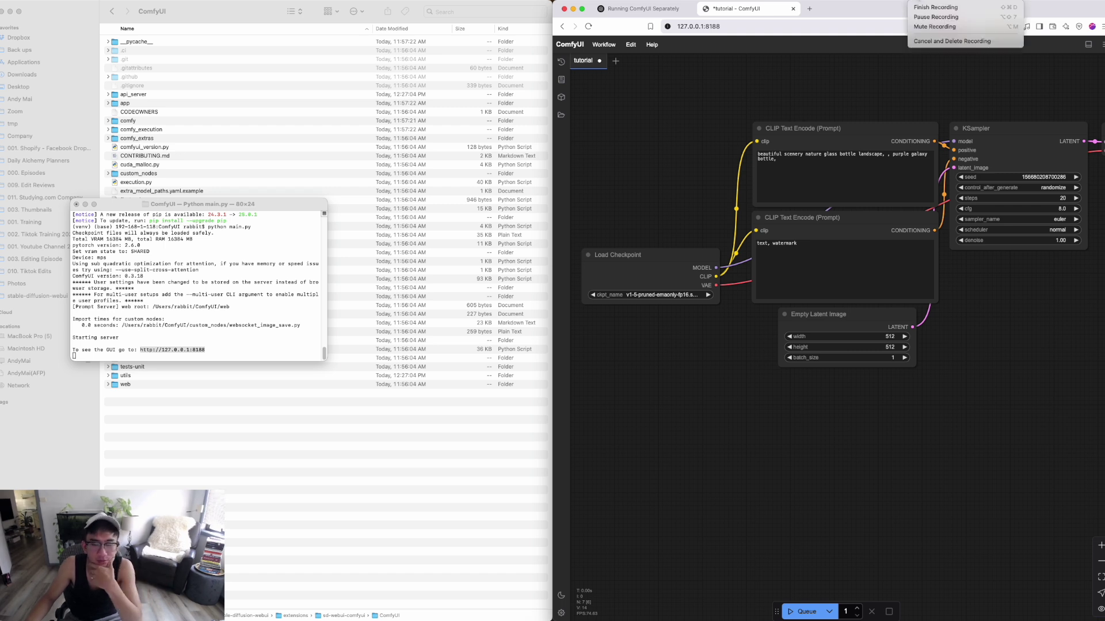
Inspect the epicrealism and v1-5-pruned-emaonly checkpoints in stable-diffusion-webui/models/Stable-diffusion
left_click(312, 619)
double_click(253, 616)
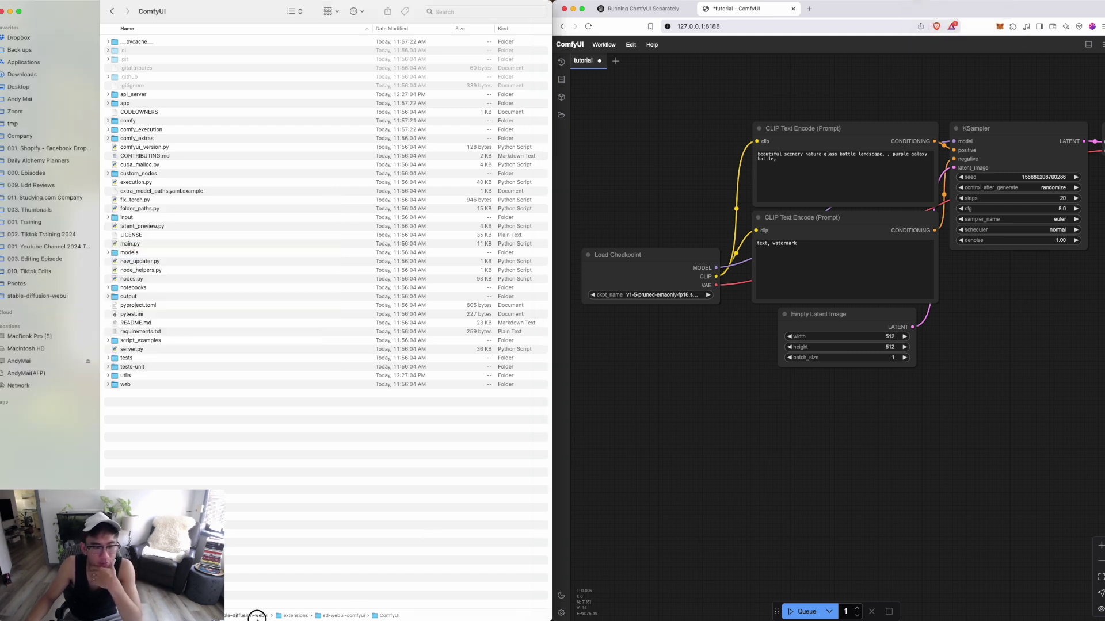
double_click(138, 261)
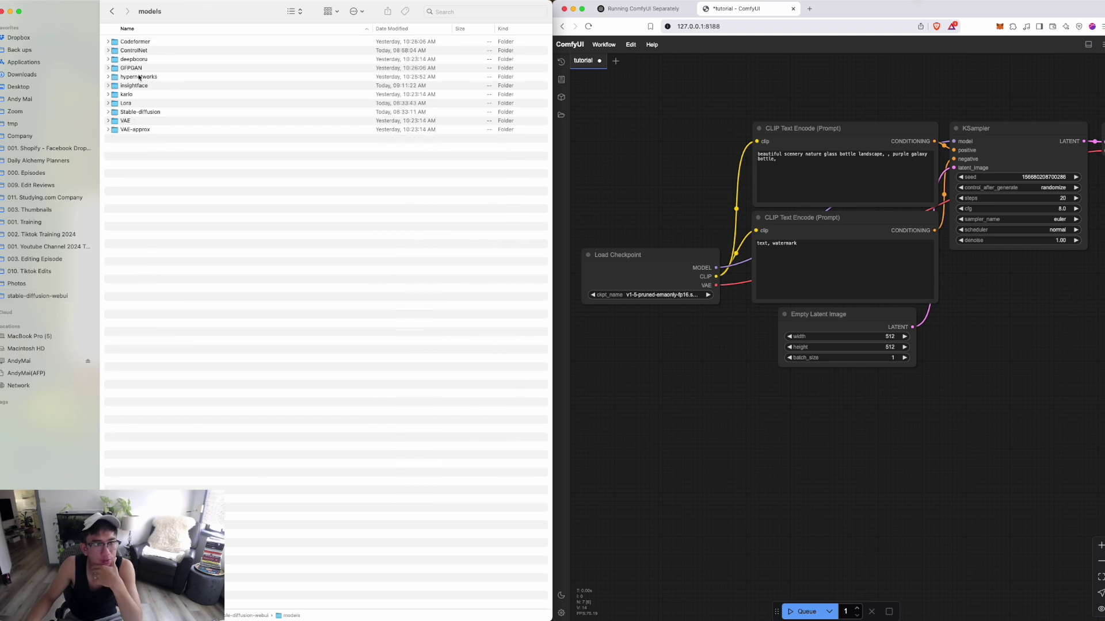
double_click(127, 111)
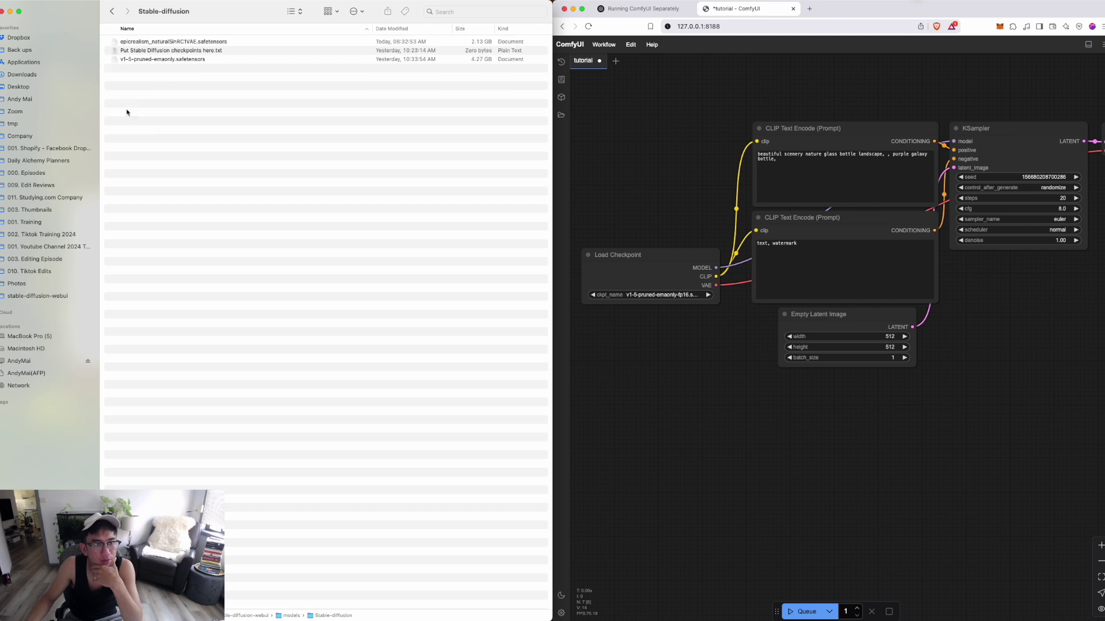
left_click(166, 44)
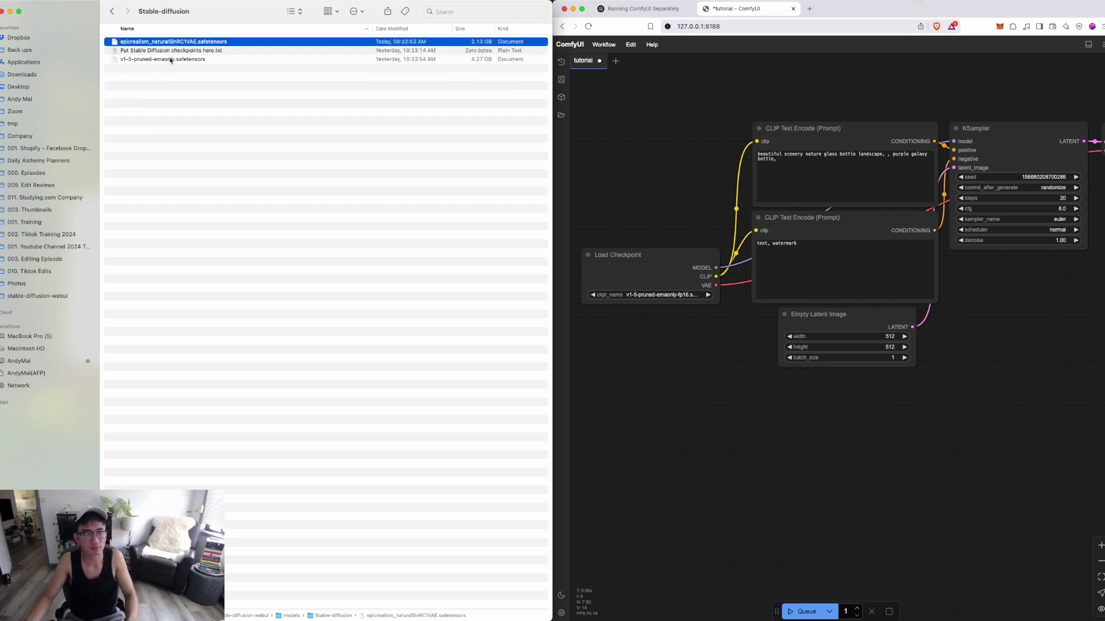
left_click(170, 59)
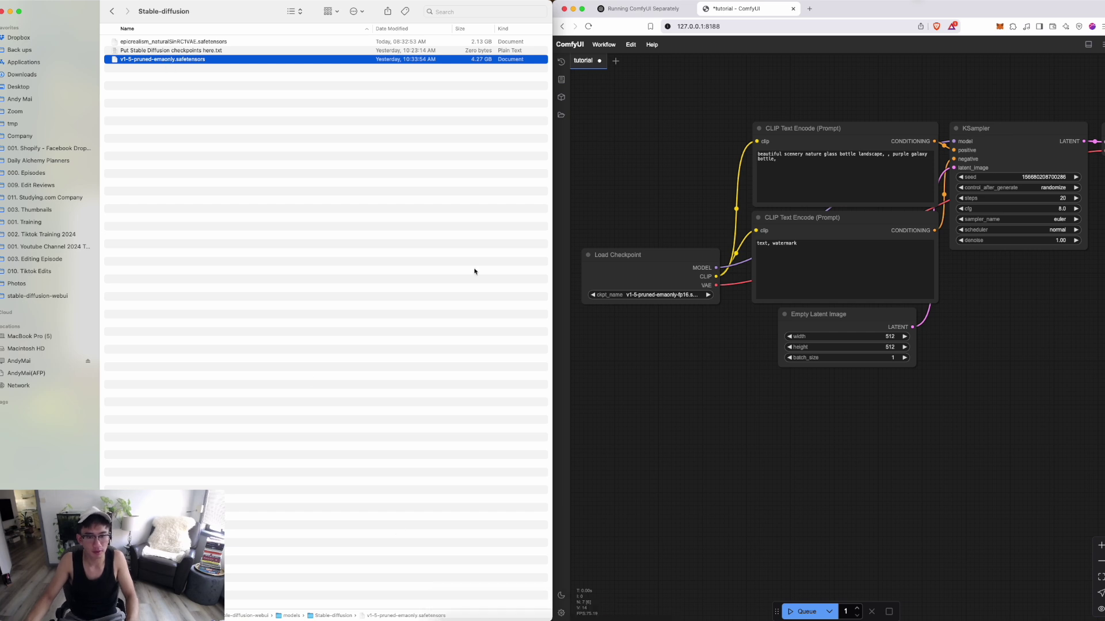
Go to rabbit > ComfyUI > models > checkpoints and select the v1-5-pruned-emaonly file
left_click_drag(249, 9, 346, 5)
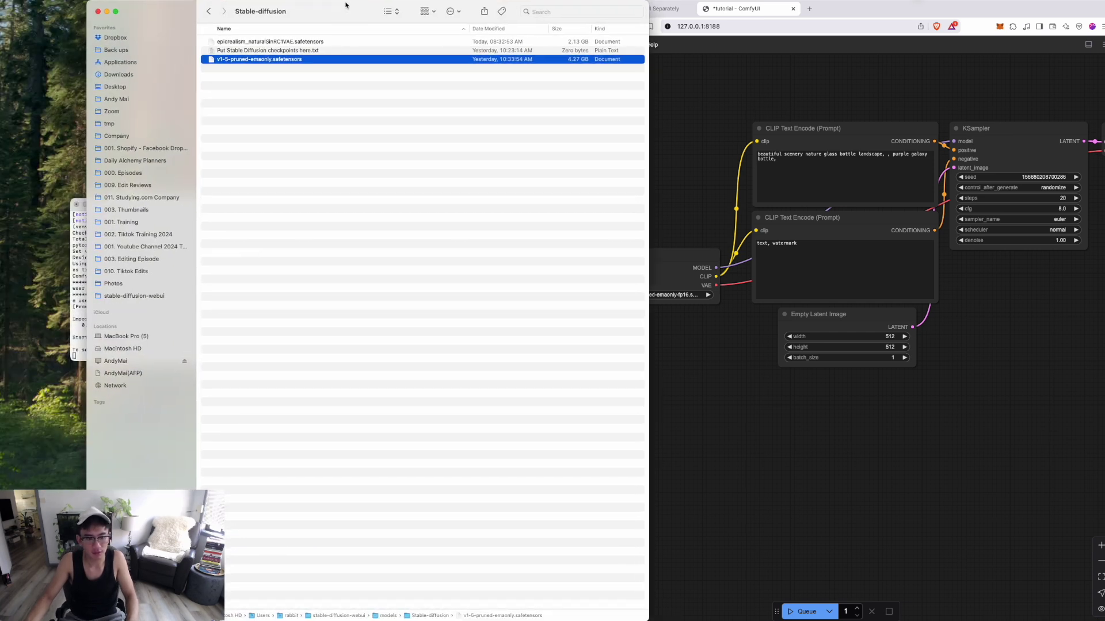
double_click(286, 616)
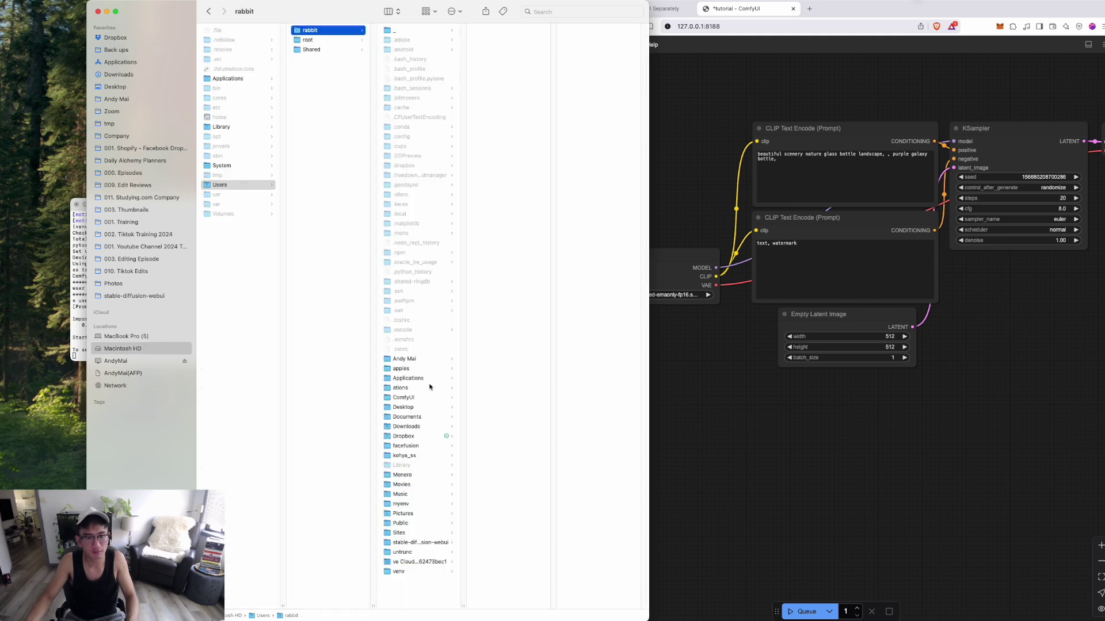
left_click(423, 397)
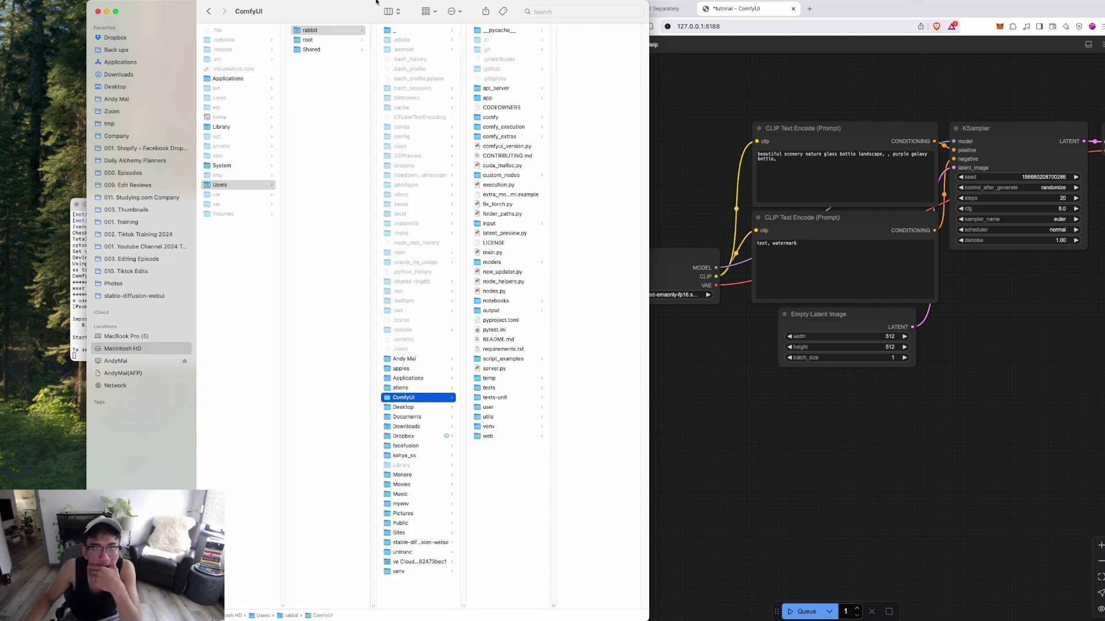
left_click_drag(308, 5, 260, 12)
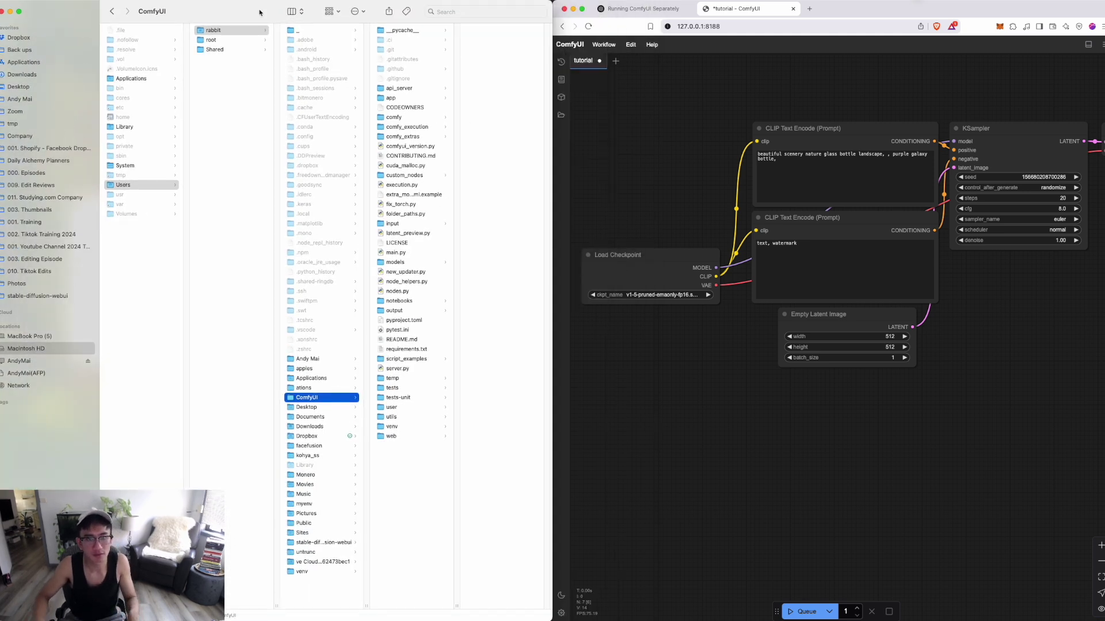
left_click(397, 262)
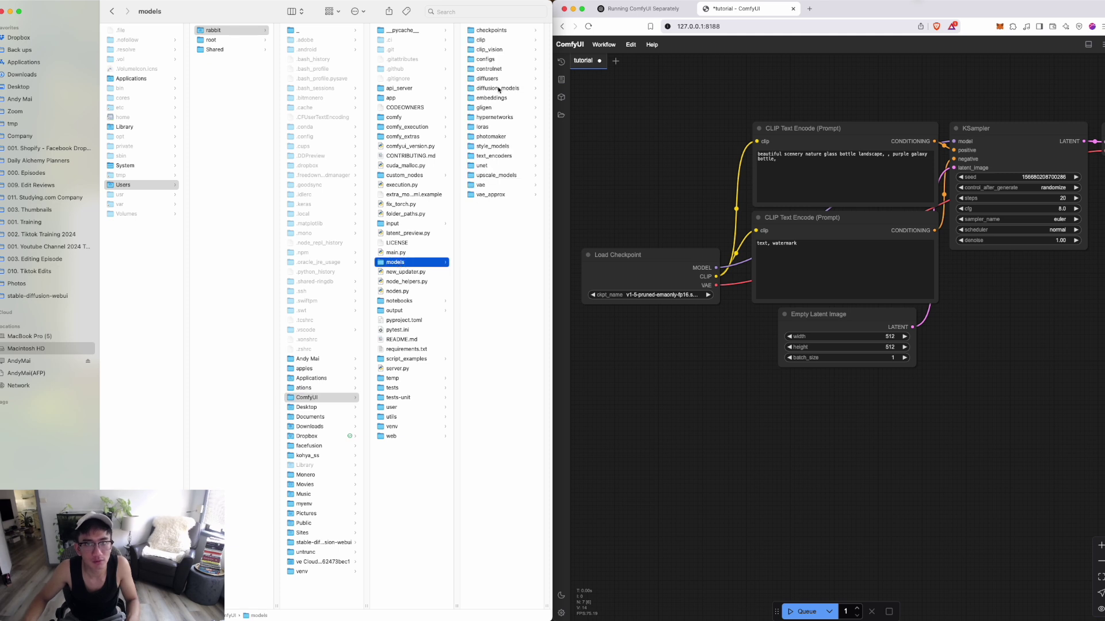
left_click(498, 33)
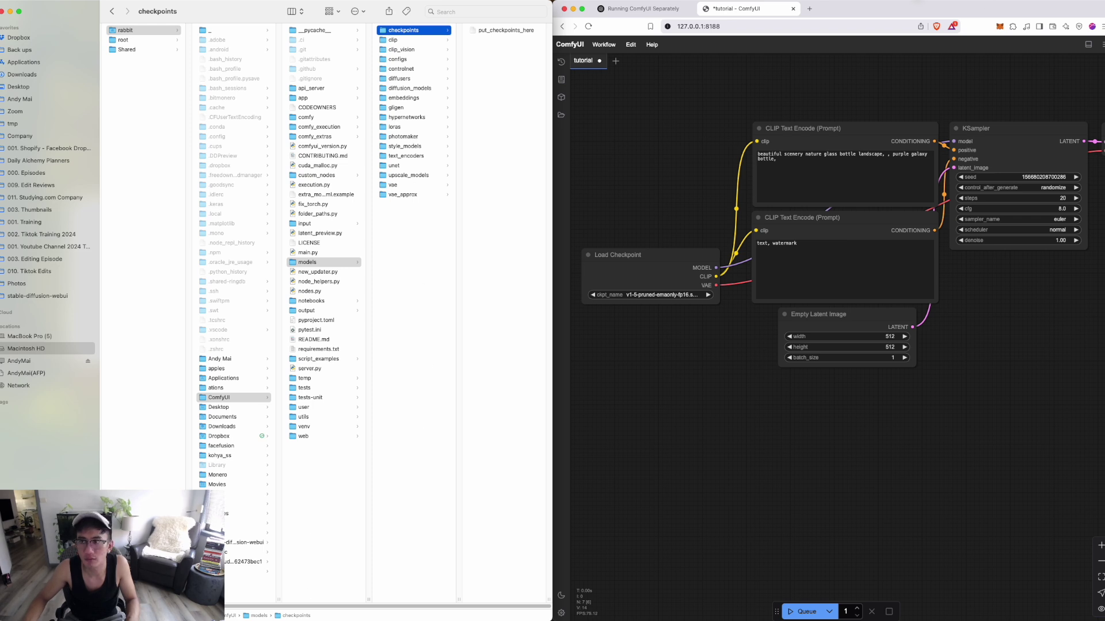
left_click(432, 38)
left_click(432, 30)
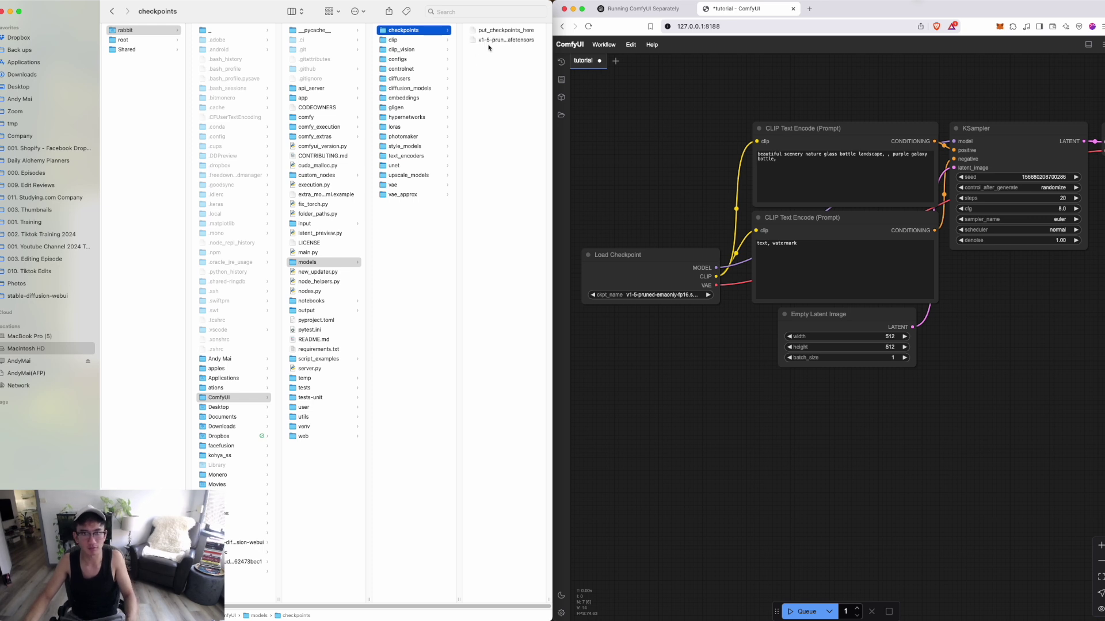
left_click(489, 40)
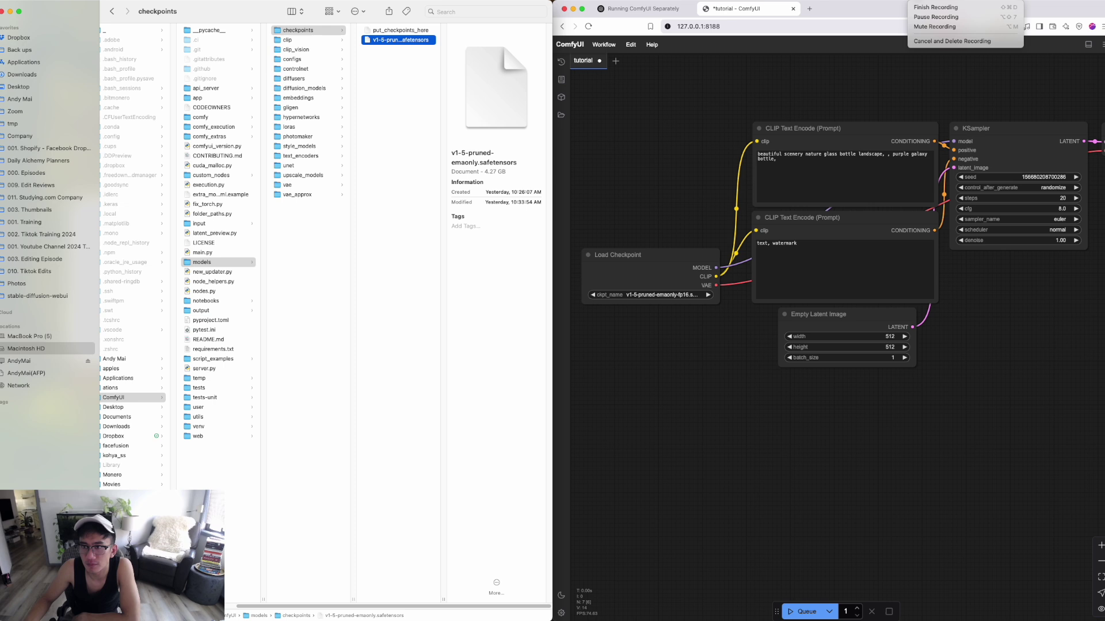
Stop the running ComfyUI server and select the python main.py command in ChatGPT
key("ctrl+Up")
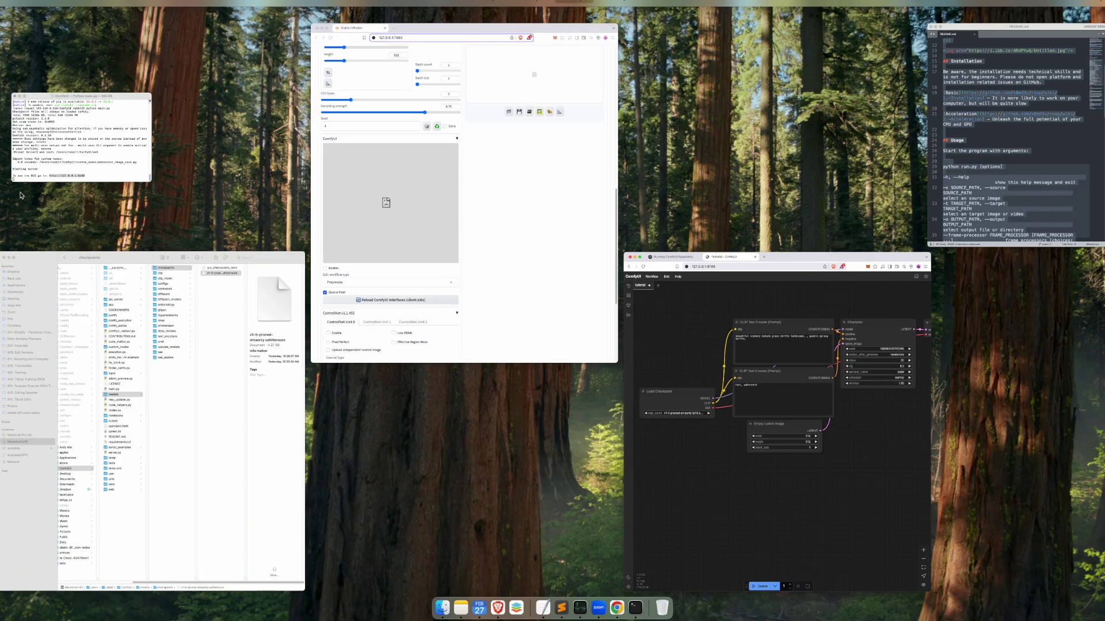
key("ctrl+Up")
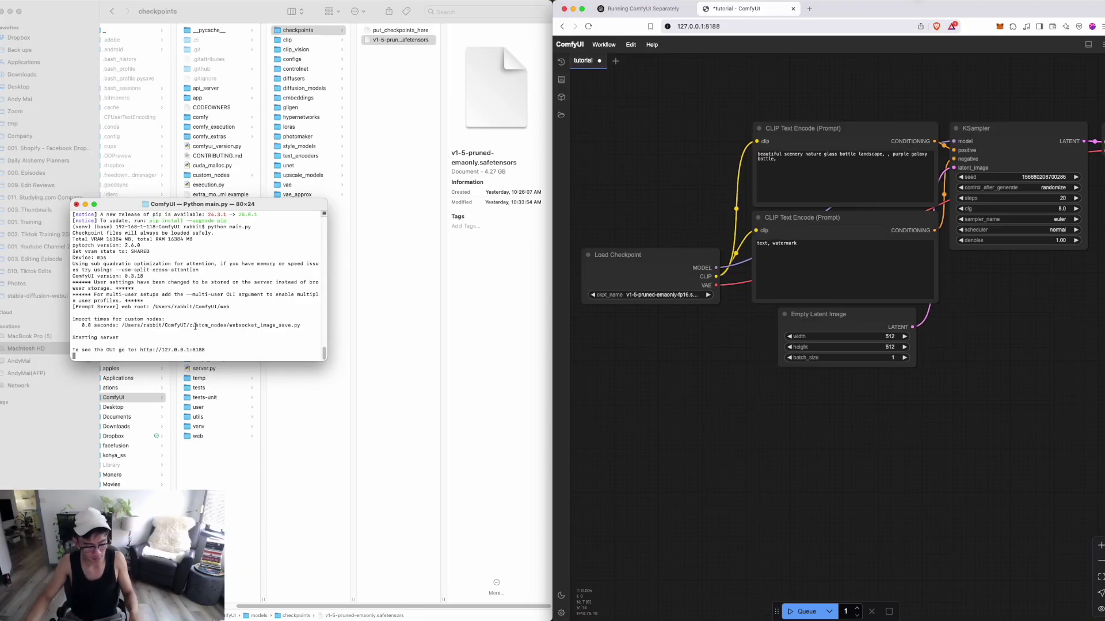
key("ctrl+c")
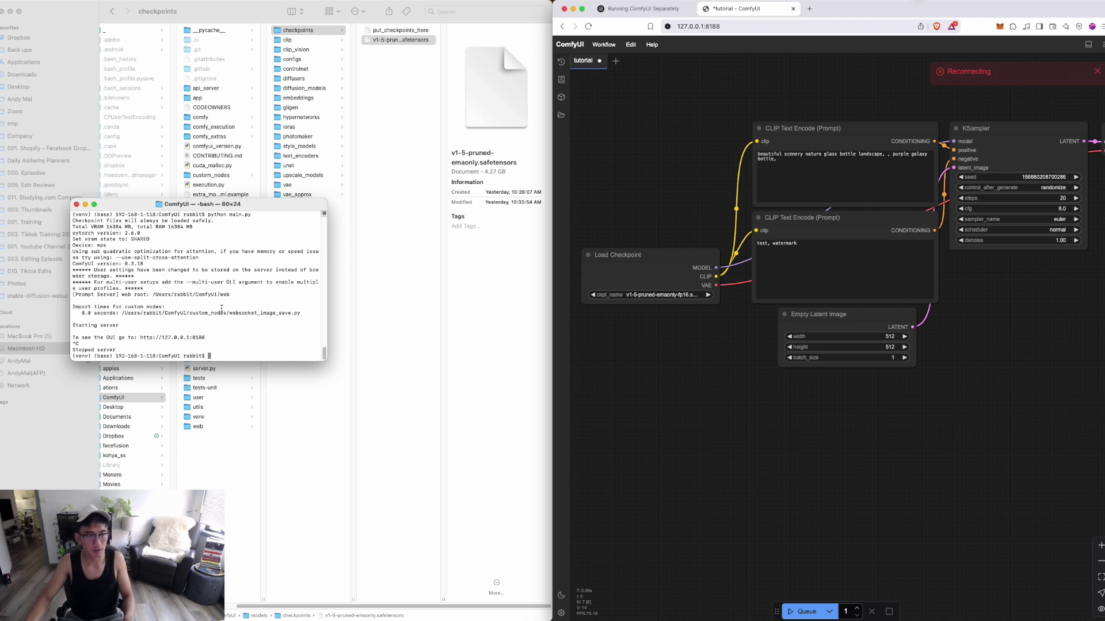
left_click(659, 10)
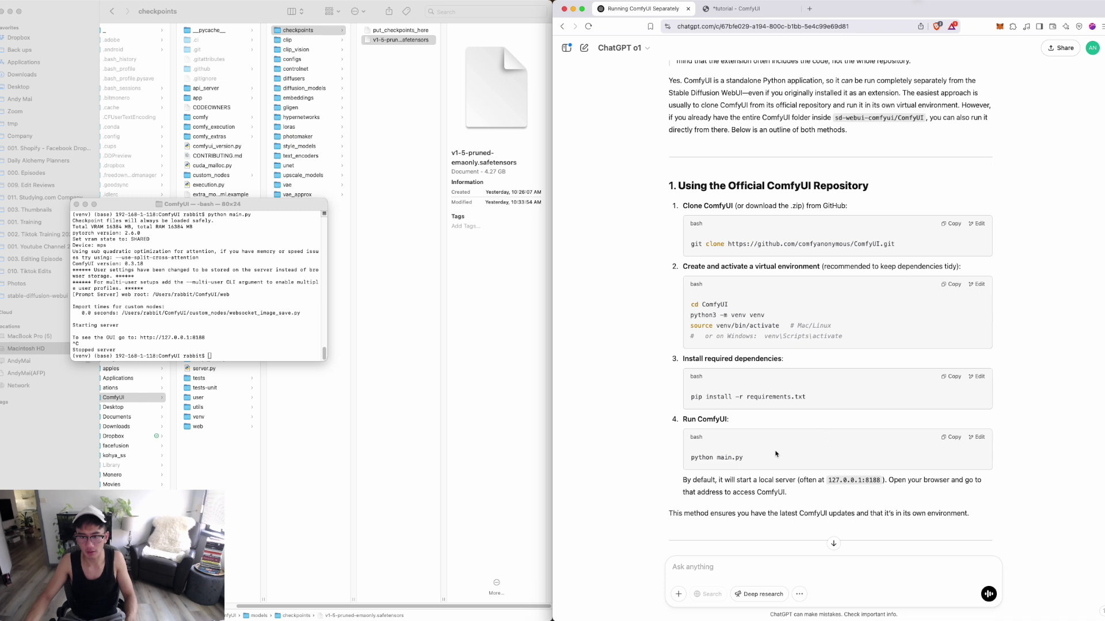
left_click_drag(775, 455, 688, 459)
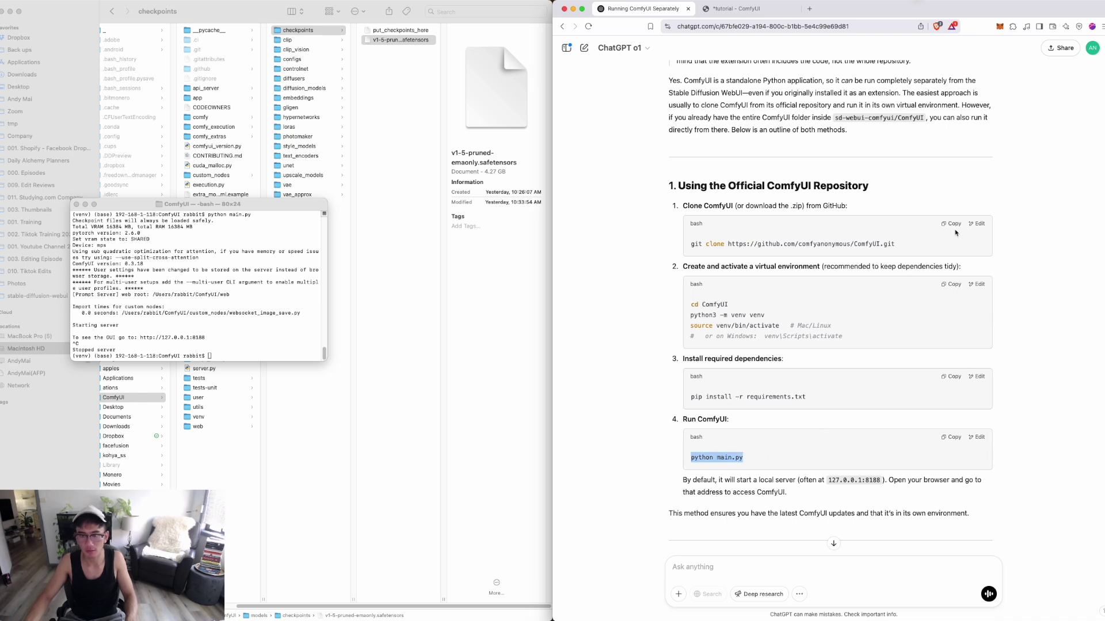
right_click(896, 5)
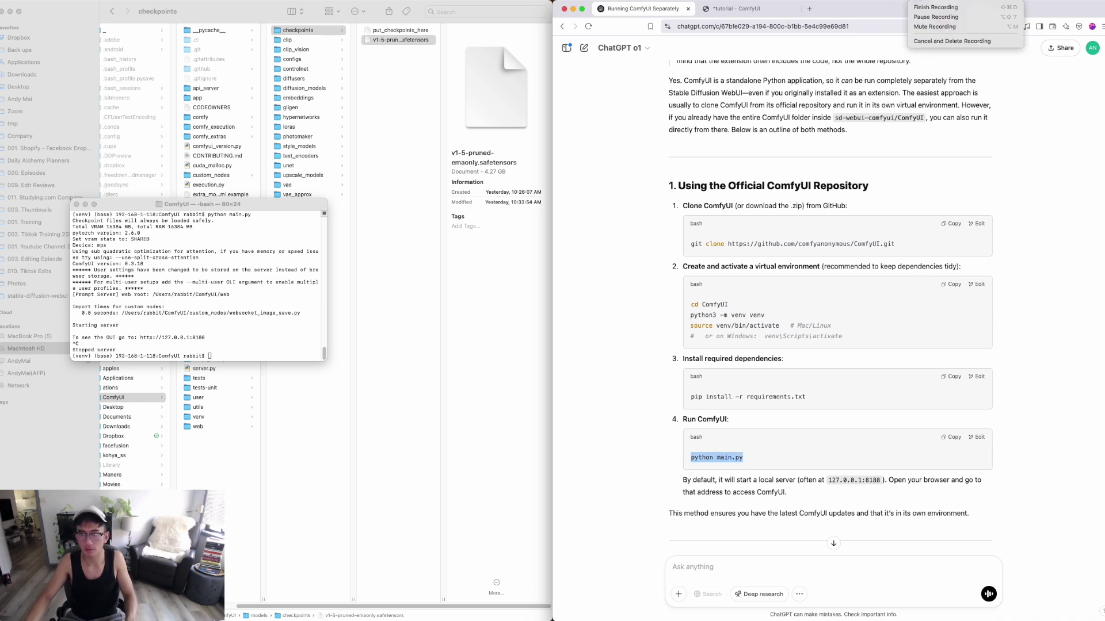
scroll(828, 288, "down", 10)
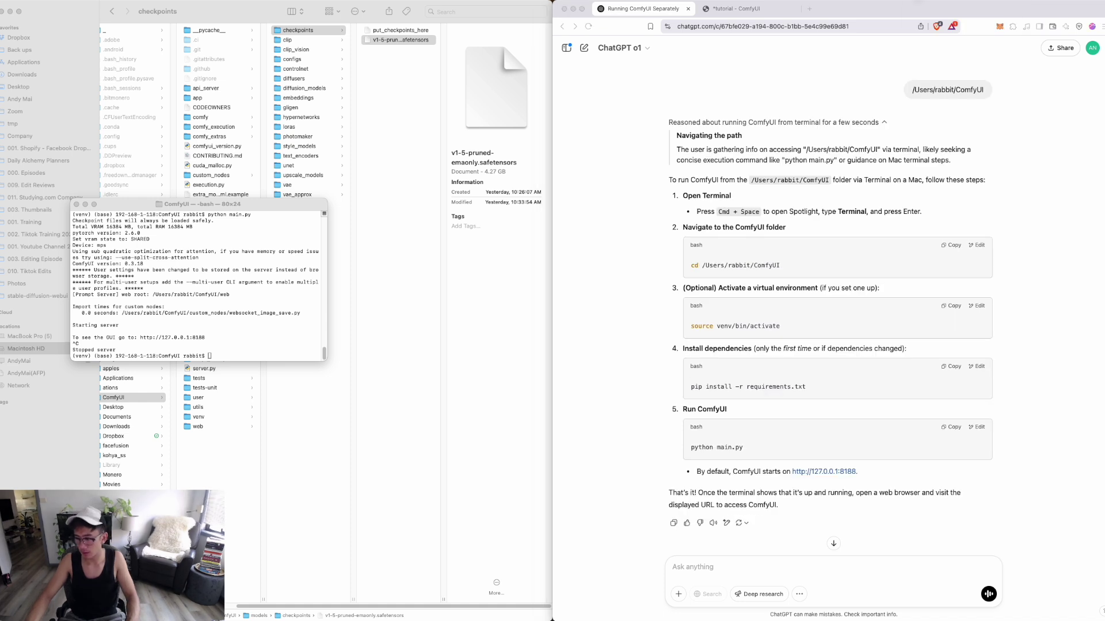
Relaunch the server with cd /Users/rabbit/ComfyUI followed by python main.py
left_click(95, 335)
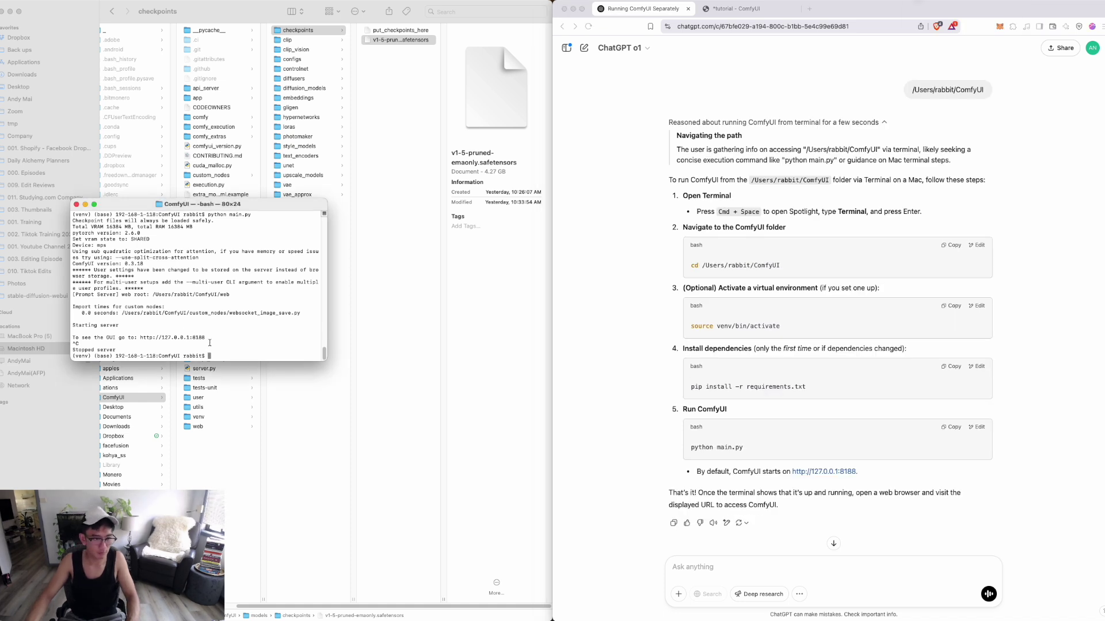
type("cd /Users/rabbit/ComfyUI")
key("Return")
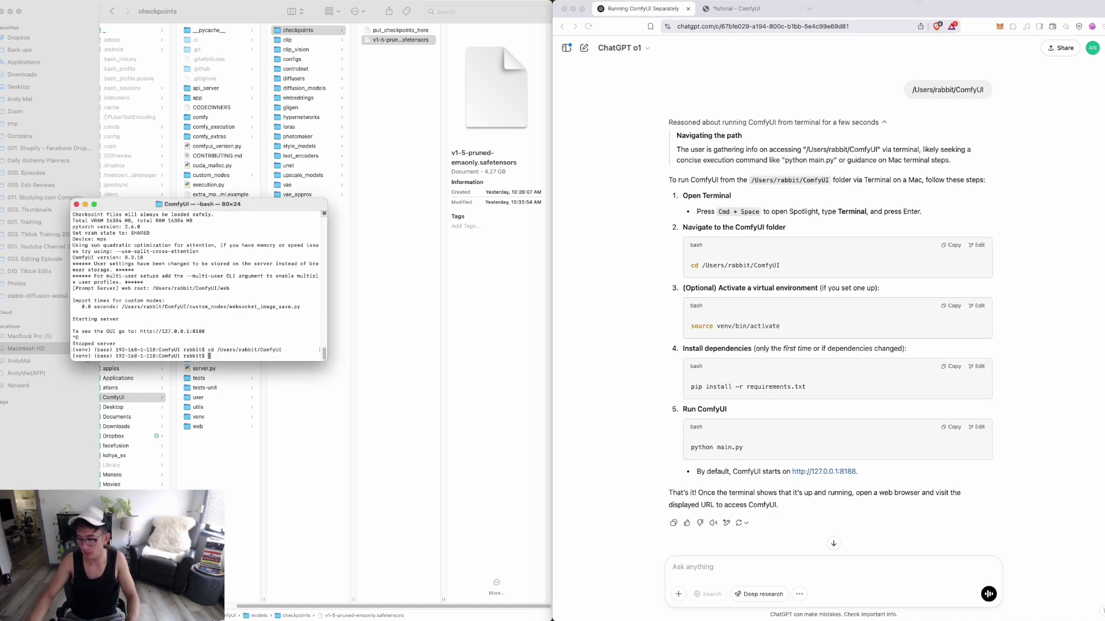
key("super+Tab")
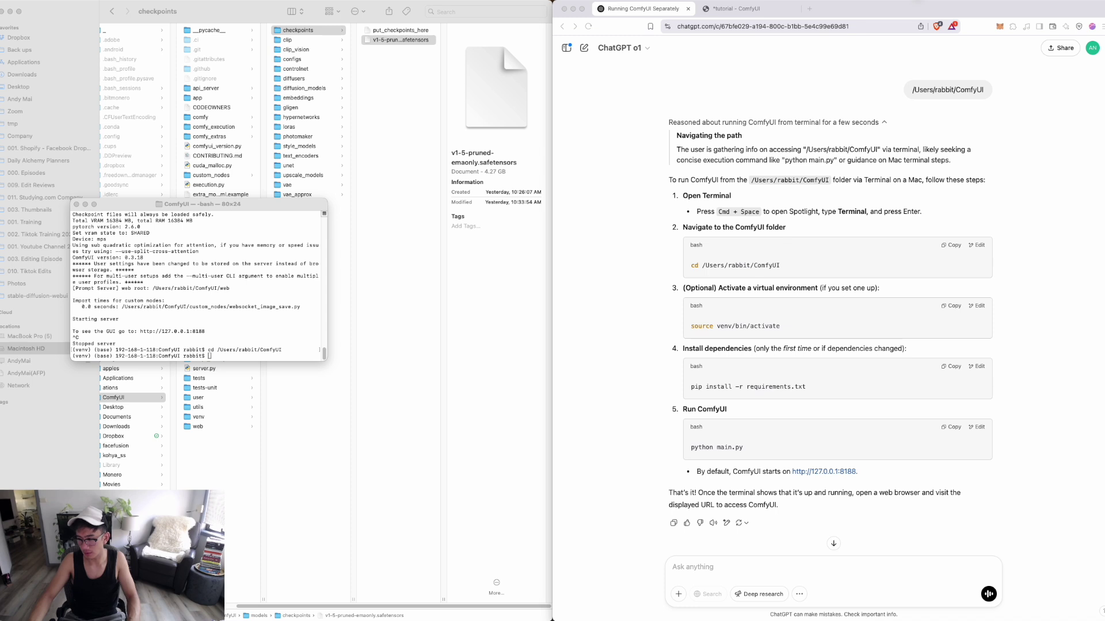
left_click(255, 350)
type("python main.py")
key("Return")
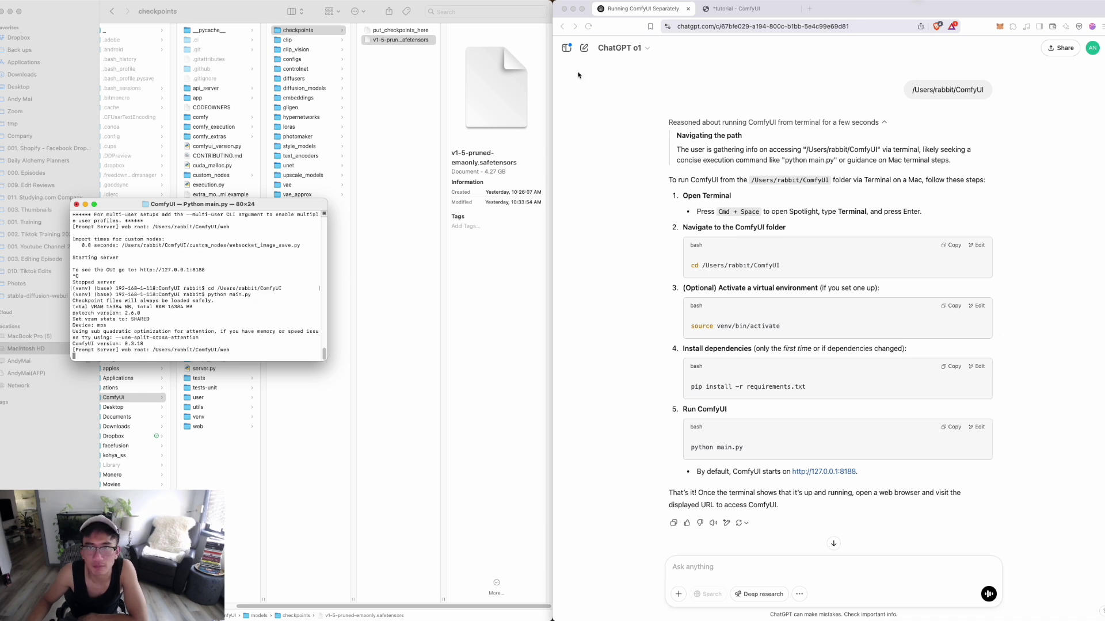
Reload the ComfyUI tab, then select the v1-5-pruned-emaonly checkpoint's file name in Finder
left_click(797, 9)
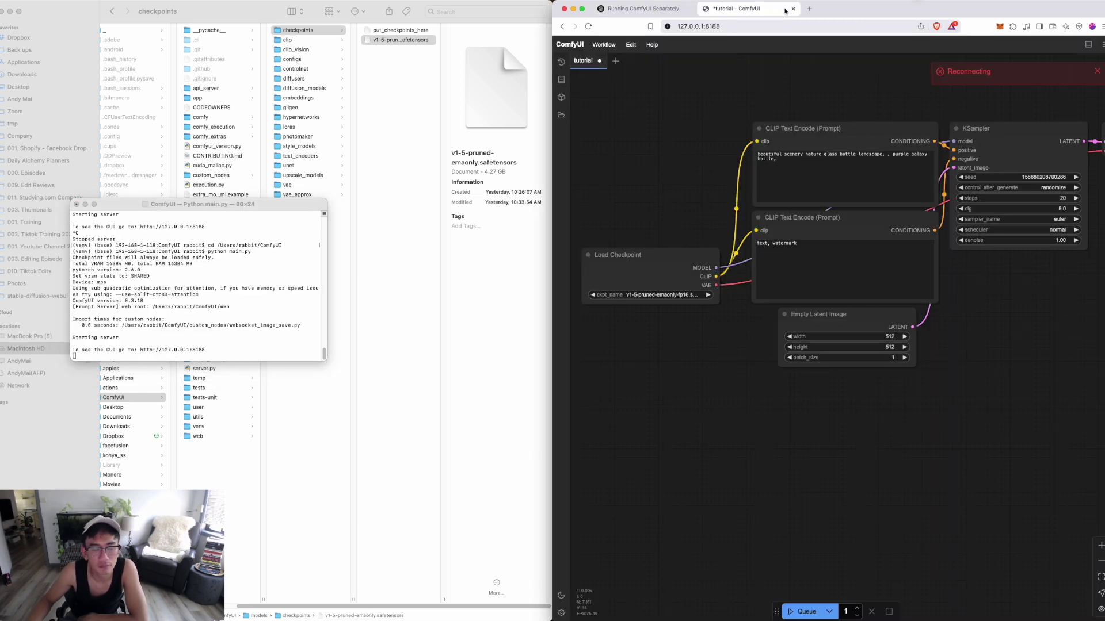
left_click(589, 27)
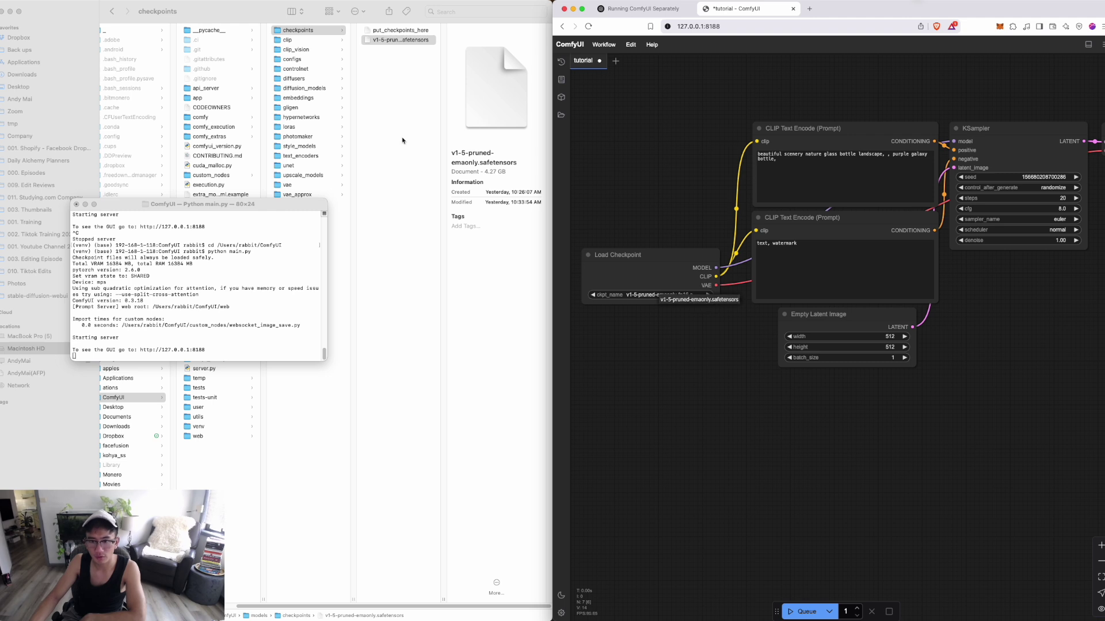
left_click(403, 99)
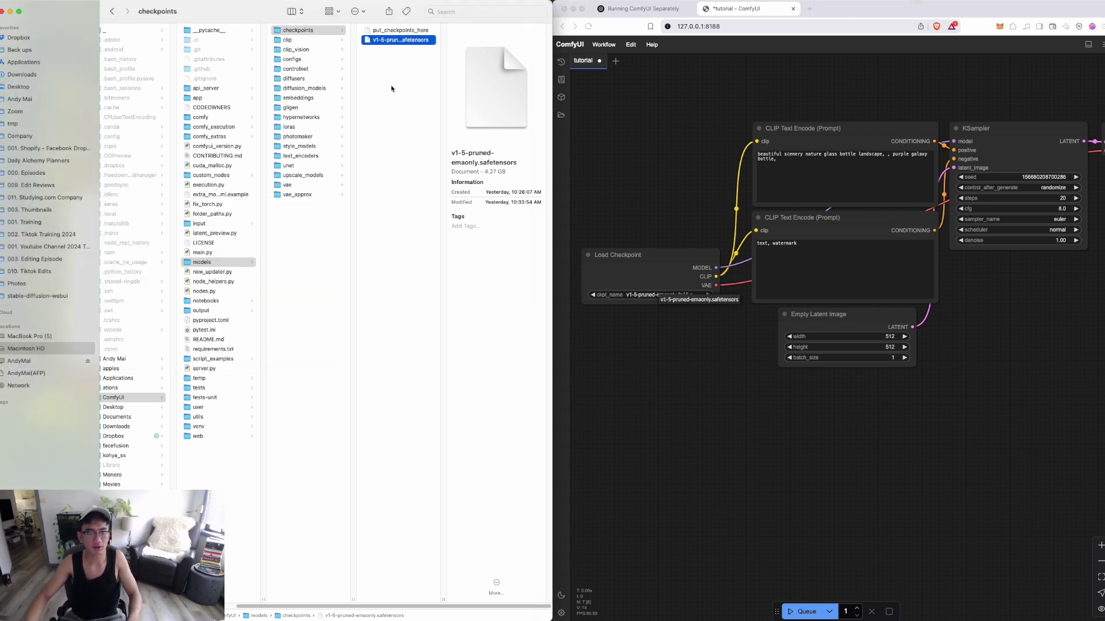
left_click(403, 98)
left_click(403, 42)
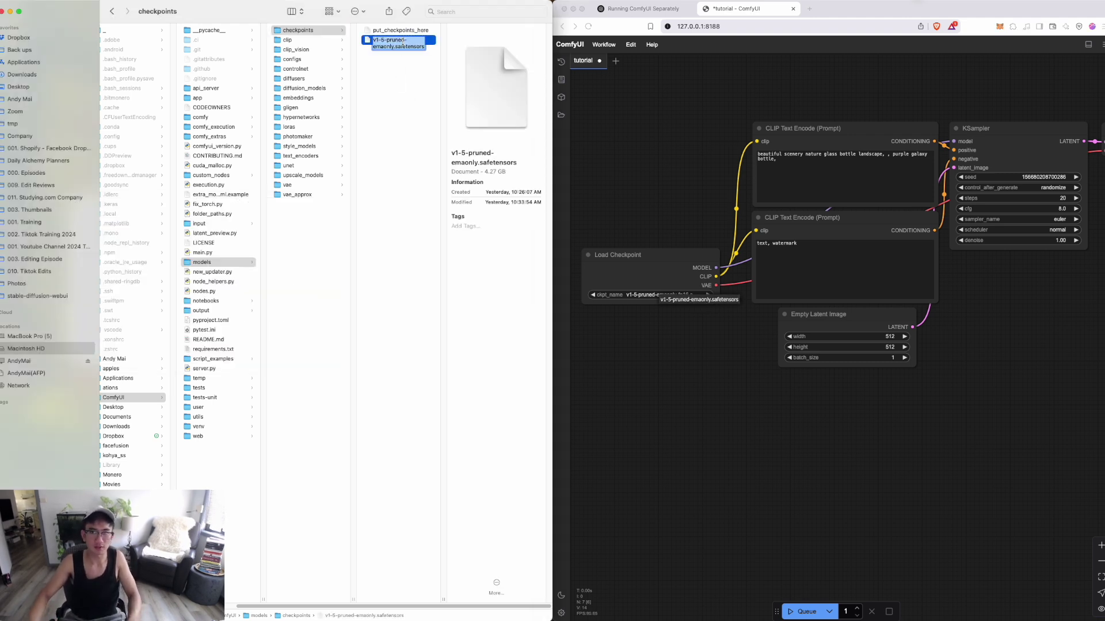
Search the web for v1-5-pruned-emaonly and open its Civitai model page
left_click(808, 10)
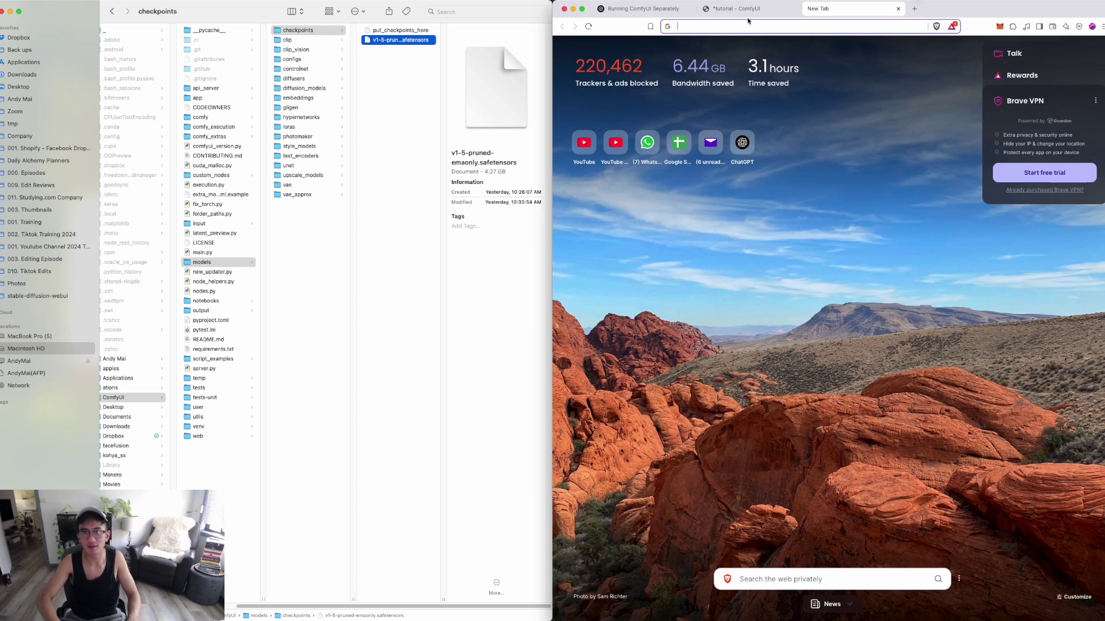
key("super+v")
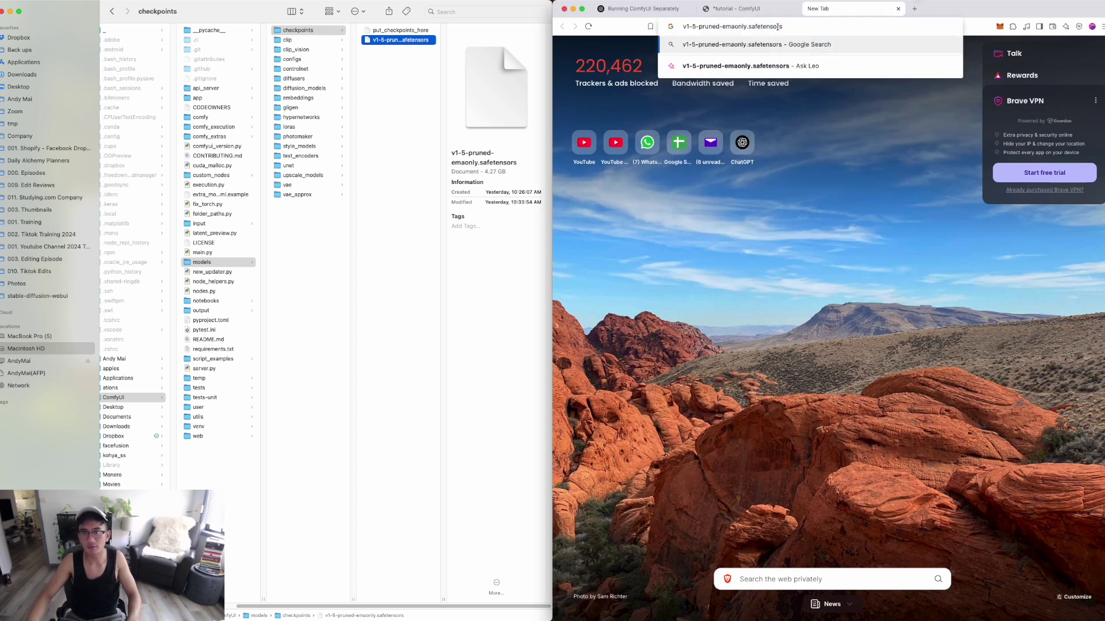
left_click_drag(747, 27, 784, 27)
key("BackSpace")
key("Return")
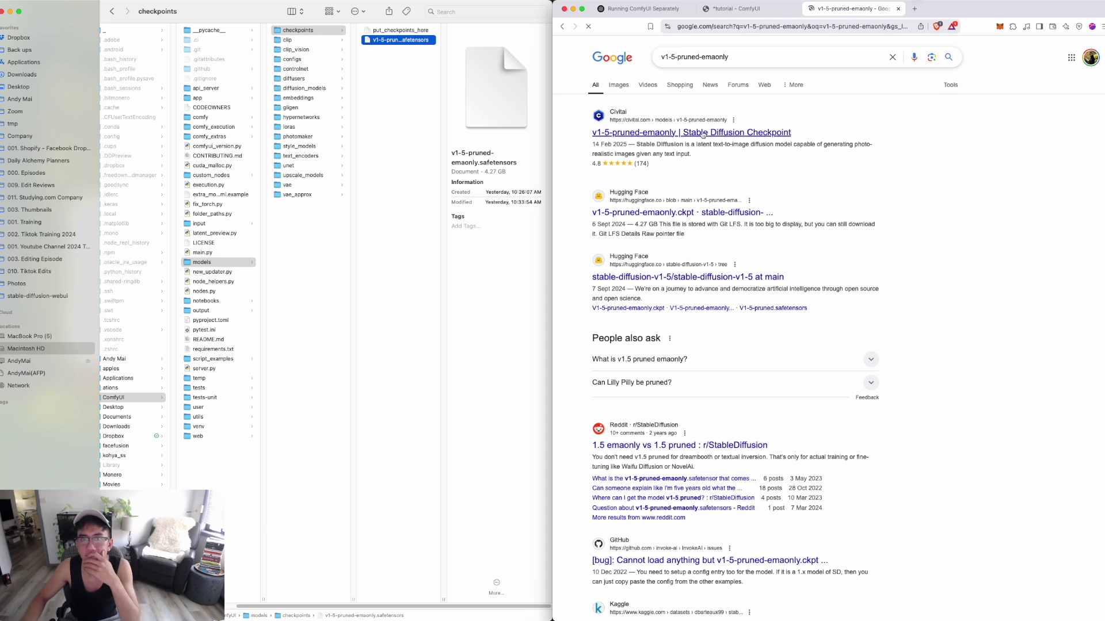
left_click(685, 134)
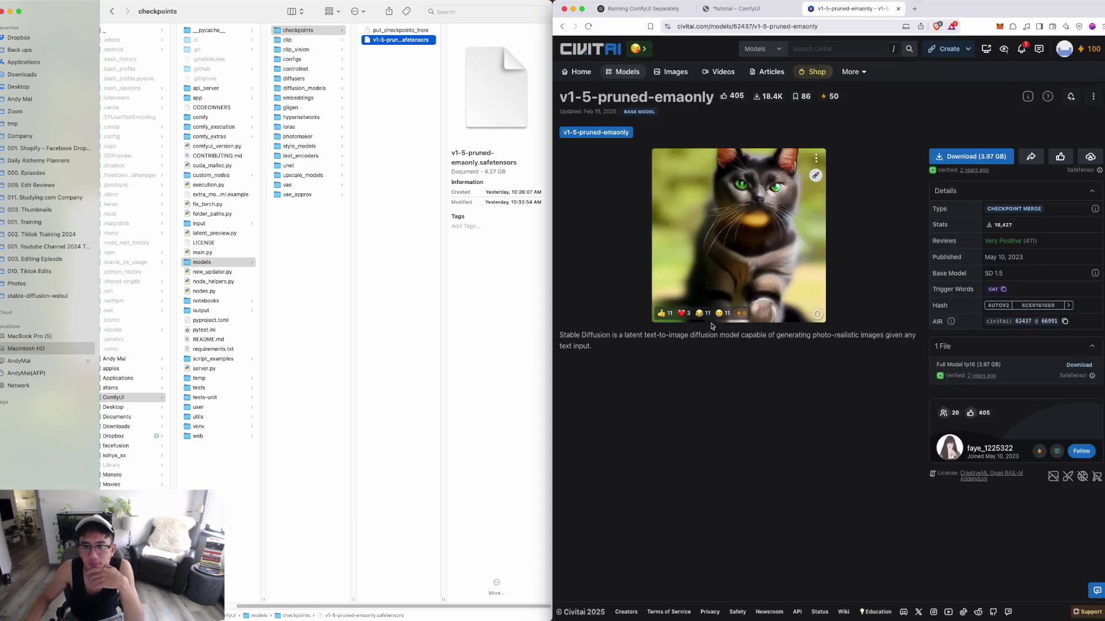
Scroll through the Civitai model's example image gallery
scroll(801, 250, "down", 10)
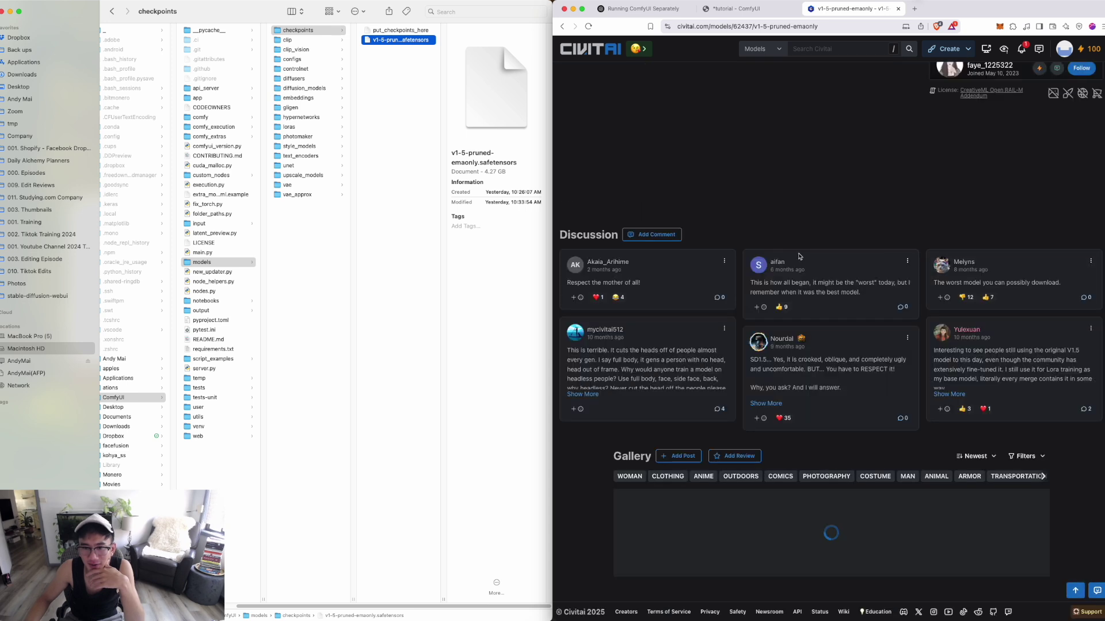
scroll(790, 347, "down", 6)
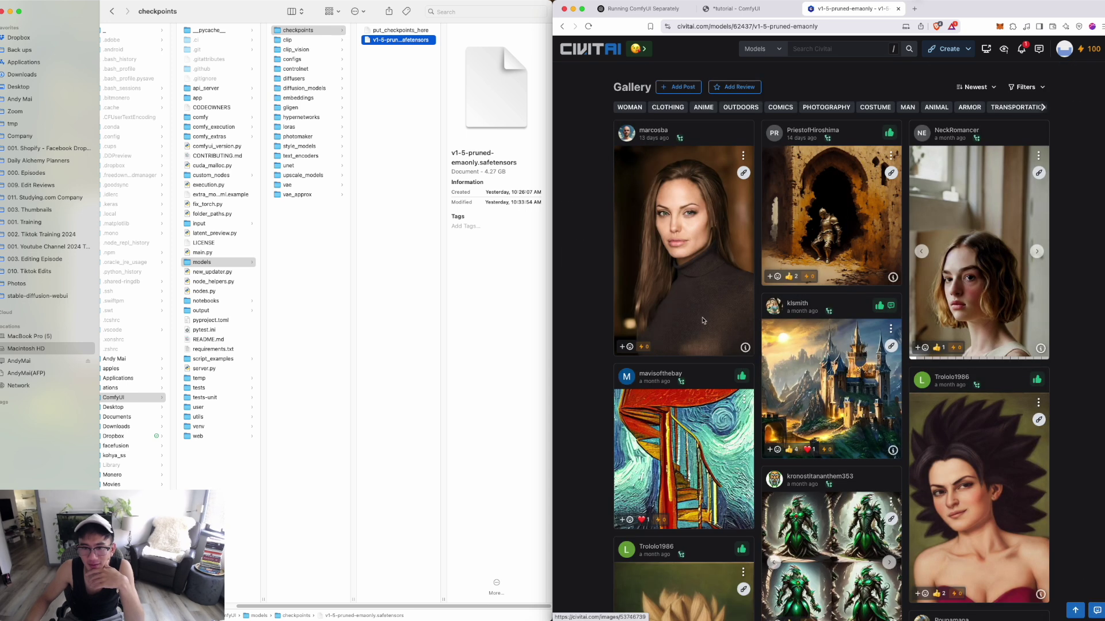
scroll(931, 343, "down", 5)
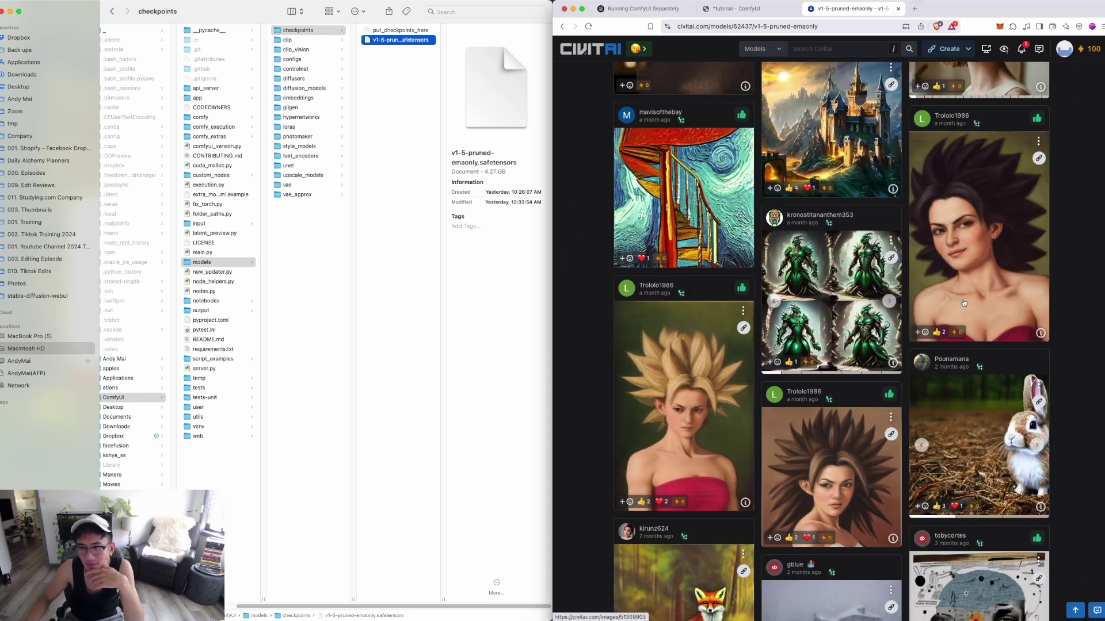
scroll(878, 361, "down", 10)
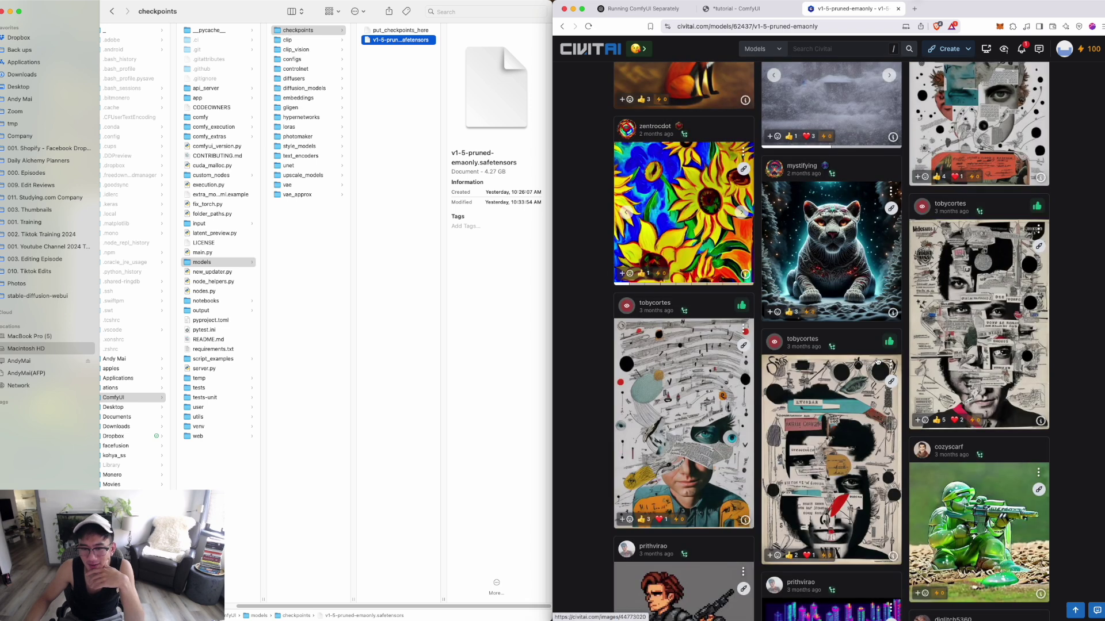
scroll(866, 364, "down", 8)
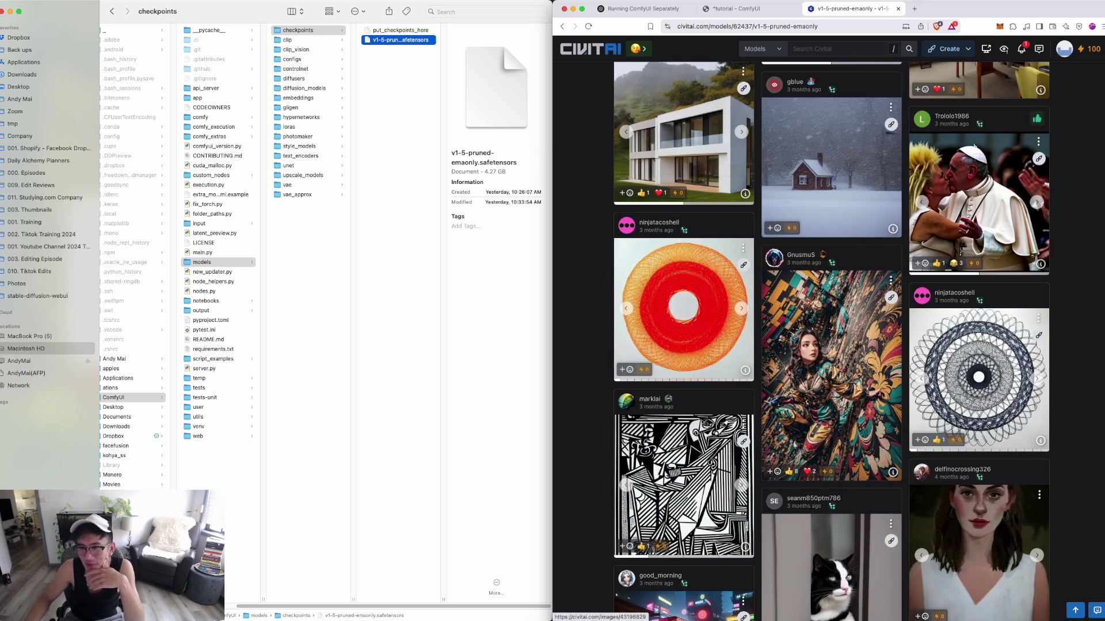
left_click(736, 10)
Replace the positive prompt with 'asian dj infront of a crowd at a festival' and queue it
left_click(838, 168)
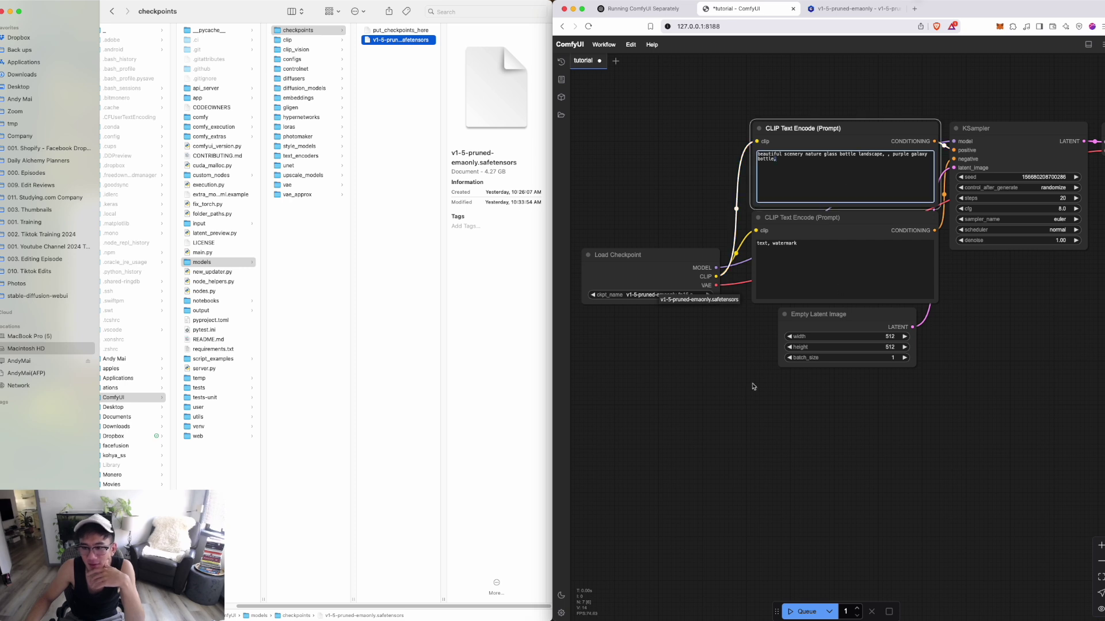
left_click_drag(989, 397, 985, 403)
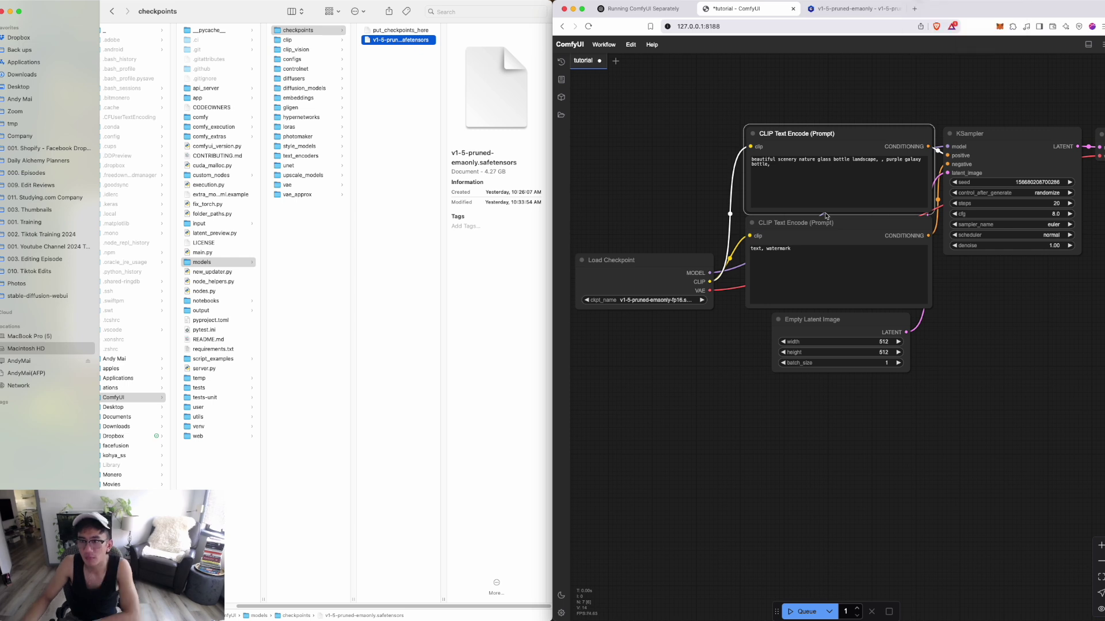
left_click(831, 171)
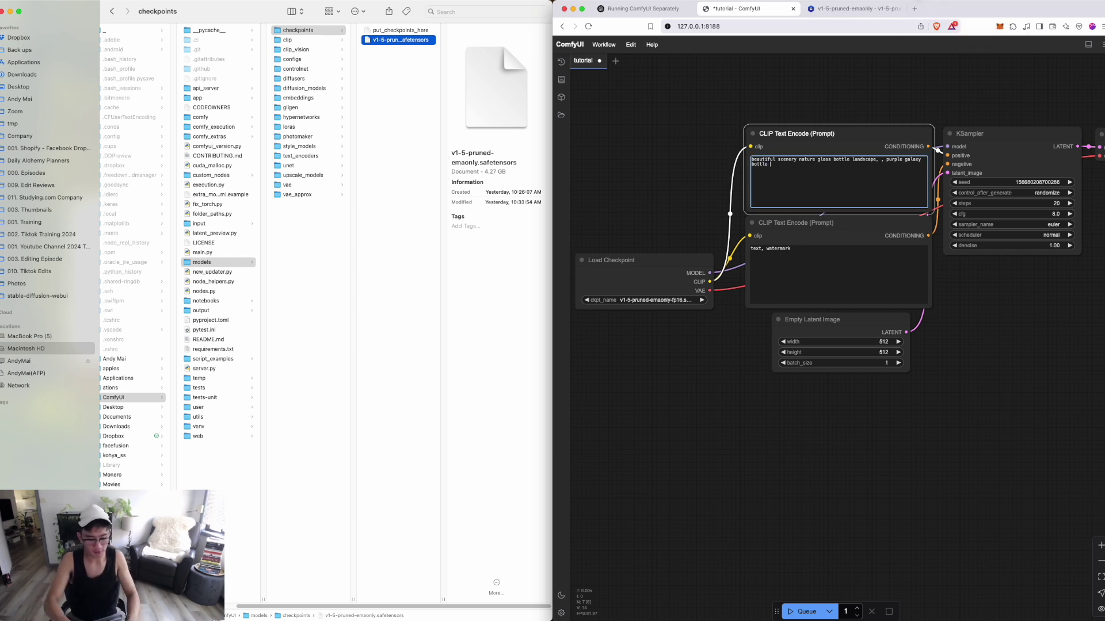
key("super+a")
type("asia")
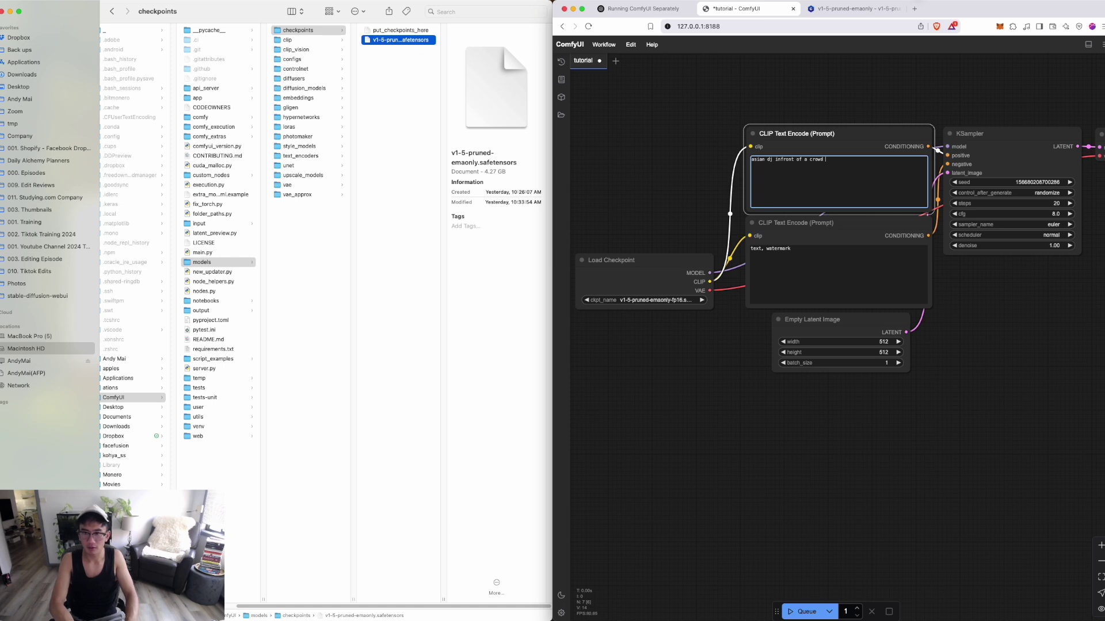
type("l")
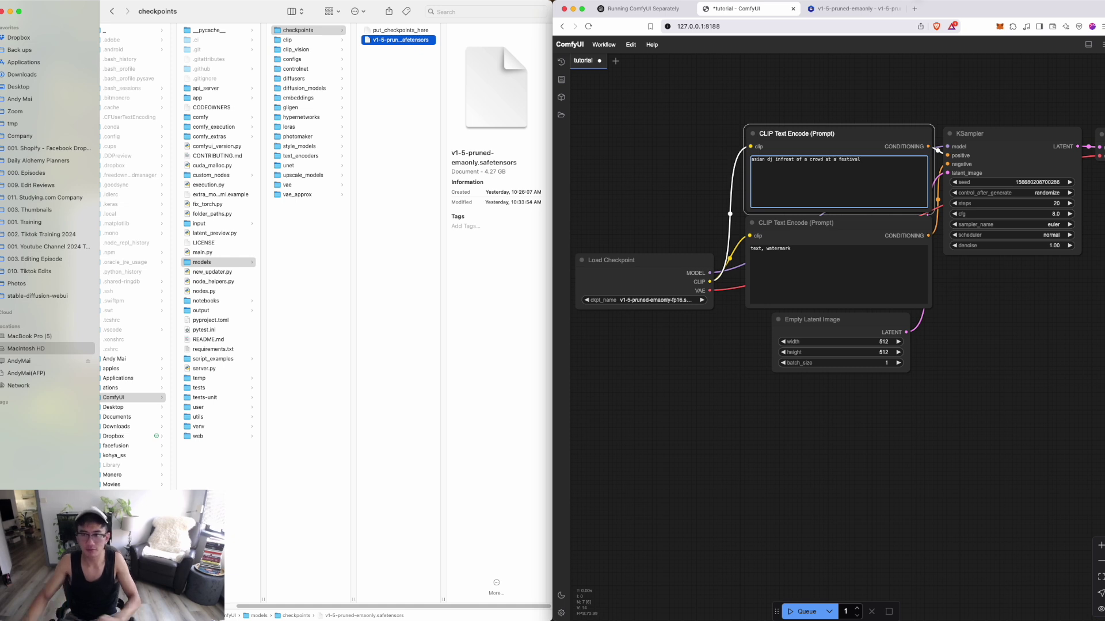
left_click(796, 609)
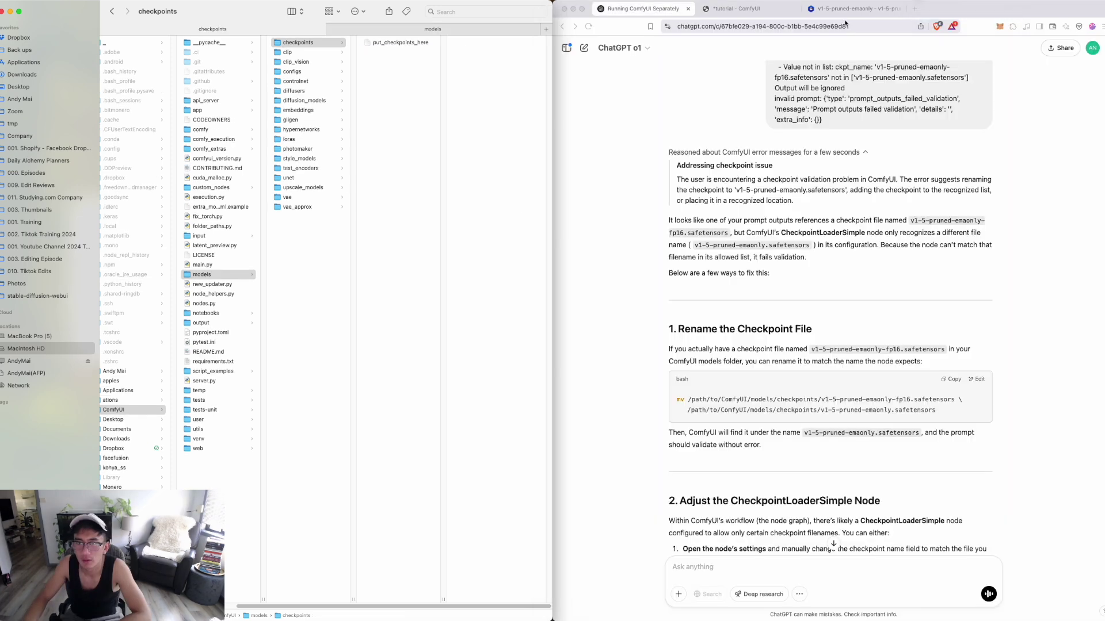
Check the ComfyUI checkpoint validation error, then return to the Civitai v1-5-pruned-emaonly tab
left_click(844, 9)
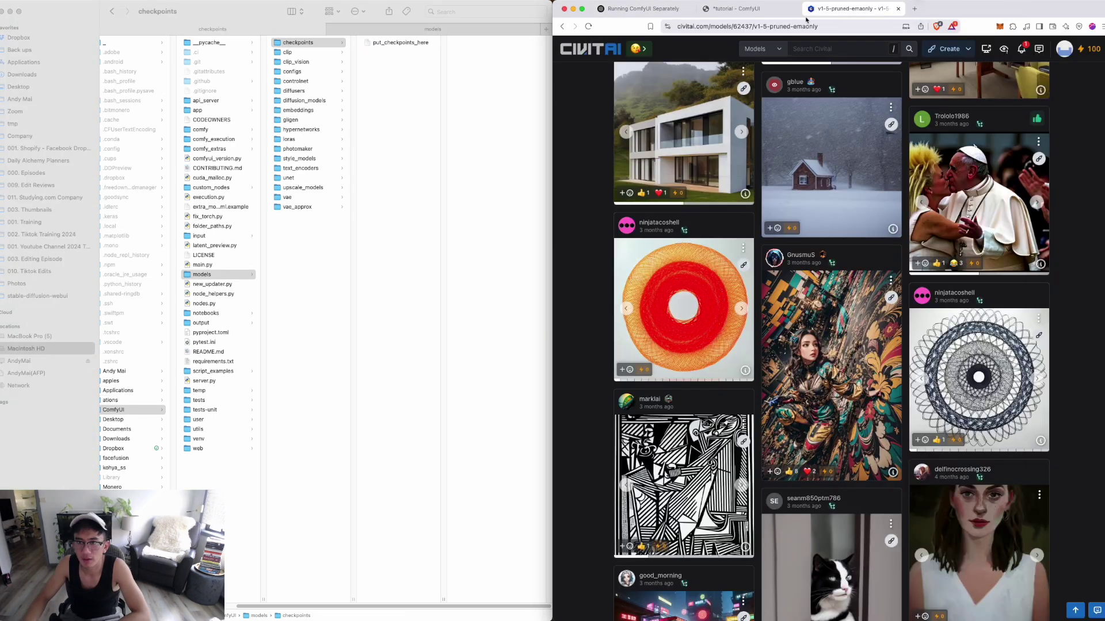
left_click(729, 10)
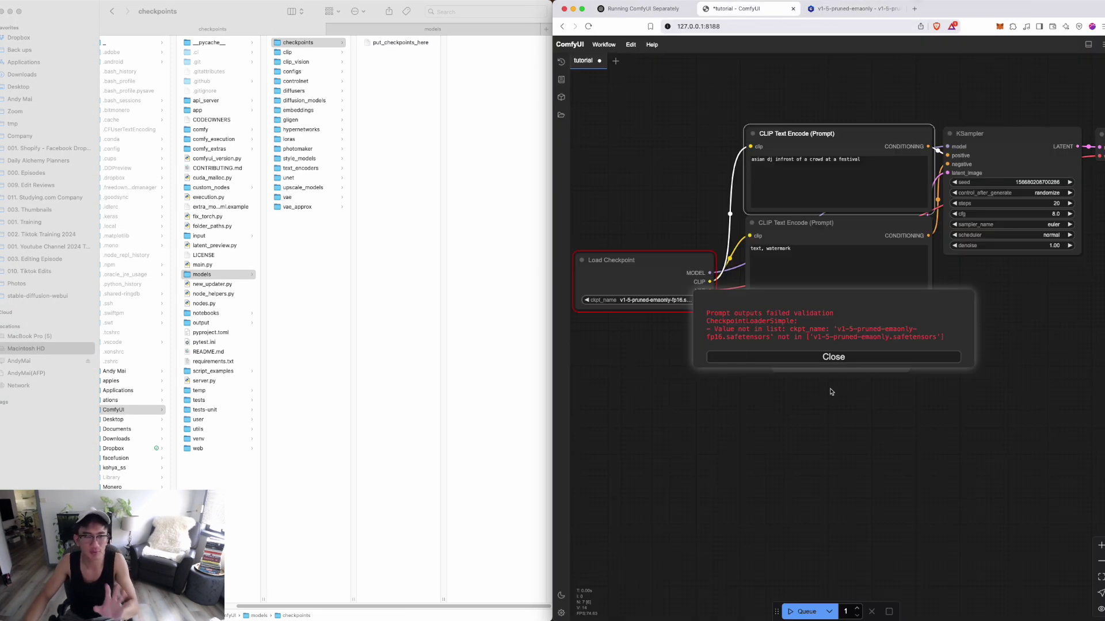
left_click(867, 10)
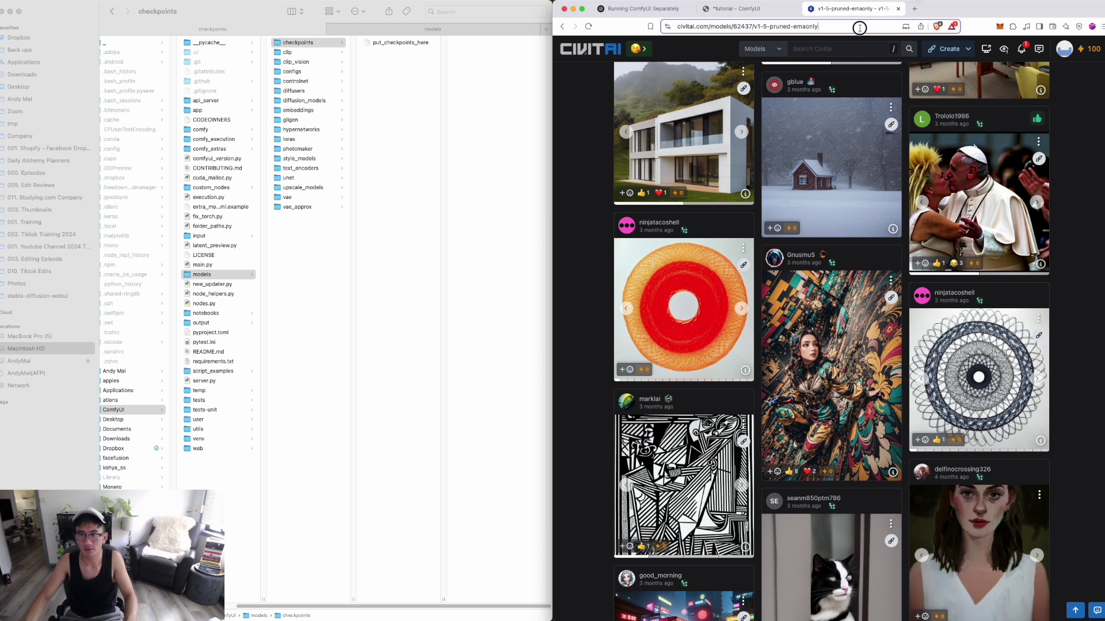
Search the web for imgsys and open the imgsys.org image model arena
left_click(860, 29)
type("imgsys")
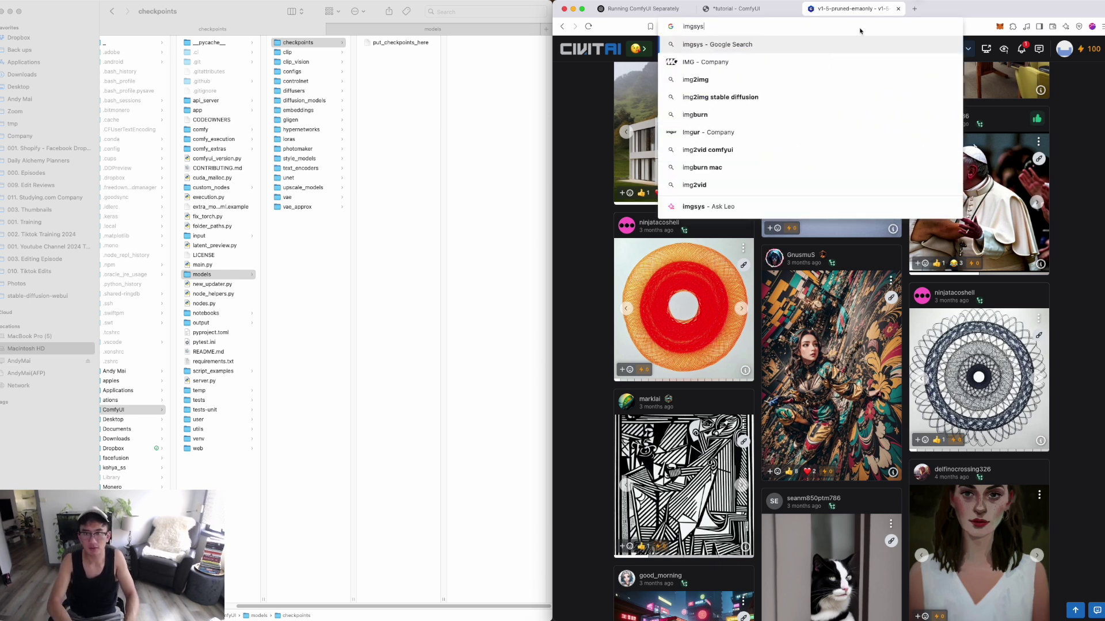
key("Return")
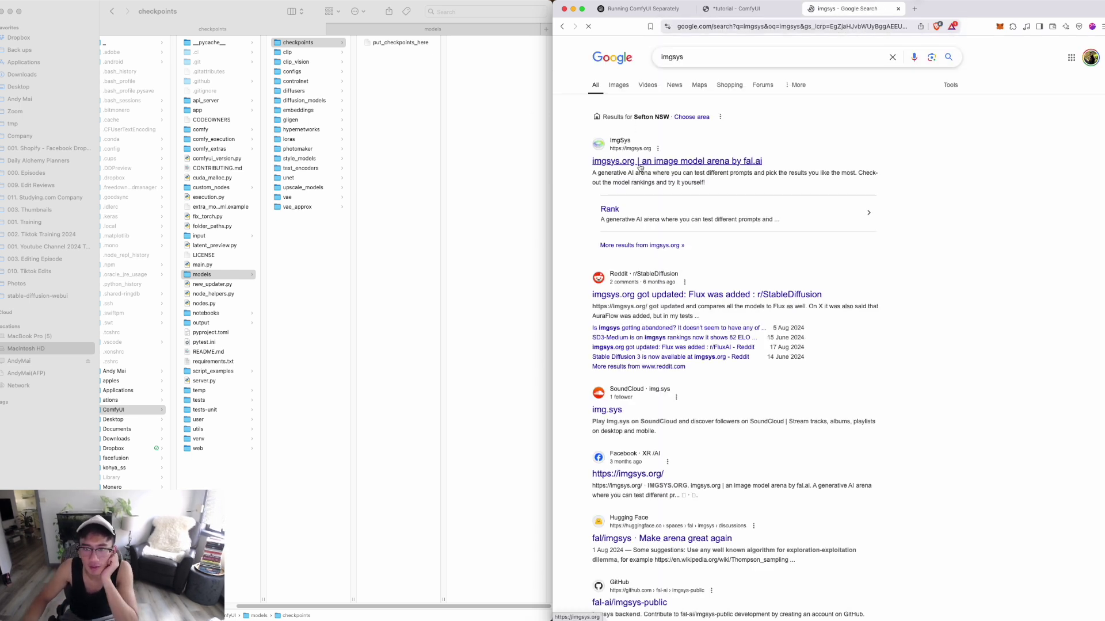
left_click(641, 162)
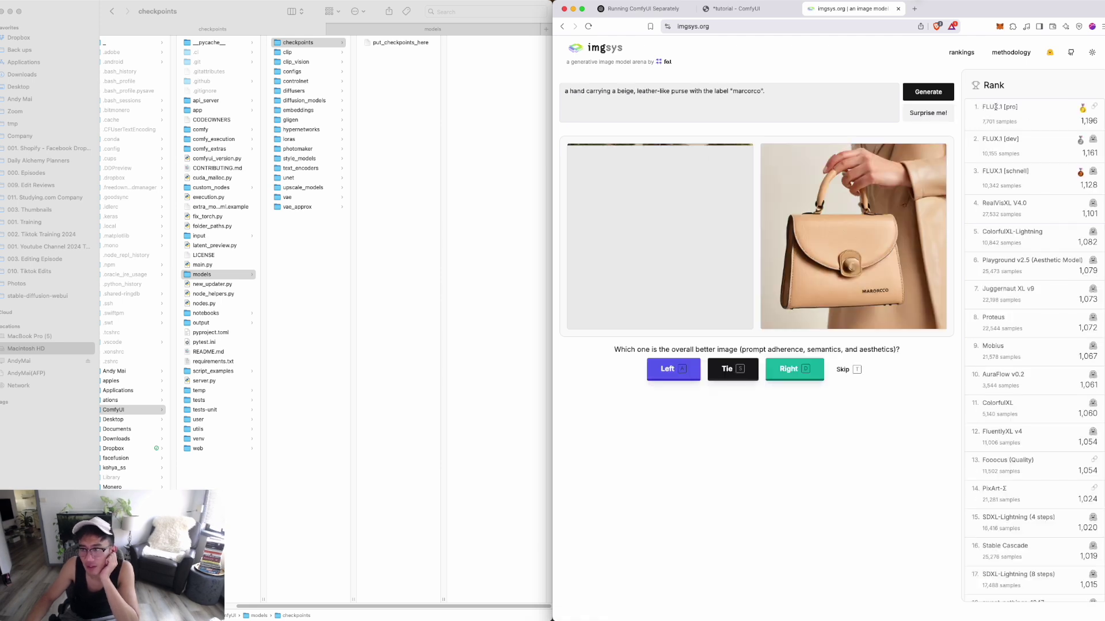
Open the FLUX.1 [pro] ranking link and select the top-ranked name FLUX.1 [pro]
left_click(1094, 107)
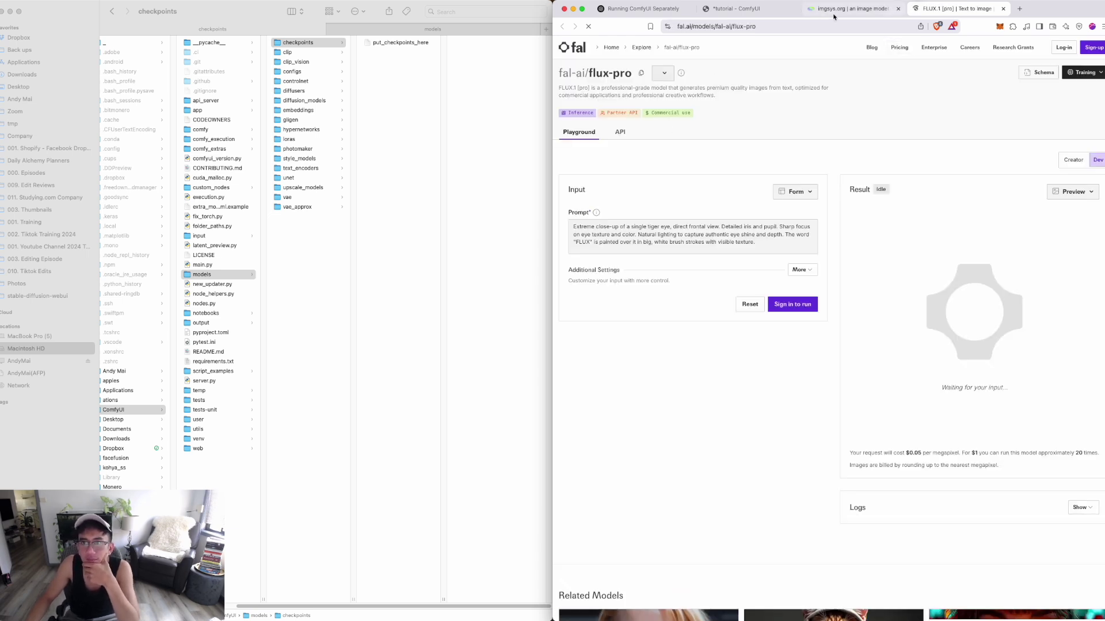
left_click(888, 9)
left_click_drag(1024, 103, 982, 108)
key("super+c")
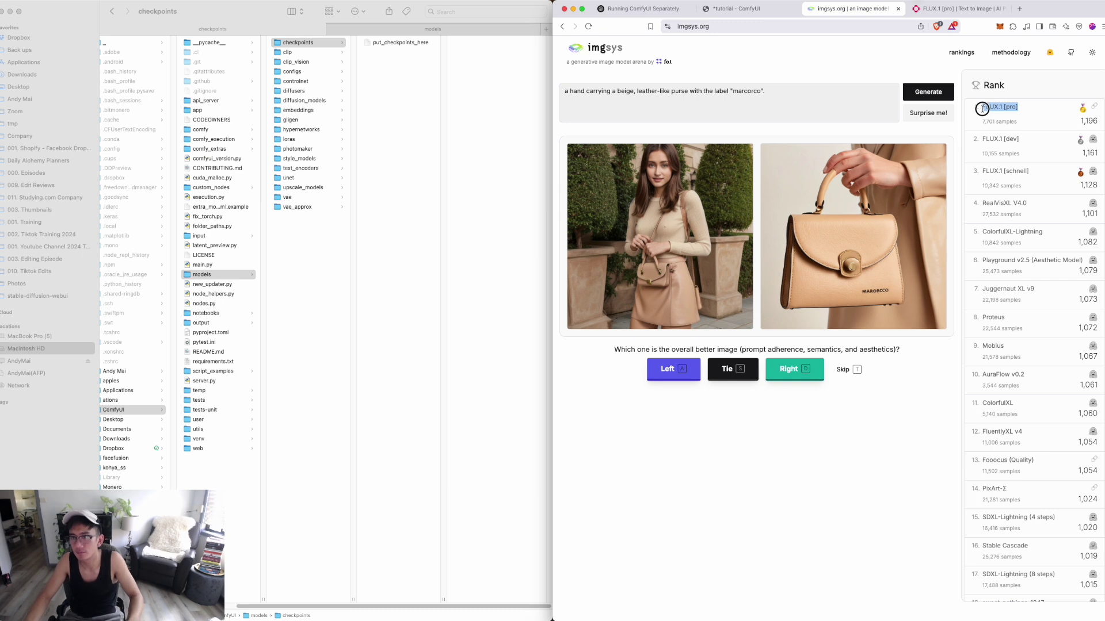
left_click(726, 9)
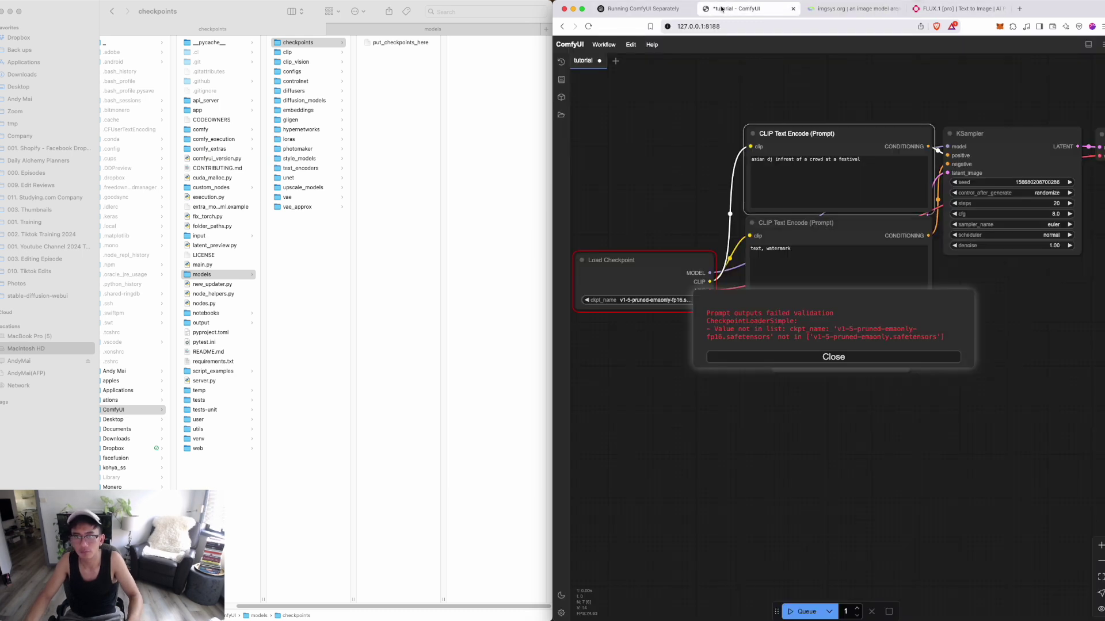
left_click(728, 25)
Go to the Civitai models page in a new tab
left_click(933, 9)
left_click(1020, 9)
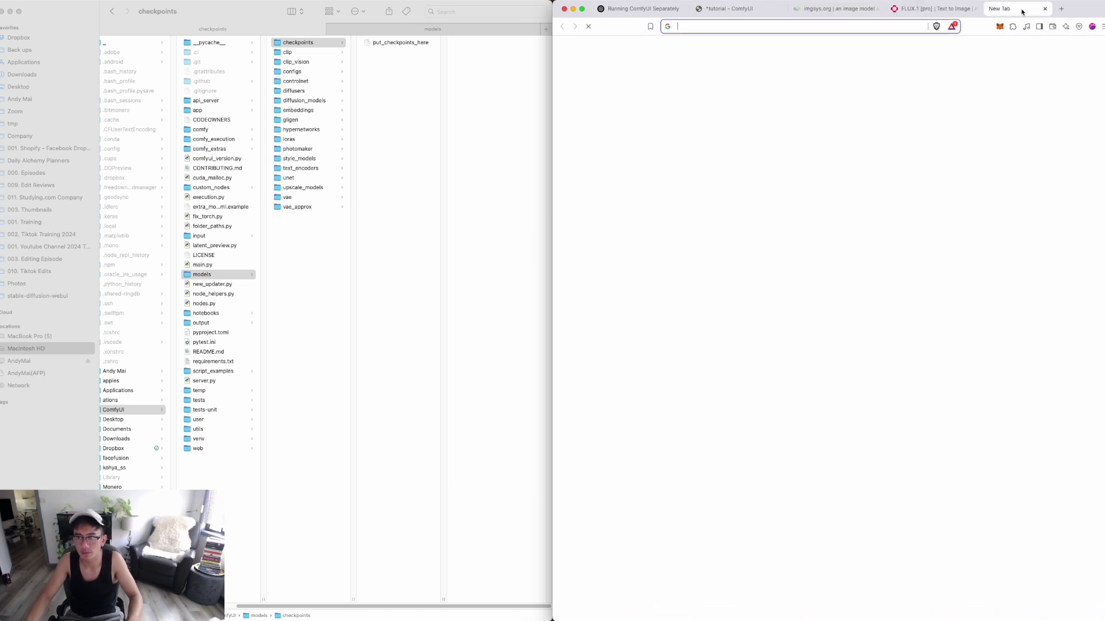
type("ci")
key("Return")
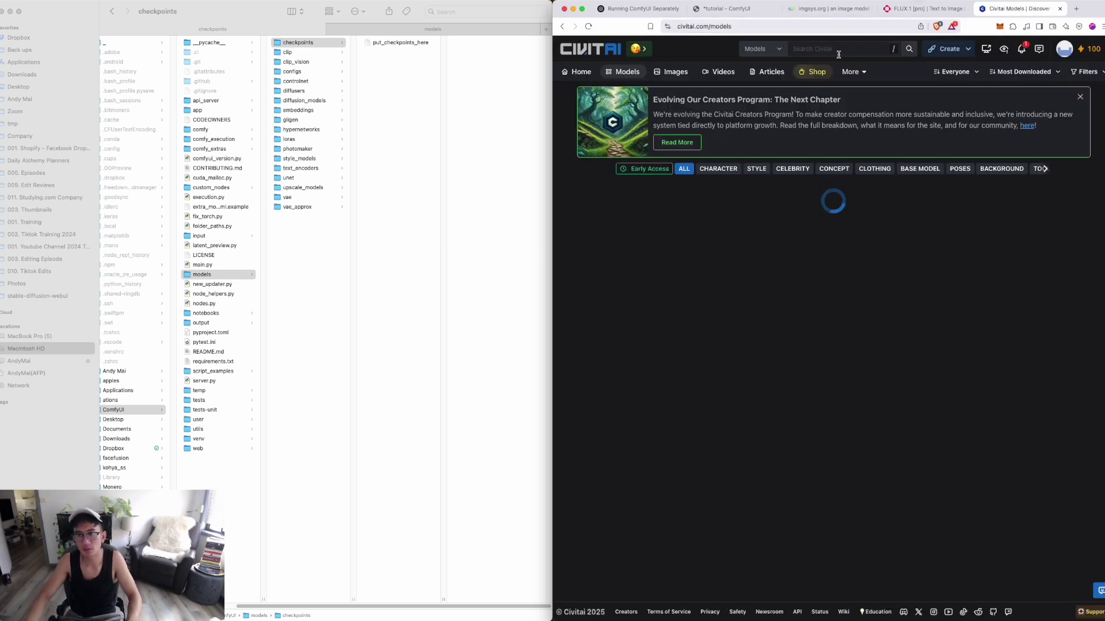
Search Civitai models for 'FLUX.1 [pro]' and scroll through the results
left_click(838, 49)
key("super+v")
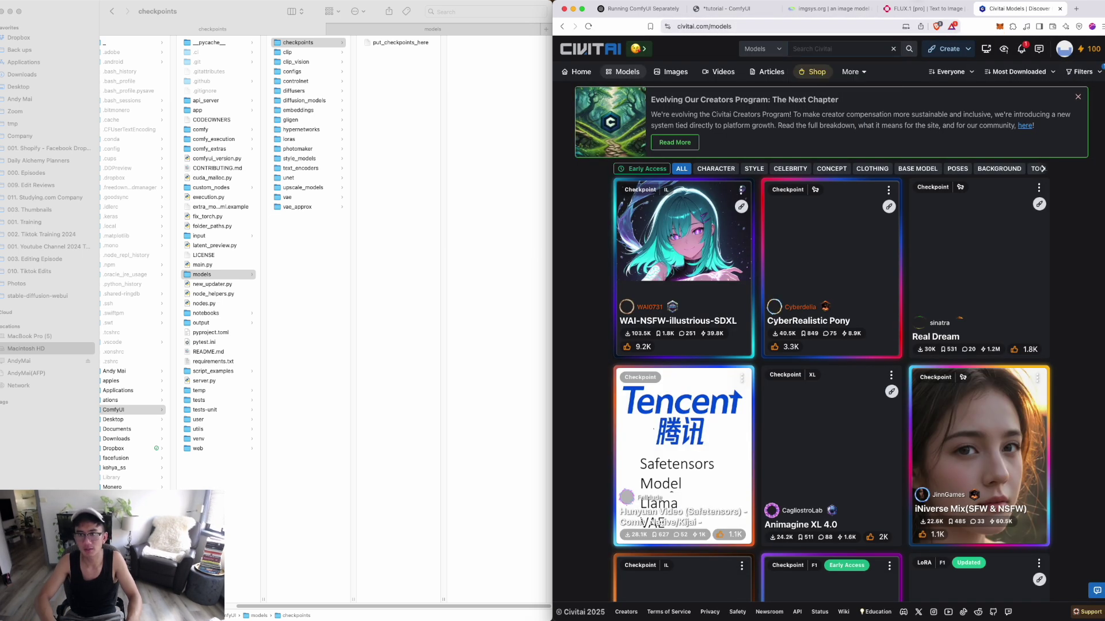
key("Return")
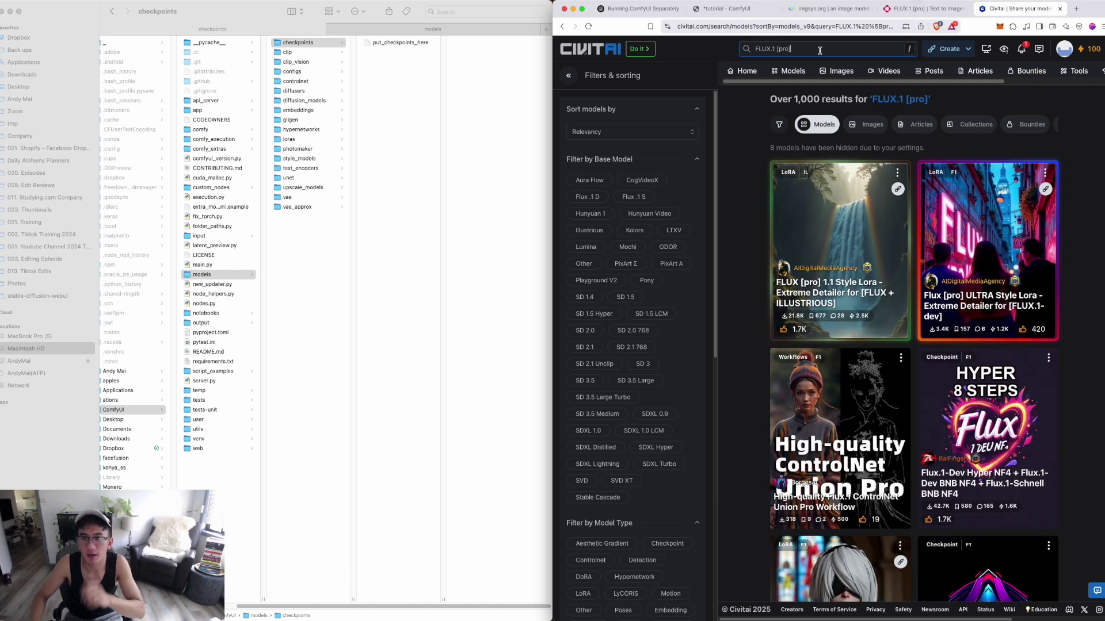
key("BackSpace")
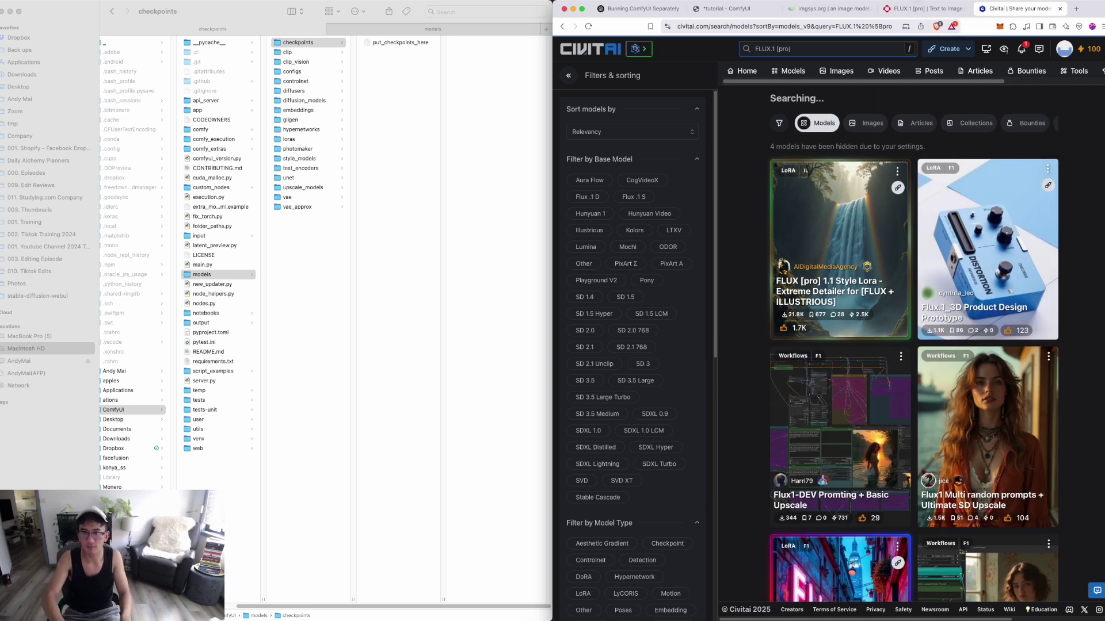
type("]")
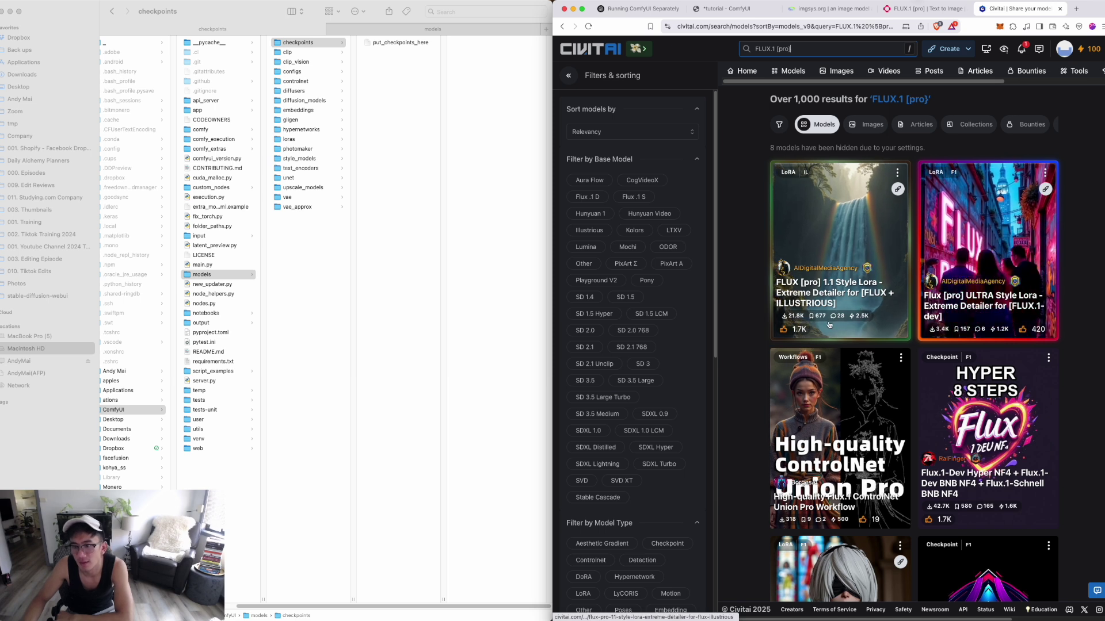
scroll(805, 323, "down", 1)
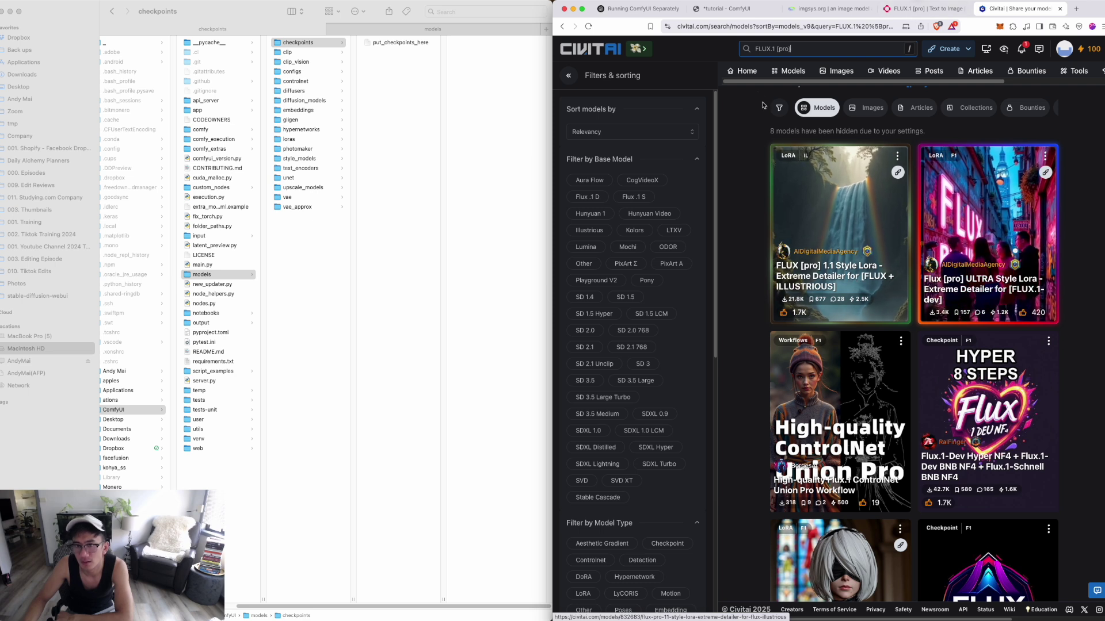
left_click(911, 11)
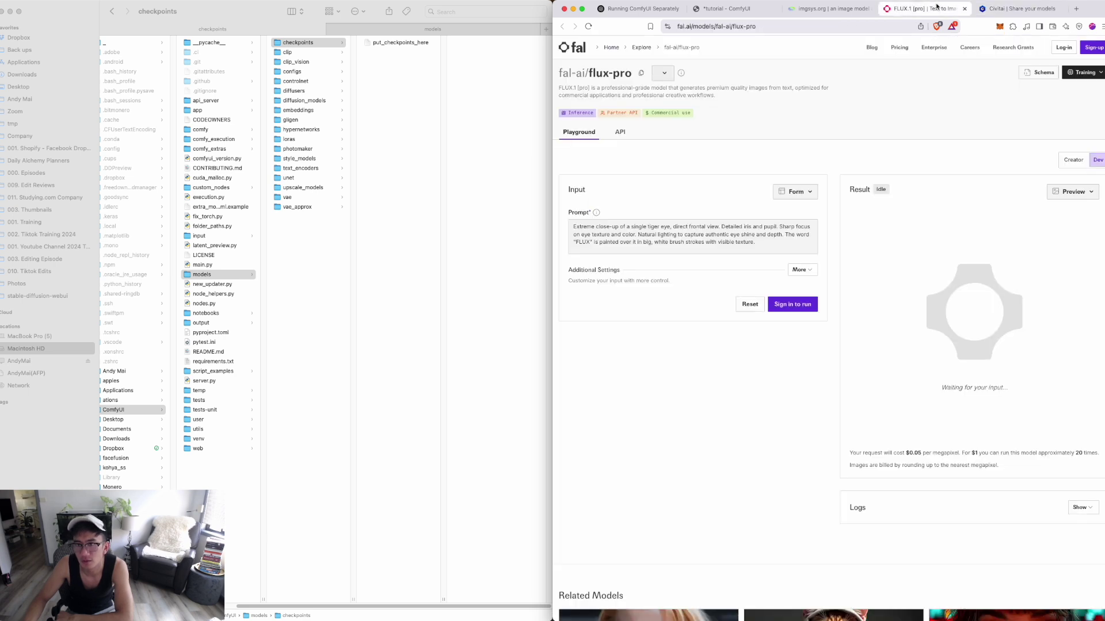
Review the fal.ai flux-pro page, including its Flux training options list
left_click(1028, 9)
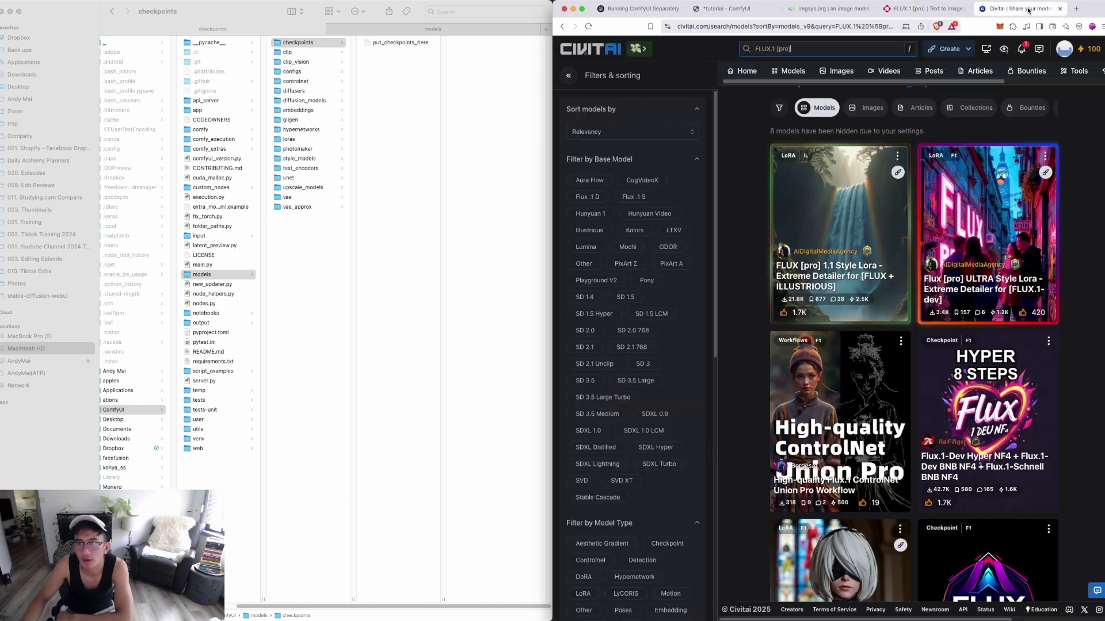
left_click(917, 16)
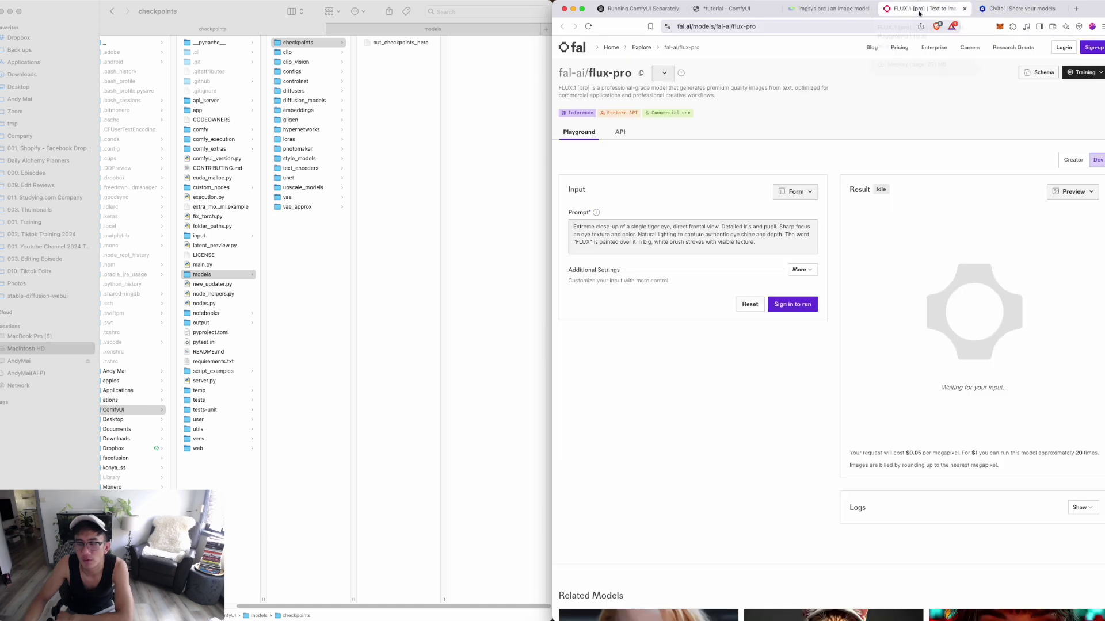
left_click(1093, 73)
left_click(947, 137)
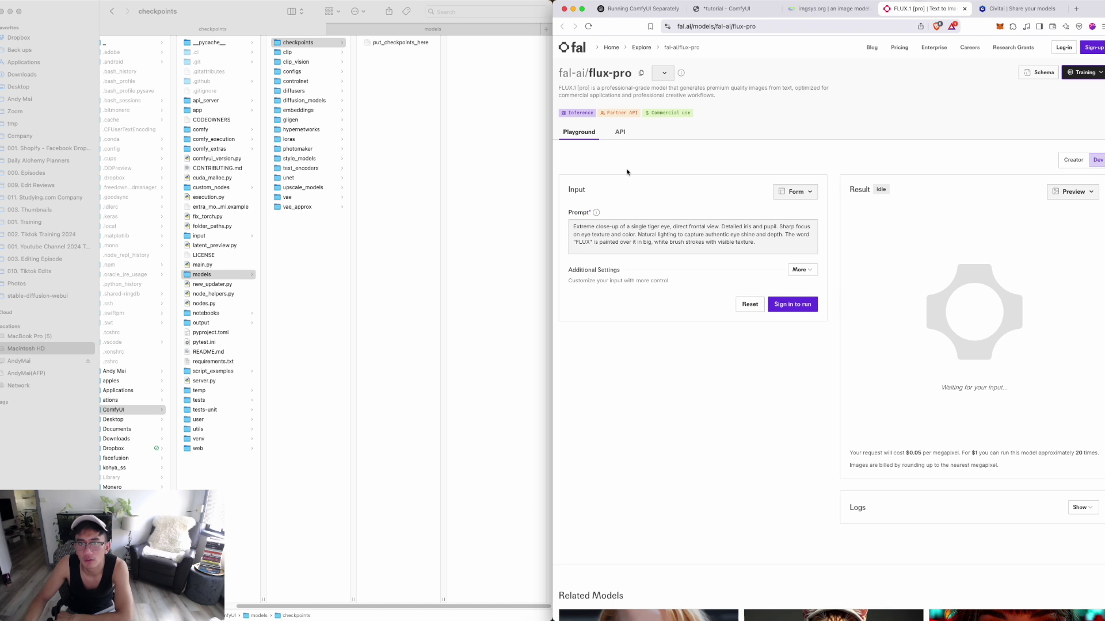
scroll(631, 264, "down", 5)
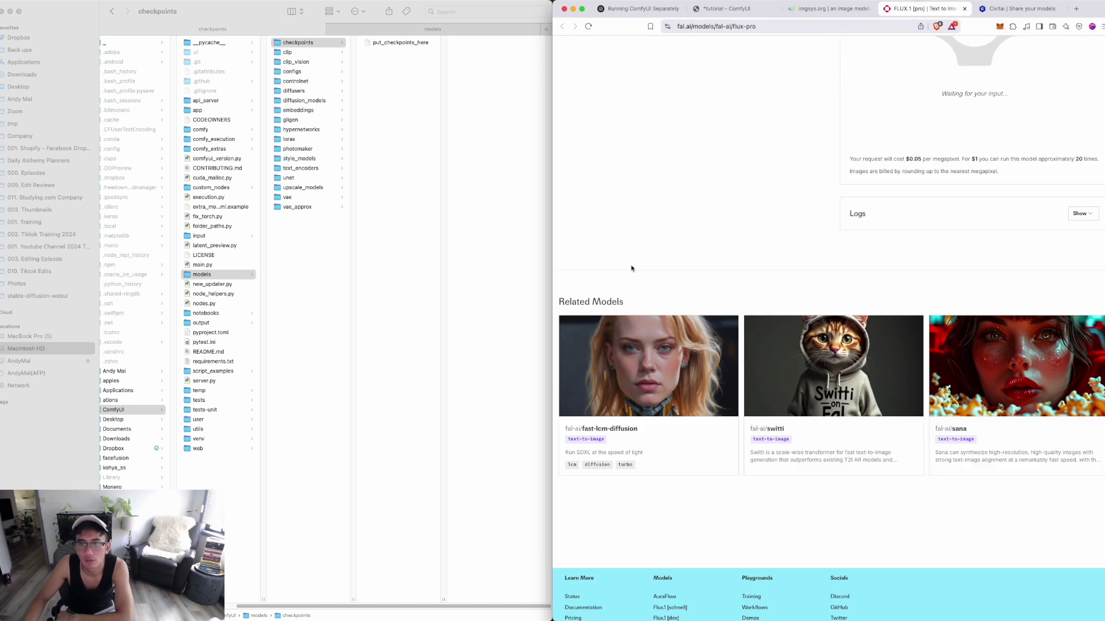
scroll(631, 268, "up", 5)
Open imgsys's full model rankings and select the top entry's name FLUX.1
left_click(838, 5)
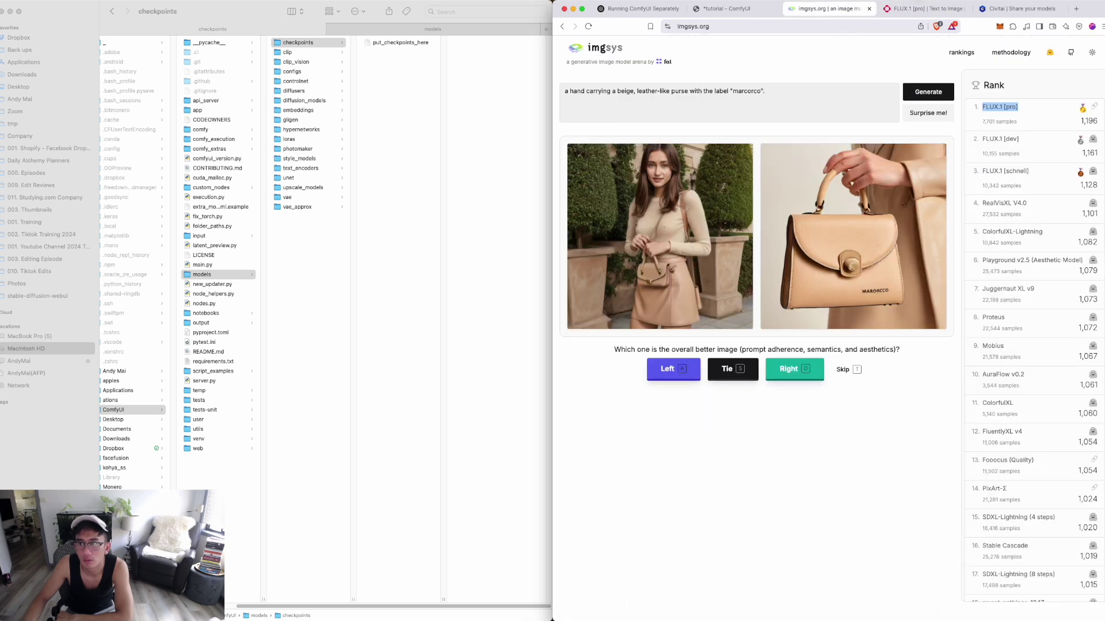
left_click(961, 52)
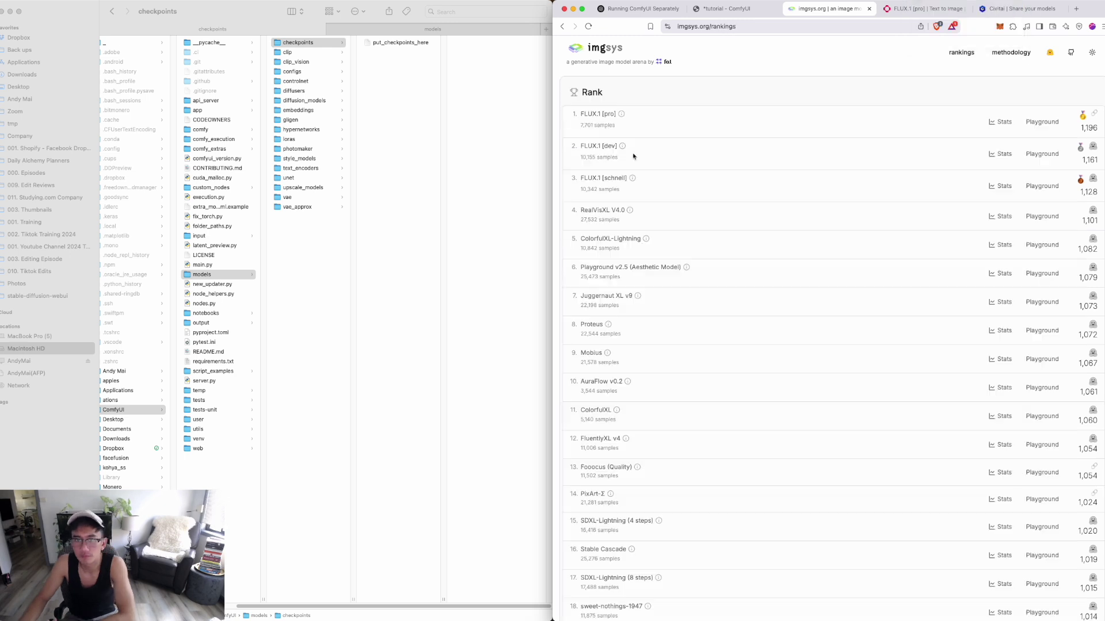
left_click_drag(582, 115, 600, 114)
Clear the failed Civitai search, reload the page, and type 'FLUX.1' into search
left_click(1015, 8)
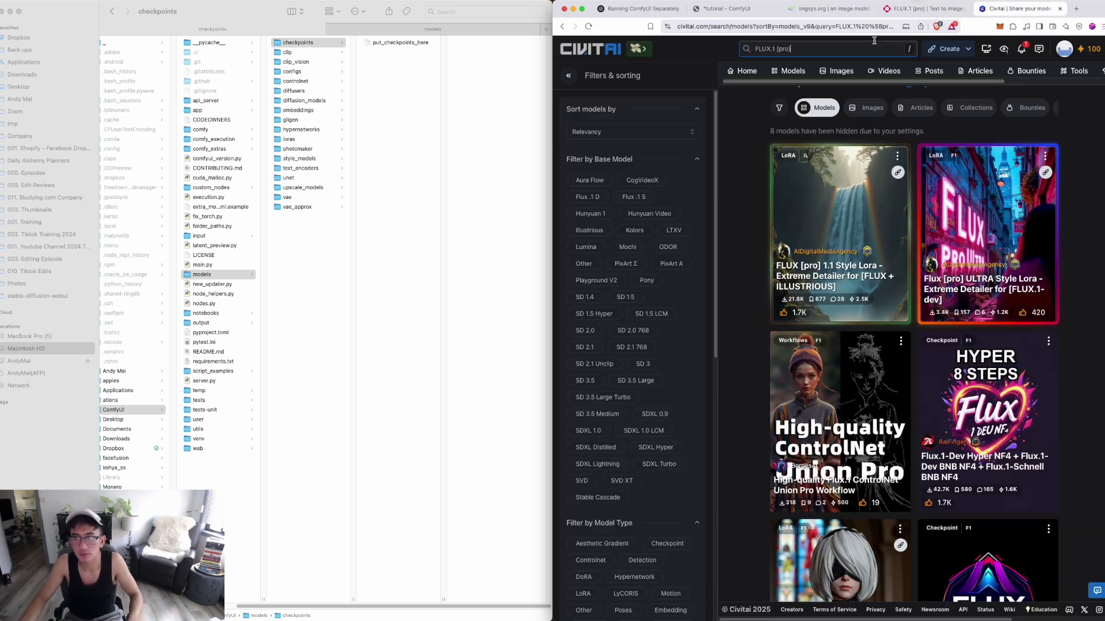
left_click(810, 51)
key("BackSpace")
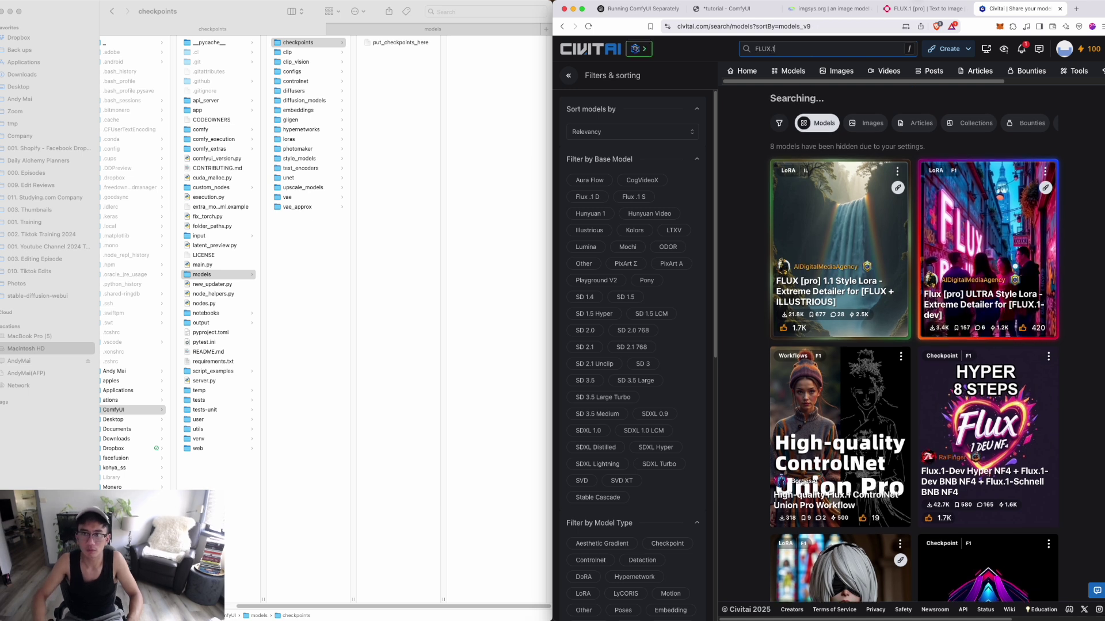
left_click(589, 27)
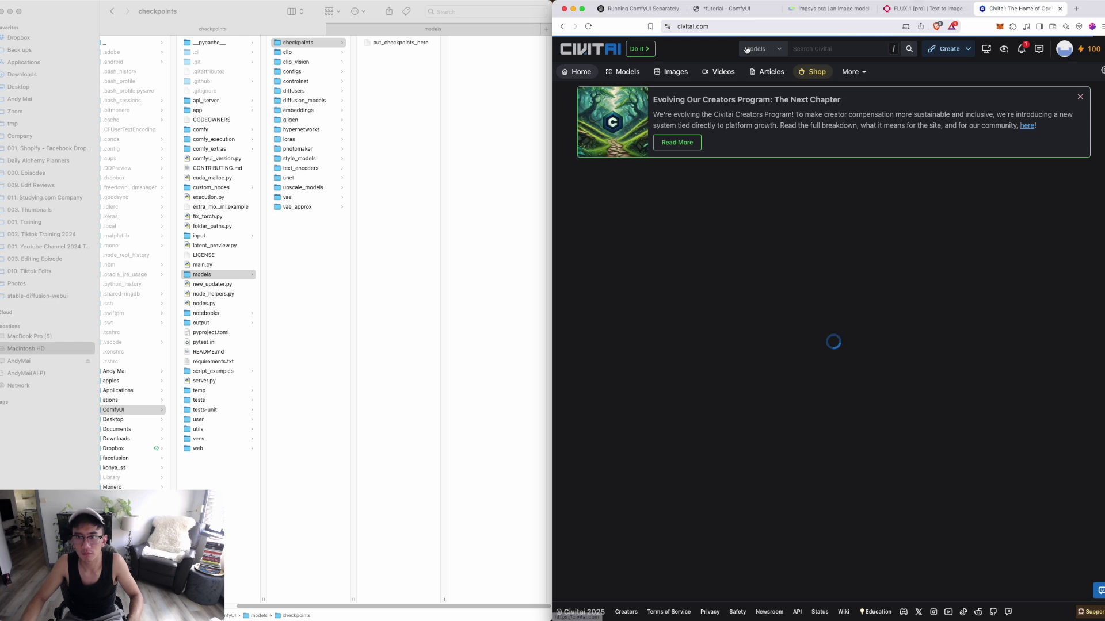
left_click(815, 47)
type("FLUX.1")
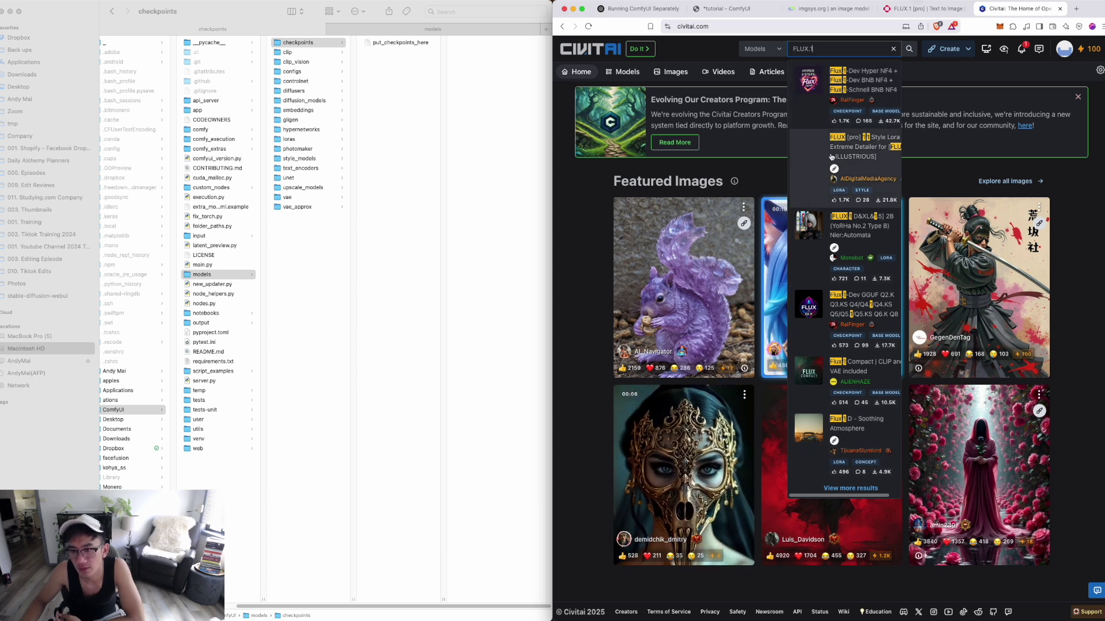
Open the Flux.1-Dev Hyper NF4 page, browse its details and gallery, and download the 11.5 GB file
left_click(820, 91)
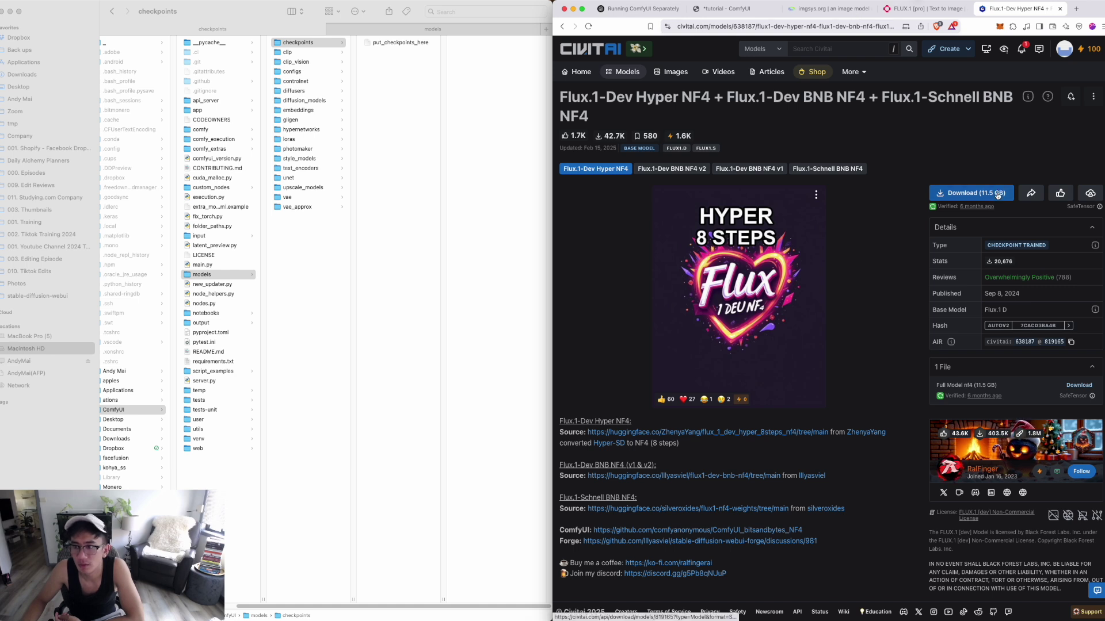
scroll(996, 198, "down", 12)
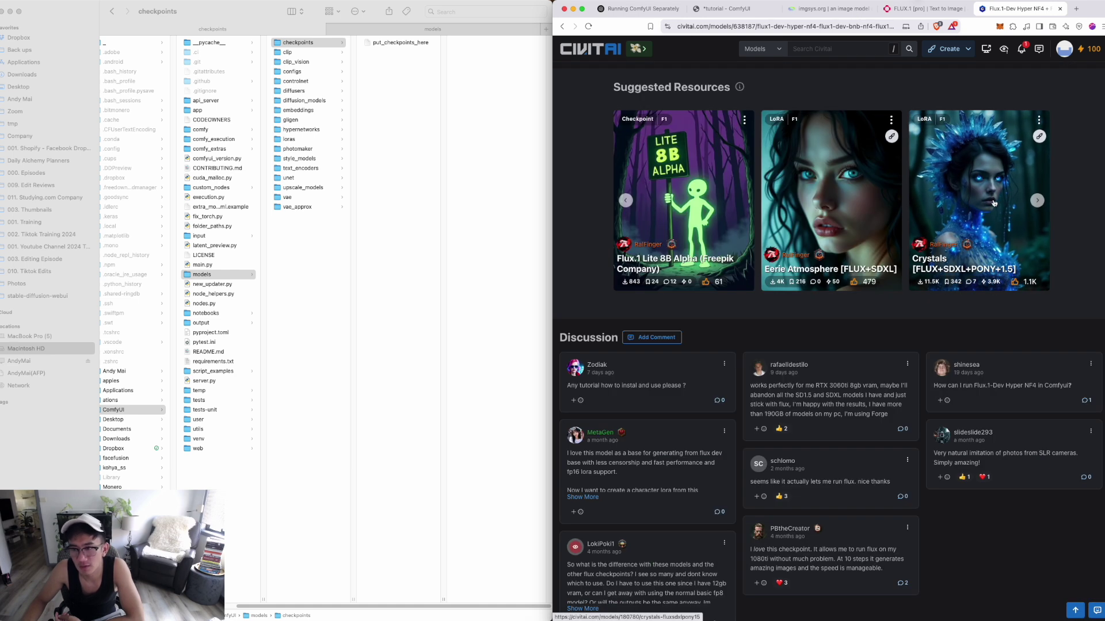
scroll(991, 212, "up", 12)
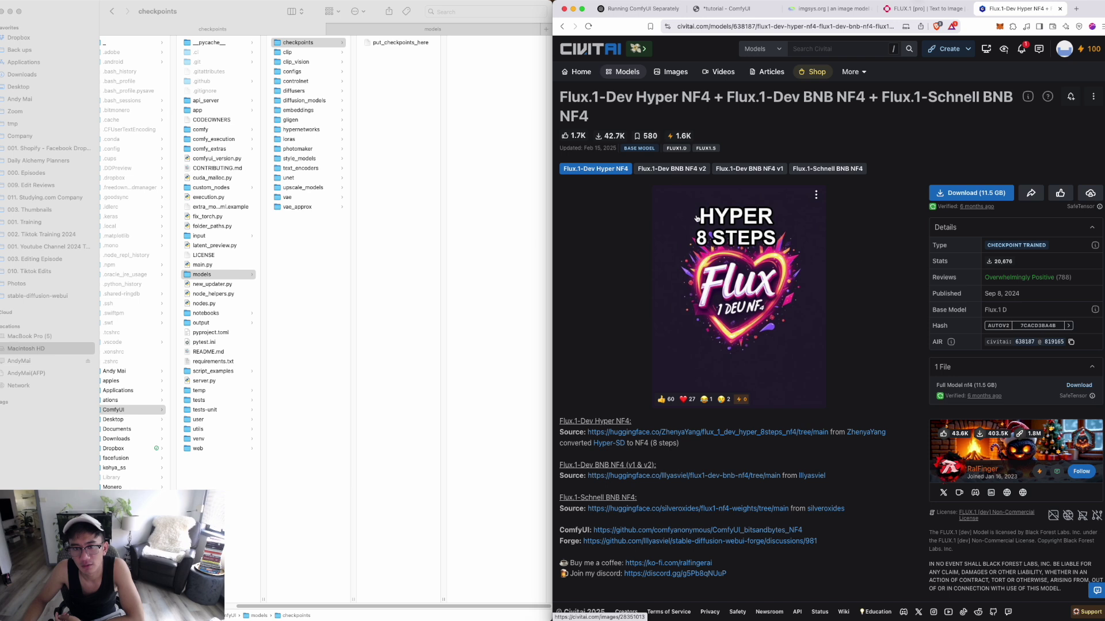
scroll(696, 218, "down", 10)
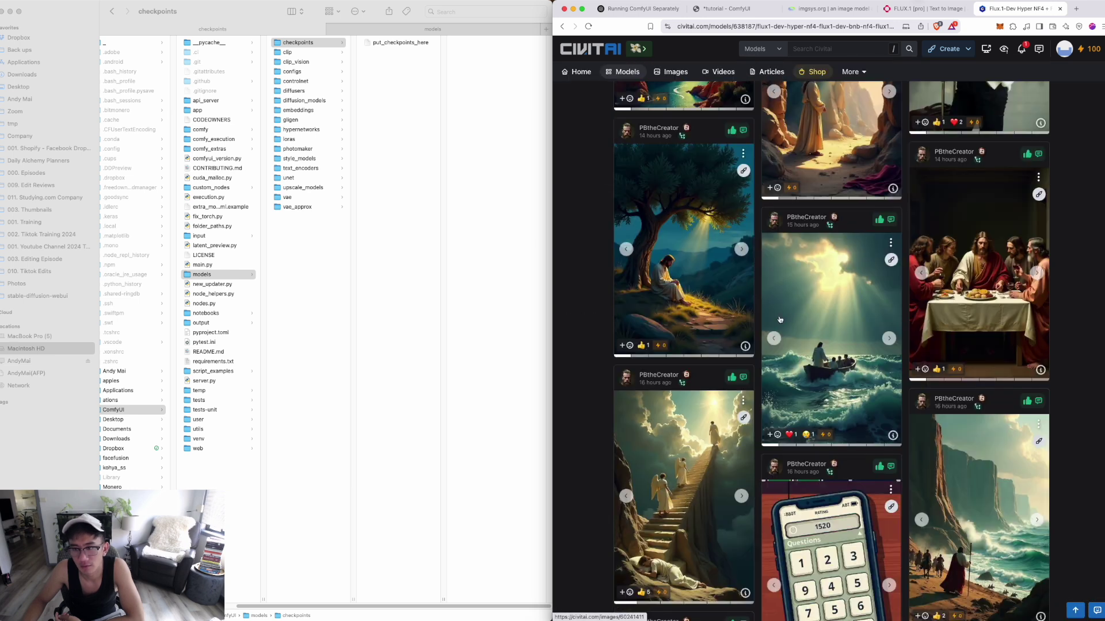
scroll(779, 320, "down", 8)
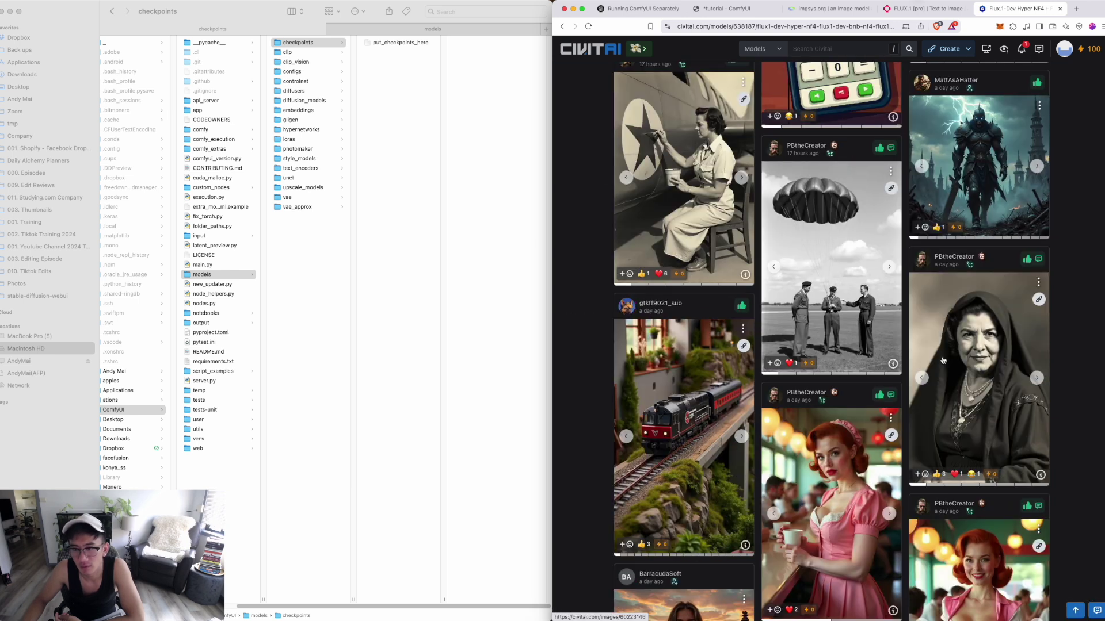
scroll(952, 364, "down", 7)
scroll(953, 365, "down", 5)
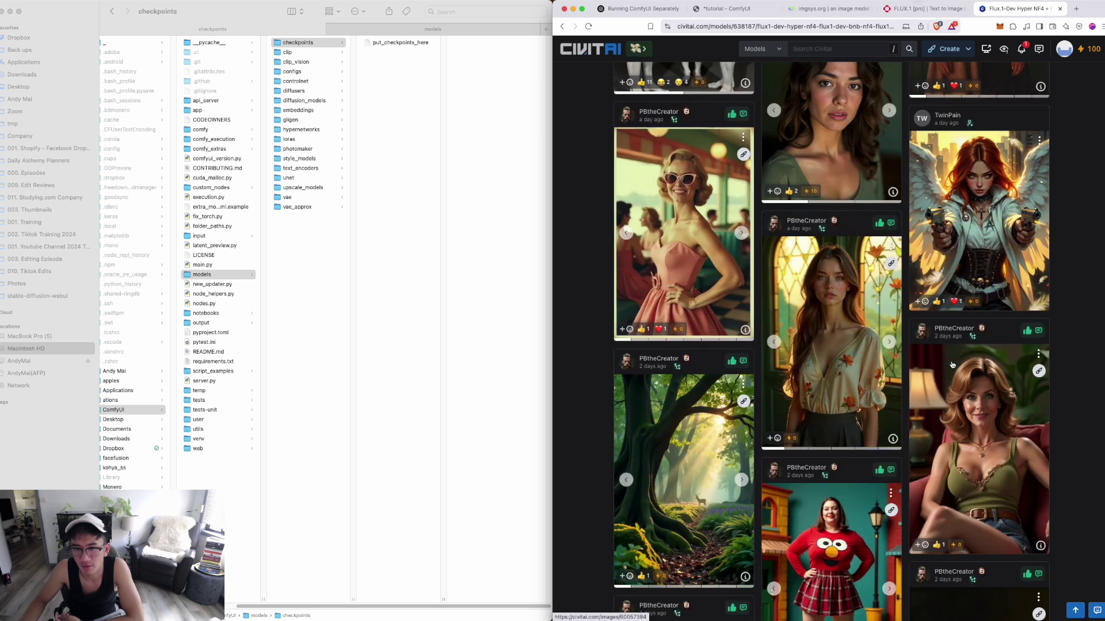
scroll(952, 365, "up", 20)
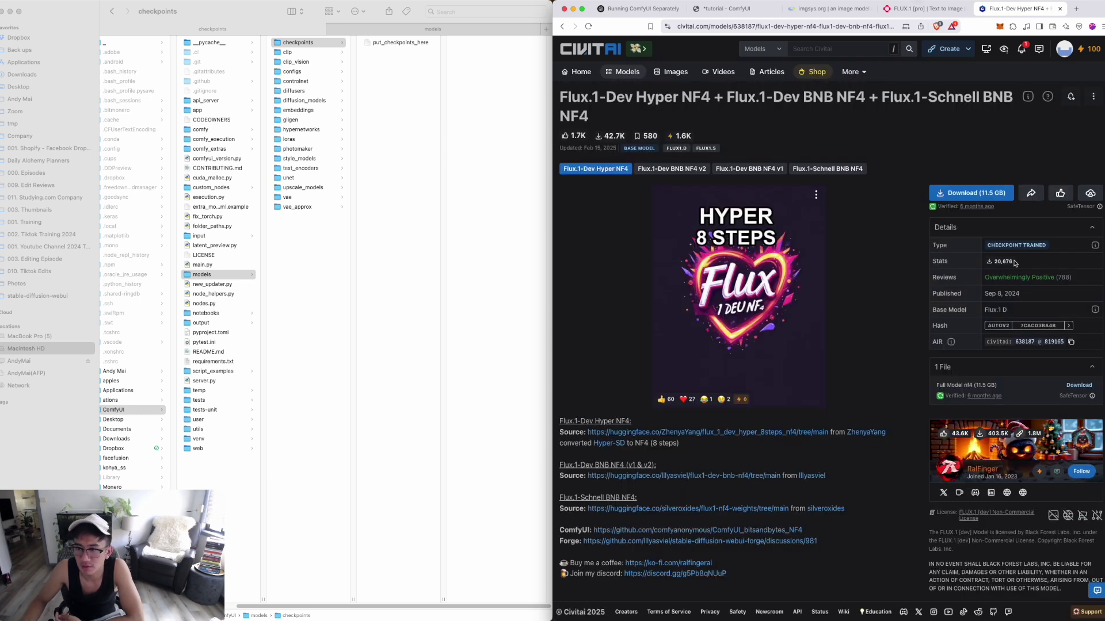
left_click(989, 193)
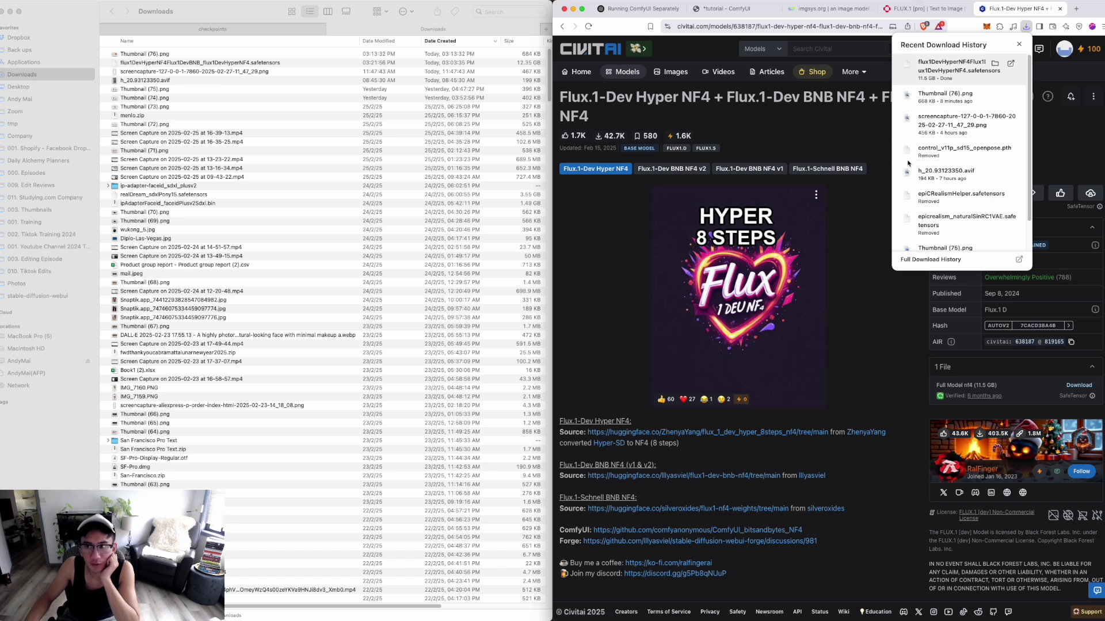
Select the downloaded Hyper NF4 safetensors file and open ComfyUI's models/checkpoints folder
left_click(921, 330)
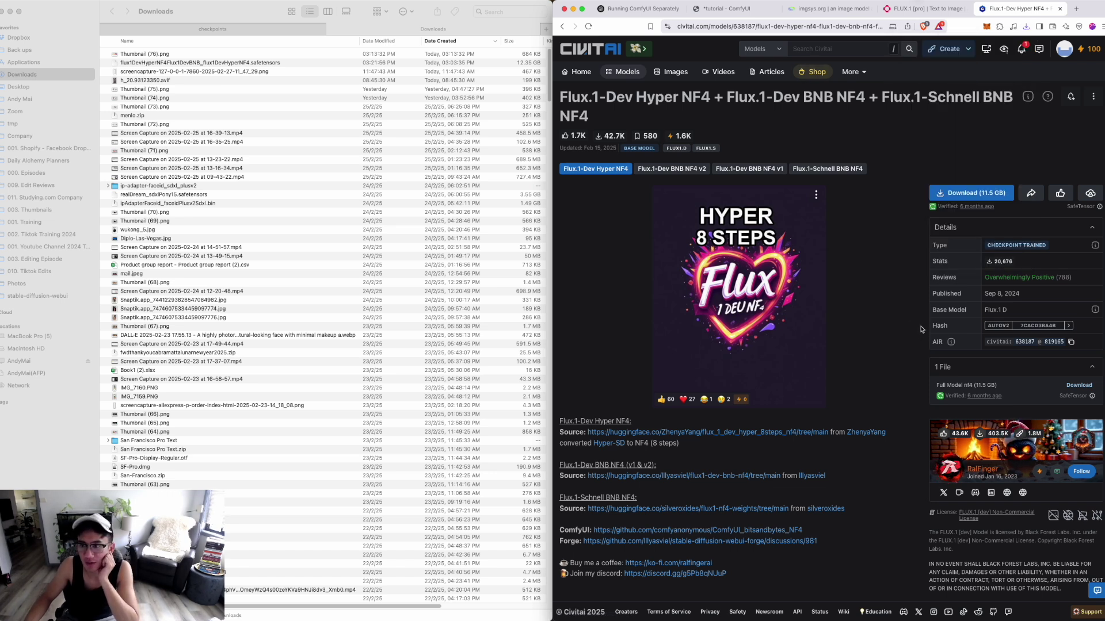
left_click(268, 63)
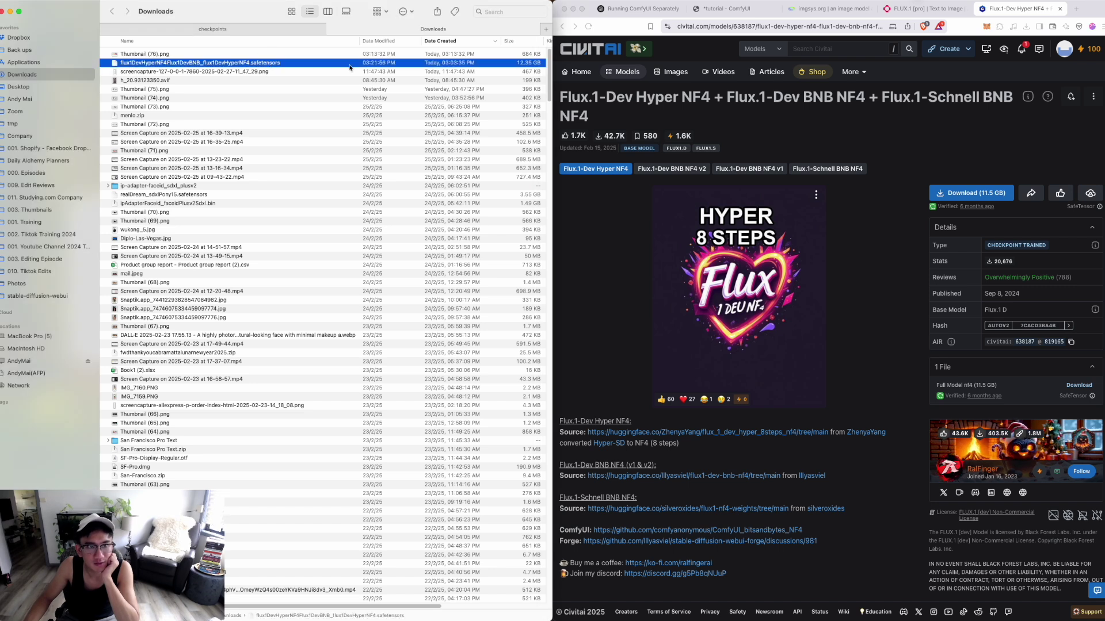
left_click(184, 27)
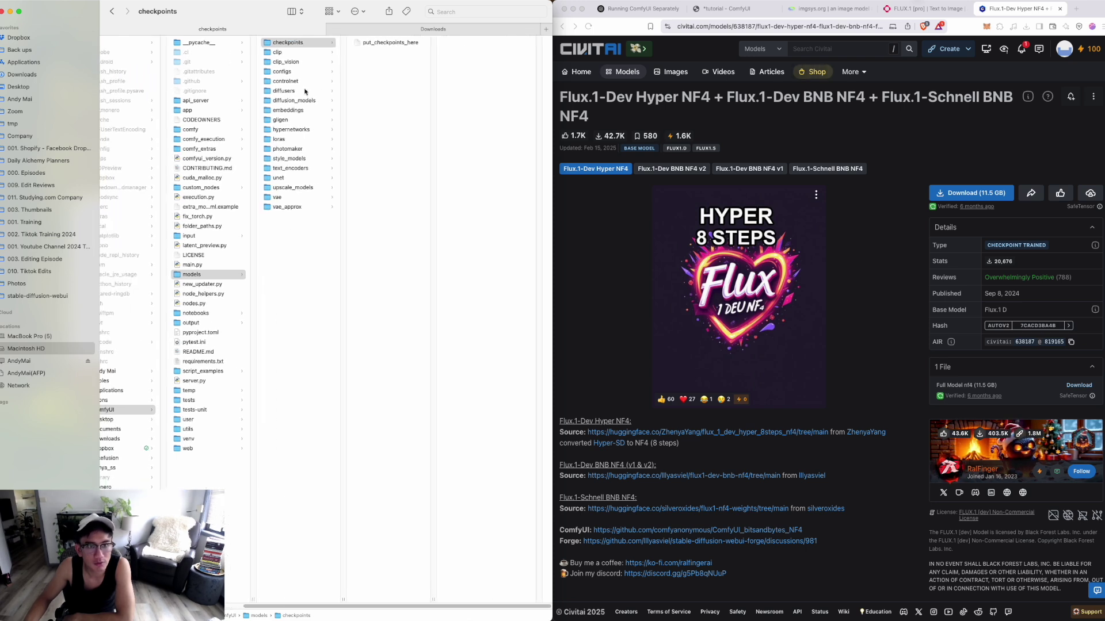
left_click(406, 146)
Paste the Flux checkpoint into checkpoints, then reload ComfyUI and check the ckpt_name list
key("super+v")
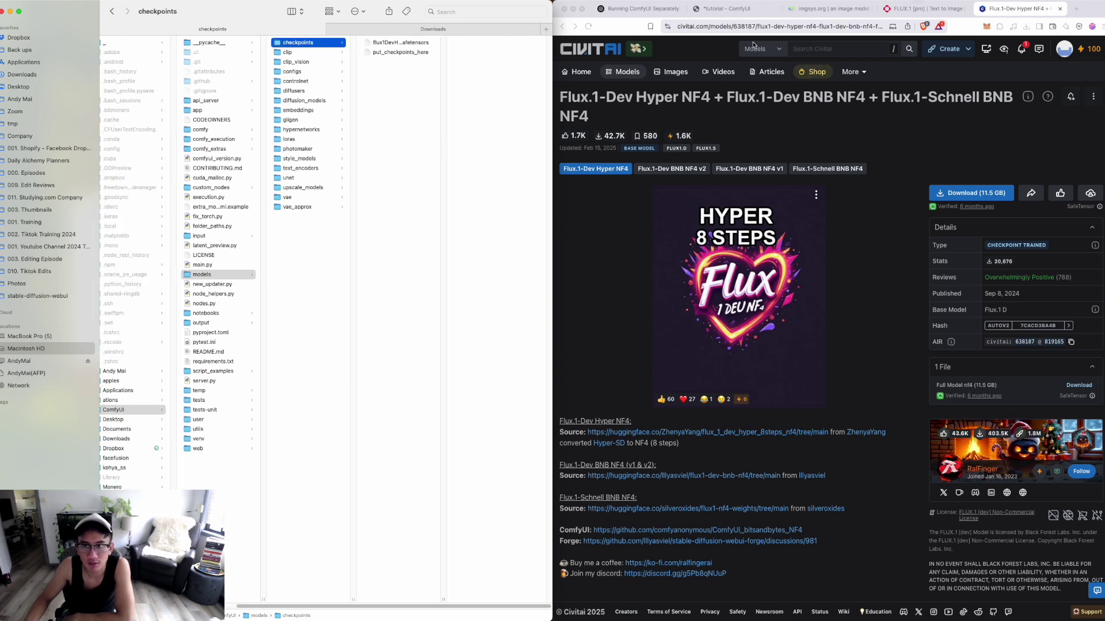
left_click(728, 9)
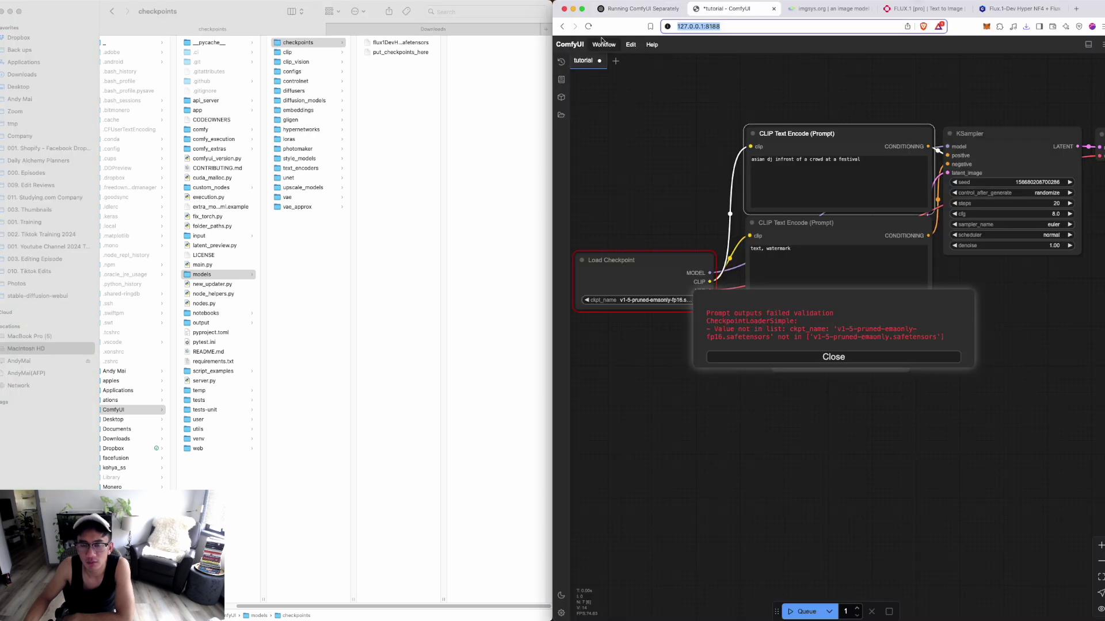
left_click(588, 27)
left_click(581, 224)
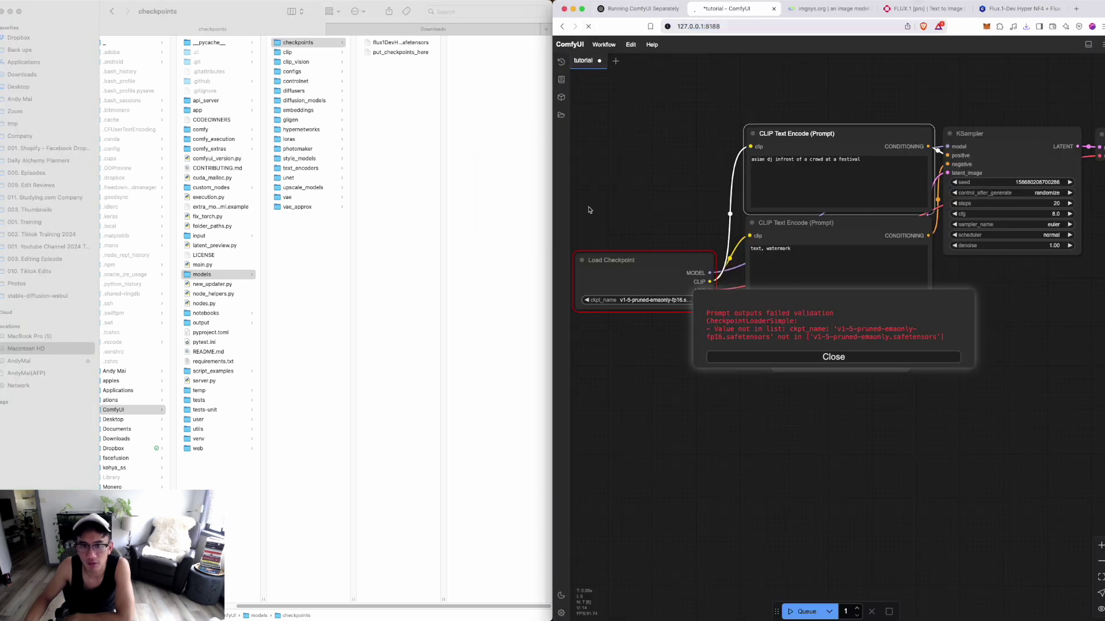
left_click(684, 299)
Stop the ComfyUI server in Terminal, rerun python main.py, and reload the workflow page
key("ctrl+Up")
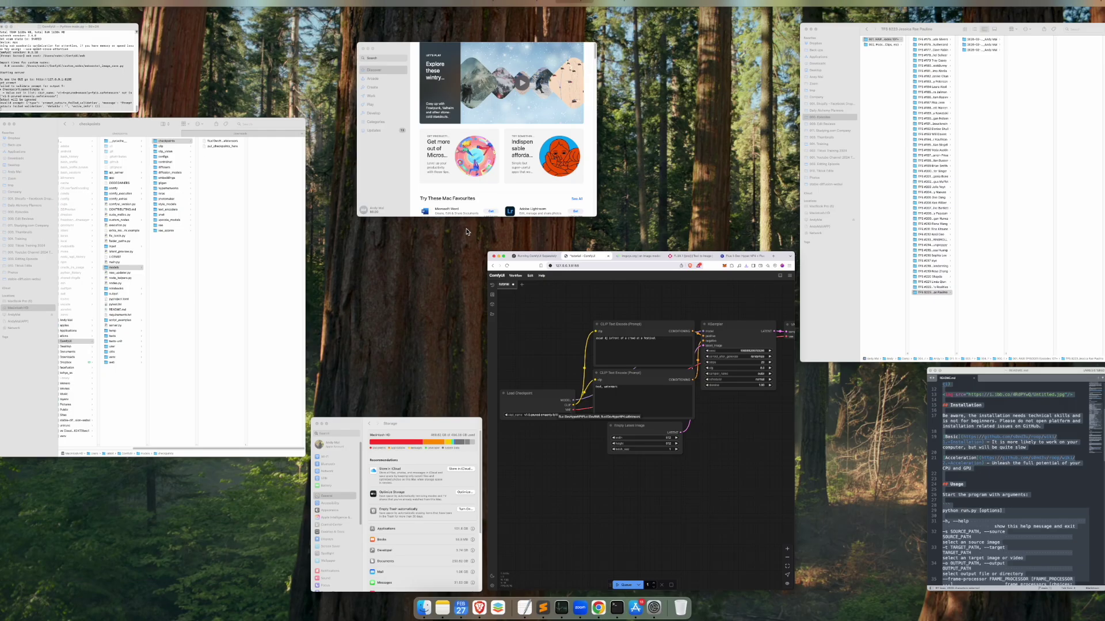
left_click(67, 86)
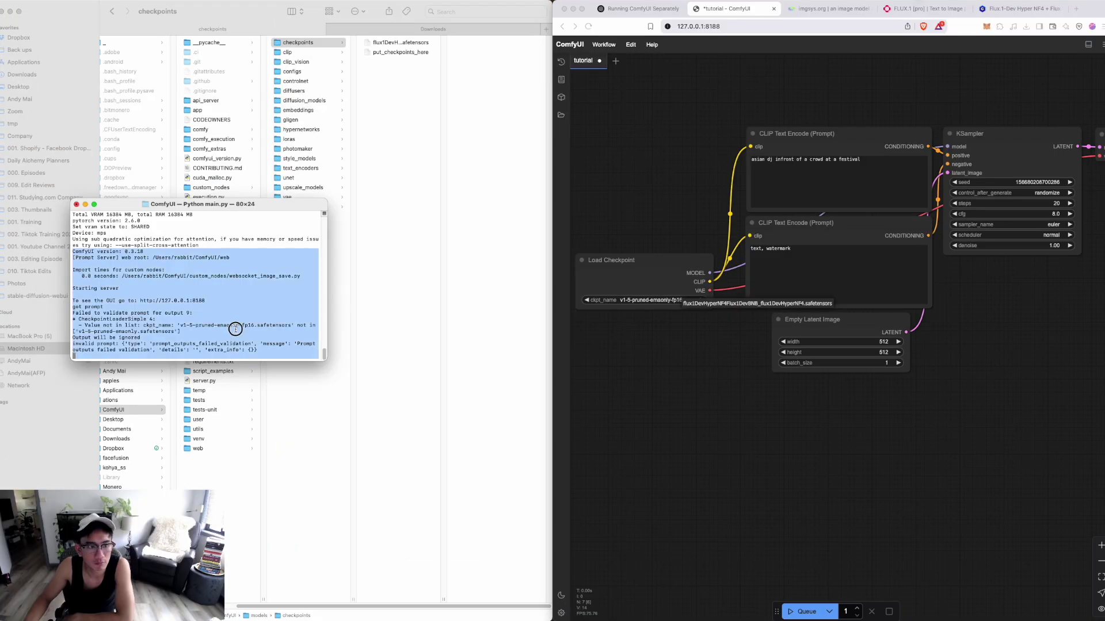
left_click(230, 345)
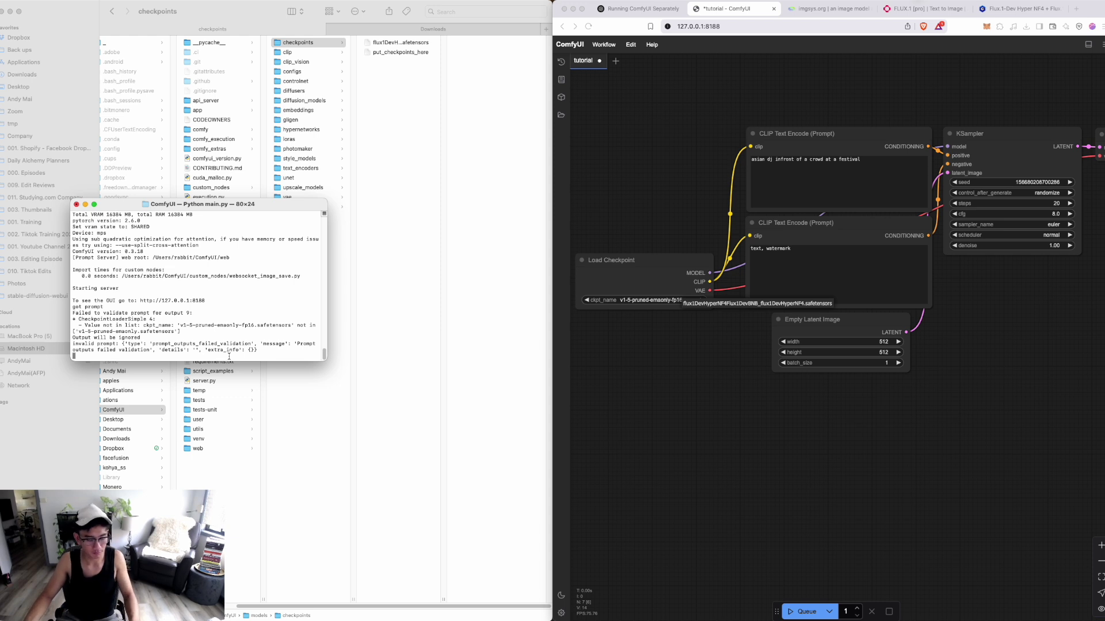
key("ctrl+c")
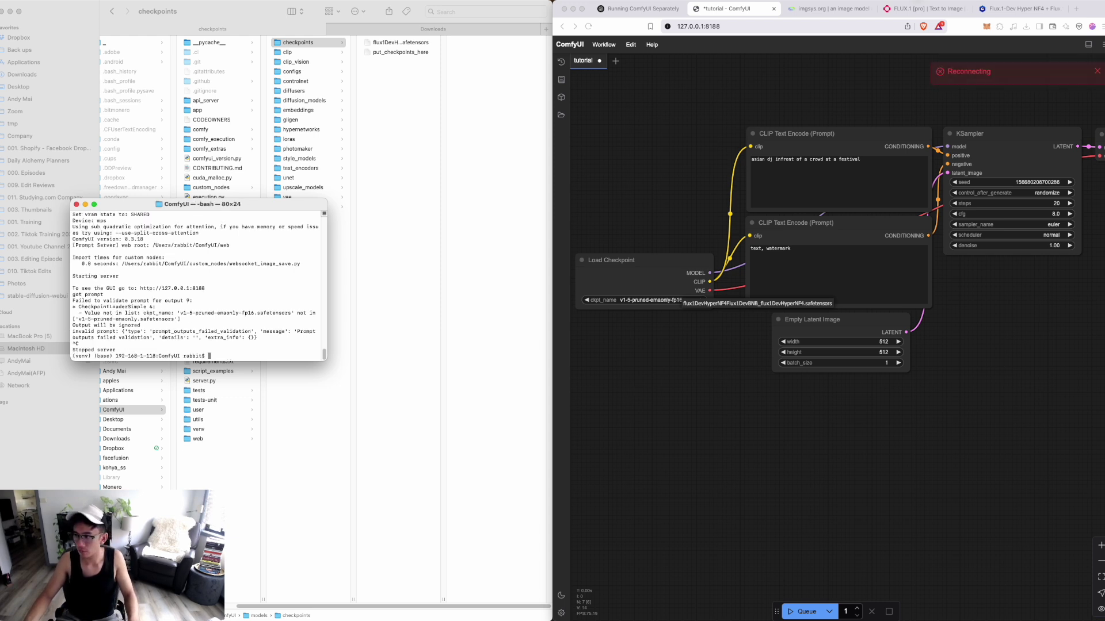
key("ctrl+Up")
key("ctrl+Up")
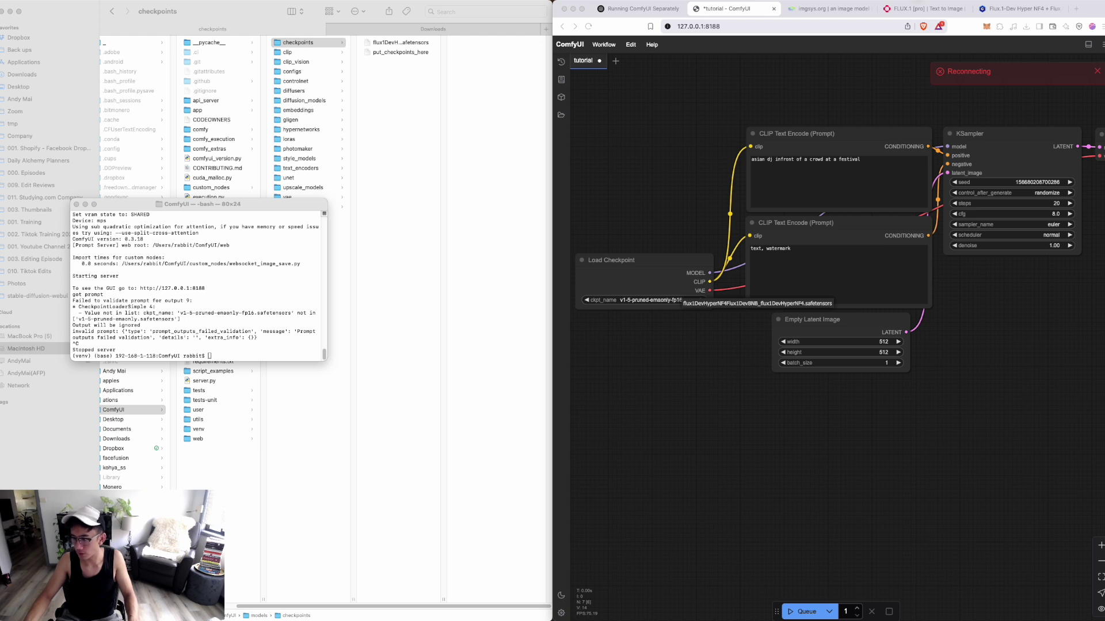
left_click(262, 342)
key("Up")
key("Return")
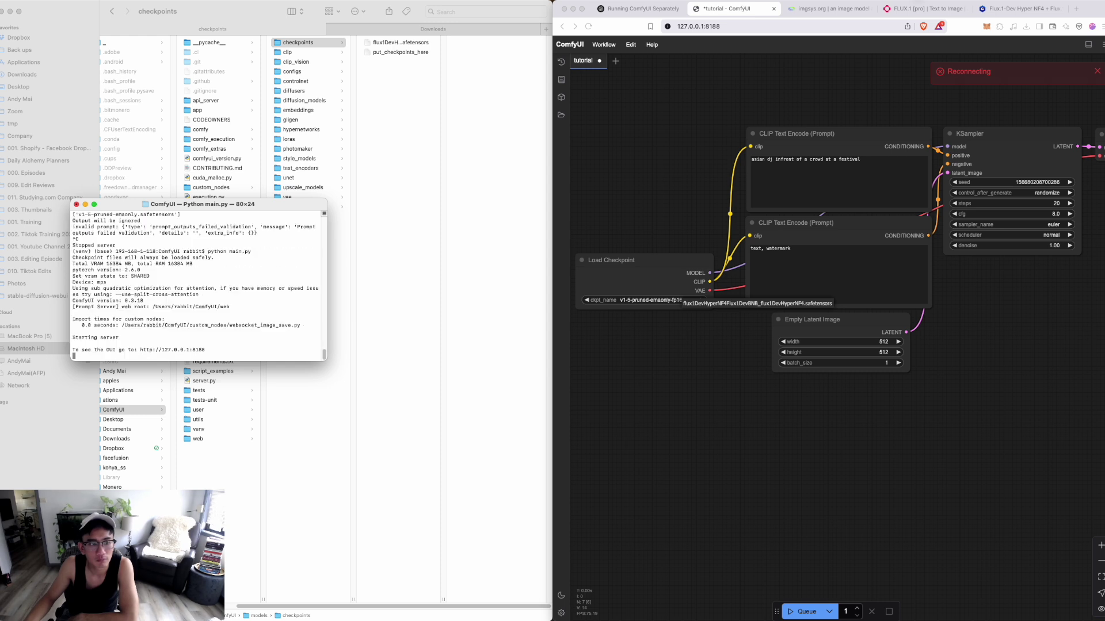
left_click(589, 28)
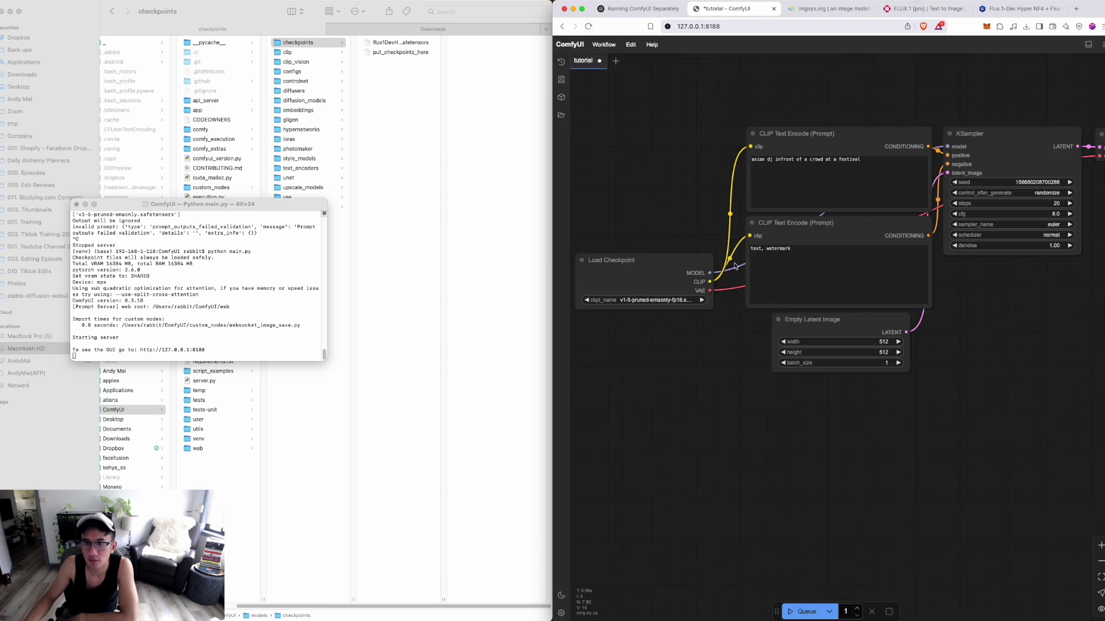
Queue the DJ workflow with the Flux Hyper NF4 checkpoint and request help on the out-of-memory error
left_click(701, 301)
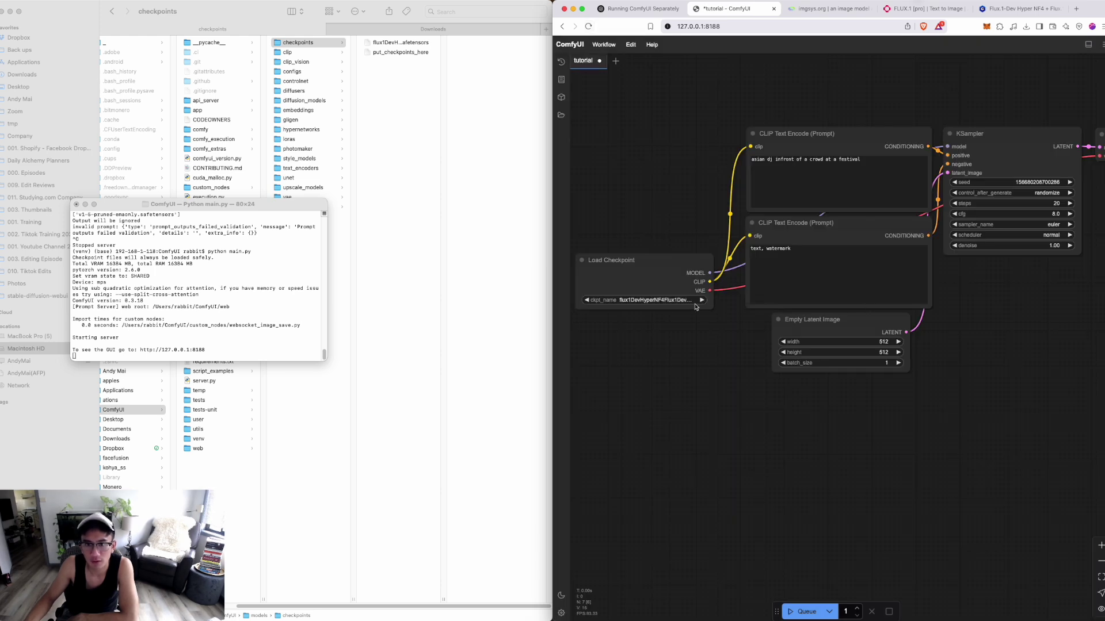
left_click(844, 160)
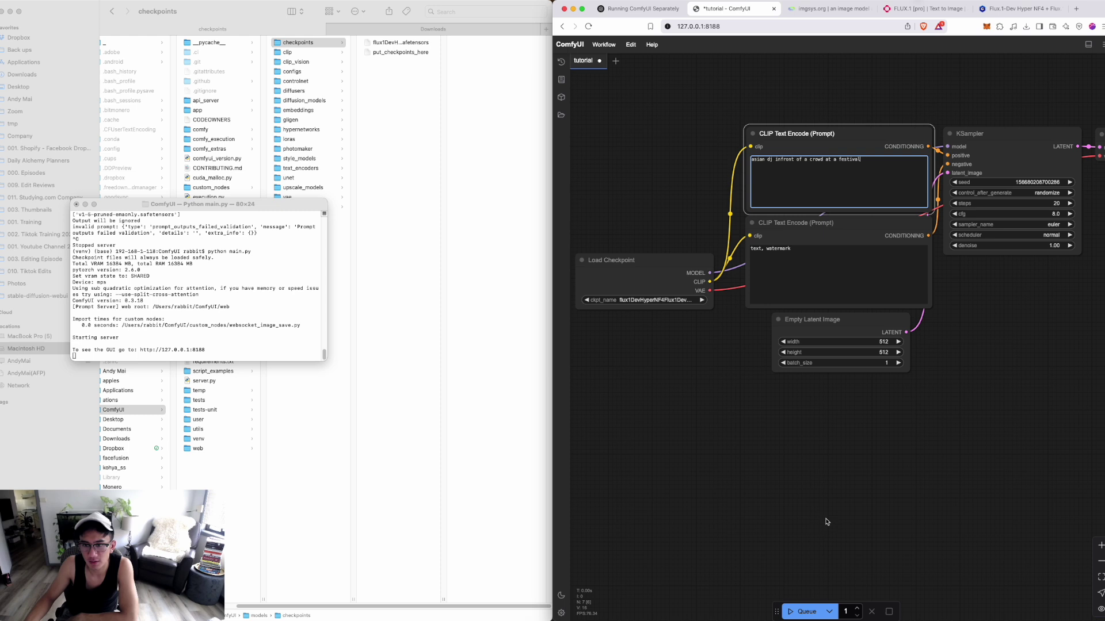
left_click(806, 611)
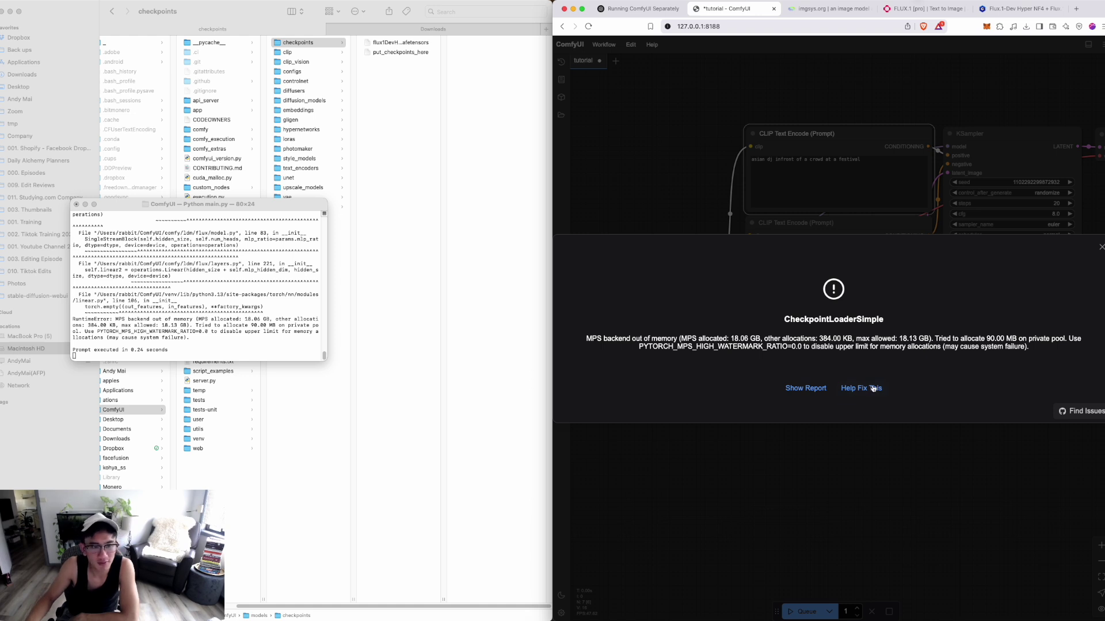
left_click(873, 389)
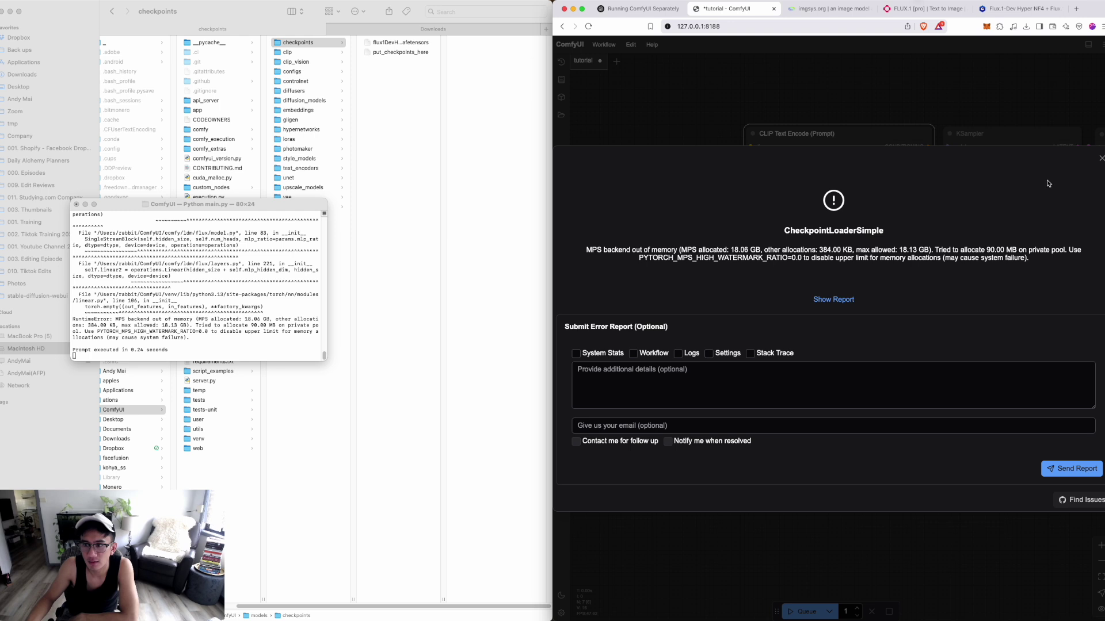
left_click(1101, 160)
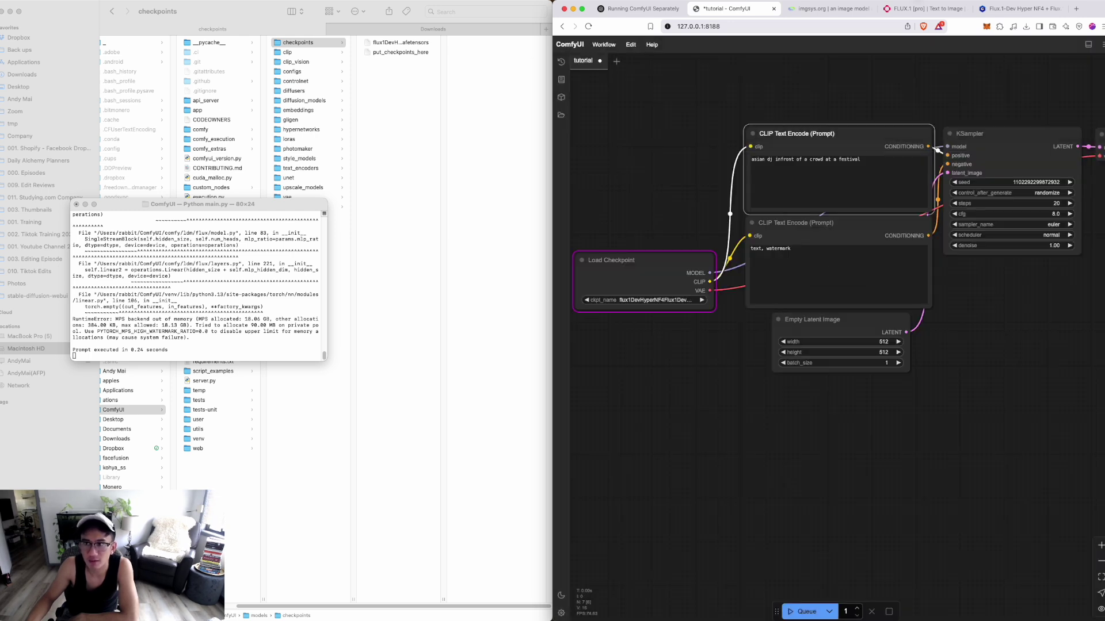
left_click(916, 1)
Stop the server and relaunch it with 'python main.py --use-split-cross-attention' copied from ChatGPT
left_click(926, 18)
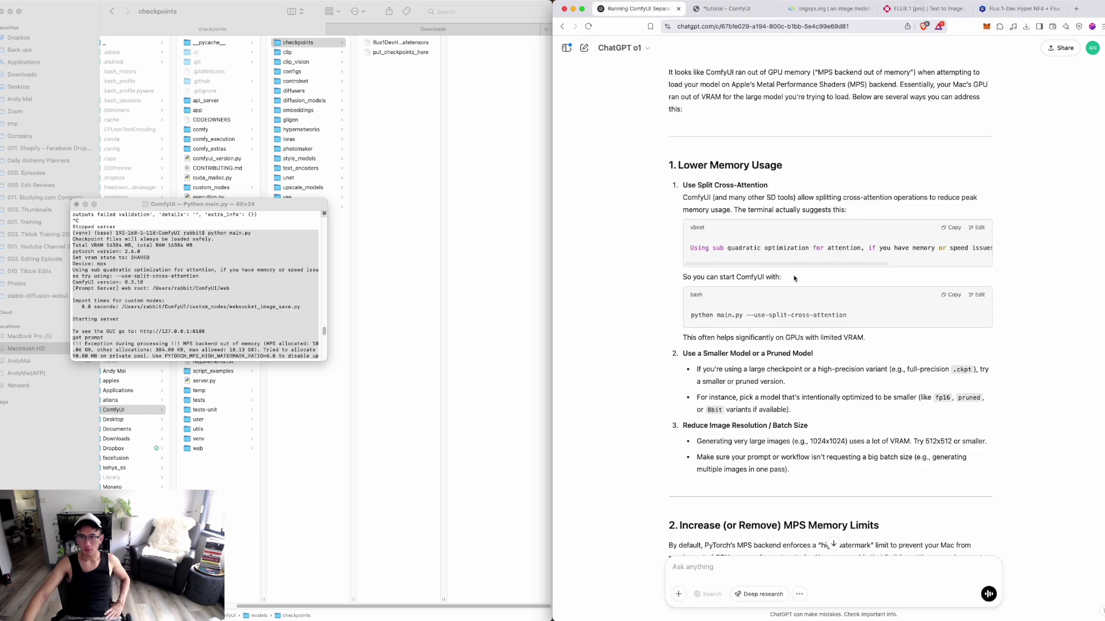
left_click_drag(893, 317, 684, 318)
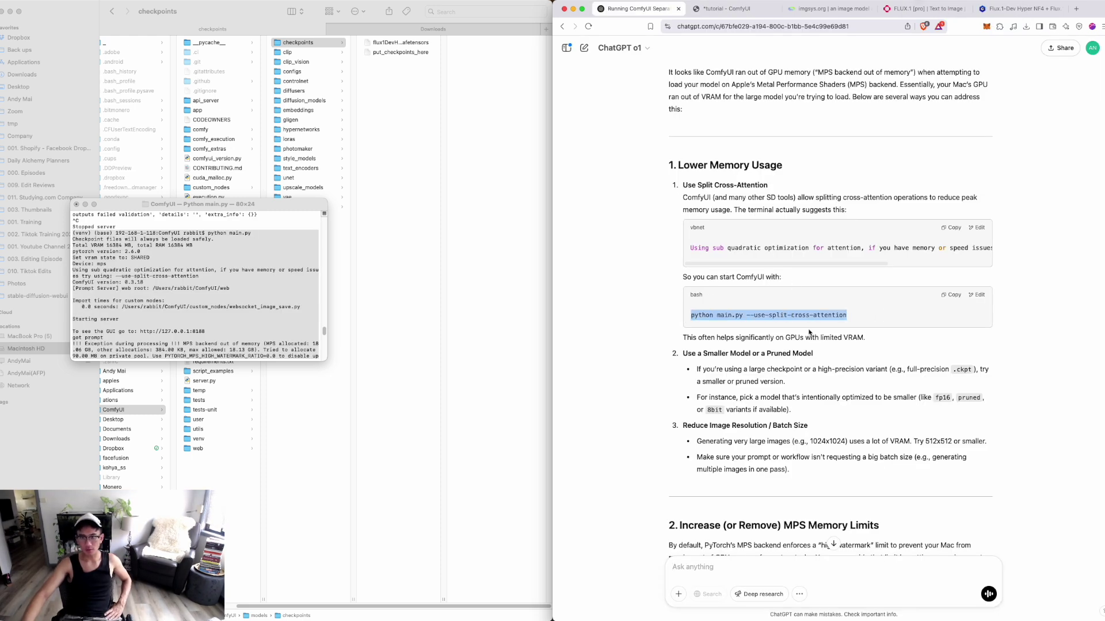
left_click(271, 338)
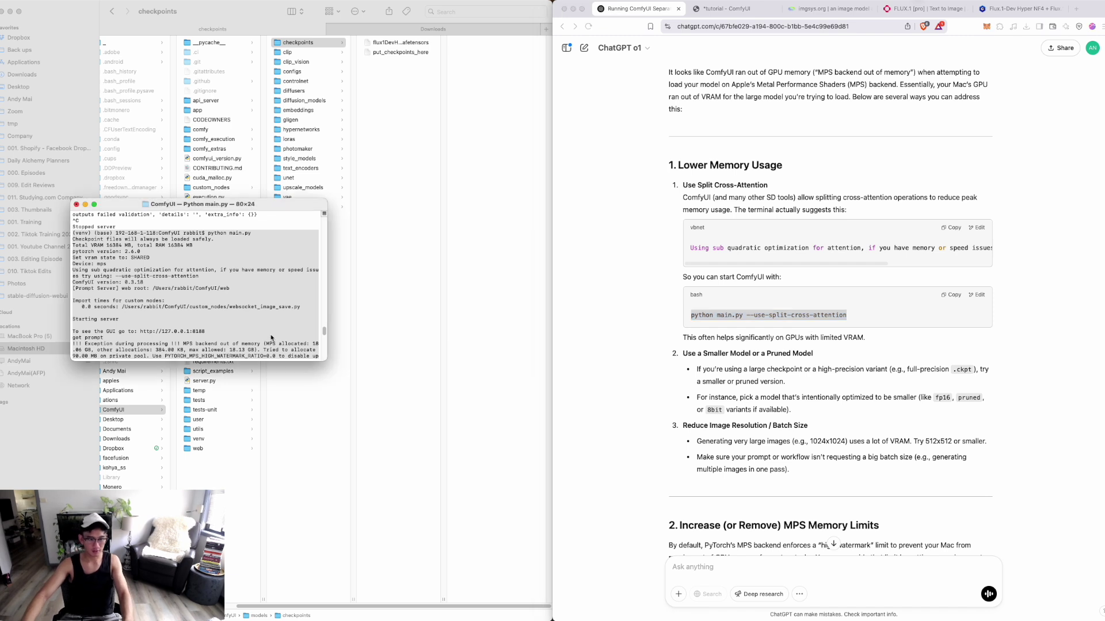
scroll(271, 338, "down", 10)
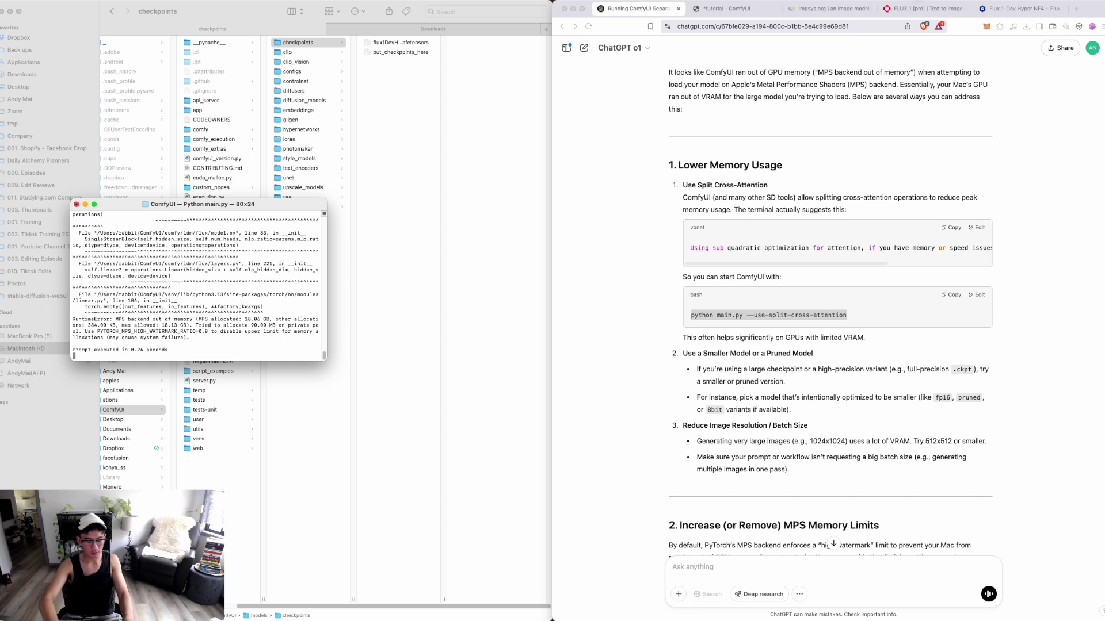
key("ctrl+c")
left_click_drag(690, 316, 955, 315)
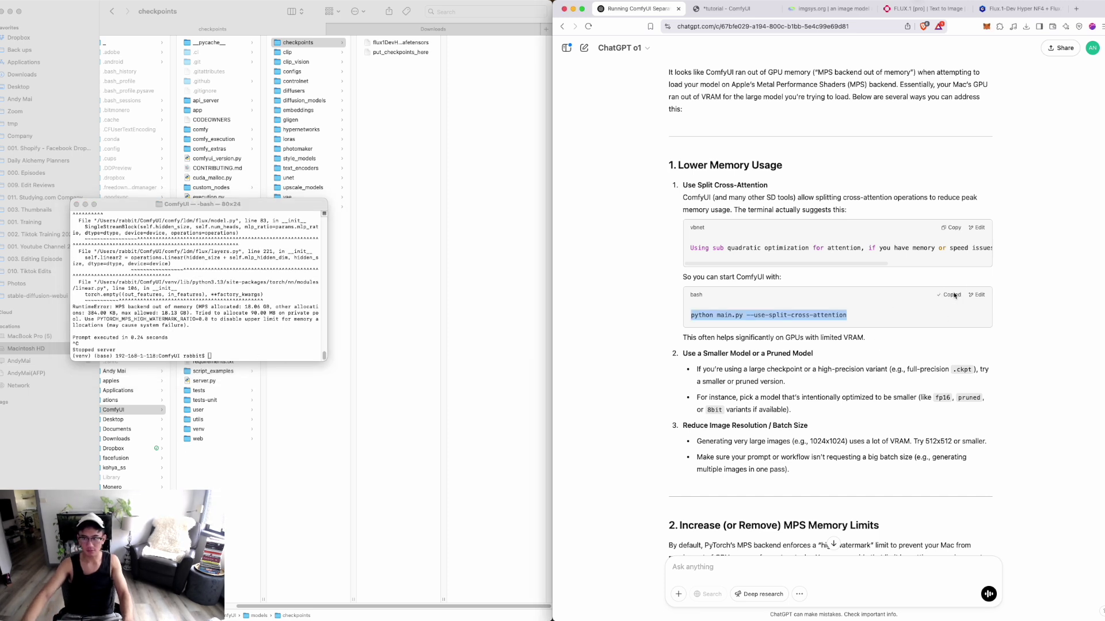
left_click(260, 360)
key("super+v")
key("Return")
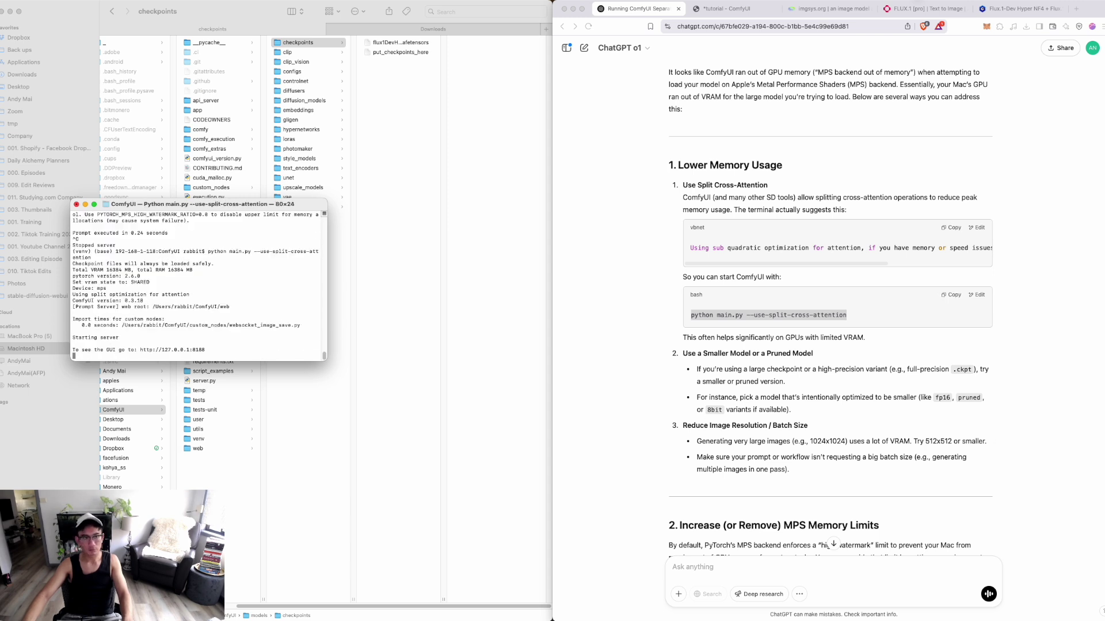
Reload ComfyUI and queue the DJ workflow again with the Flux Hyper NF4 checkpoint
left_click(734, 11)
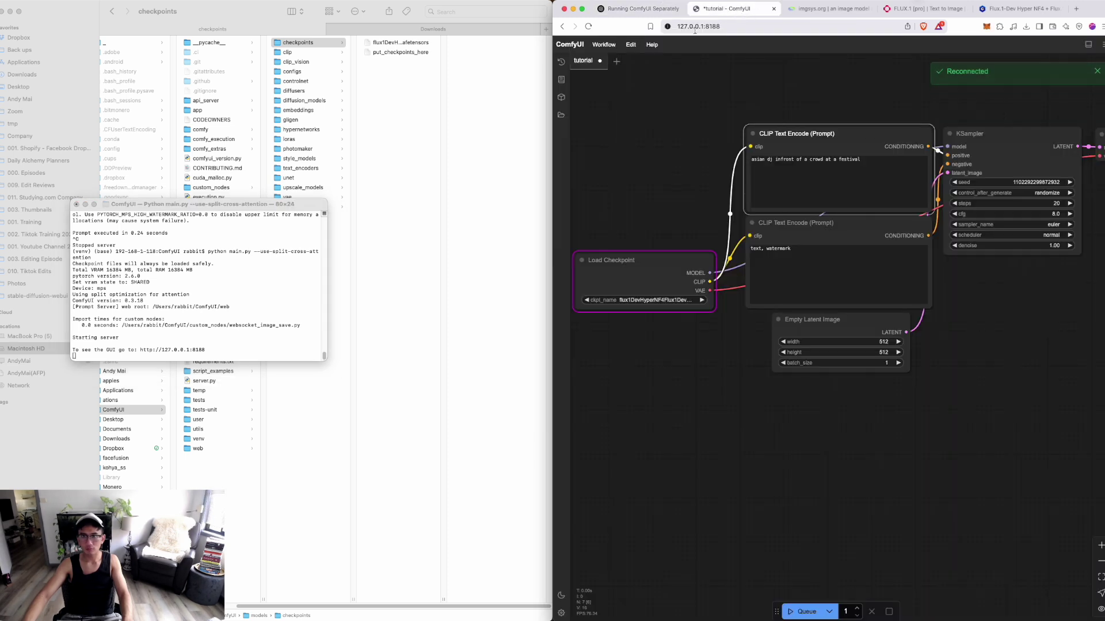
left_click(588, 25)
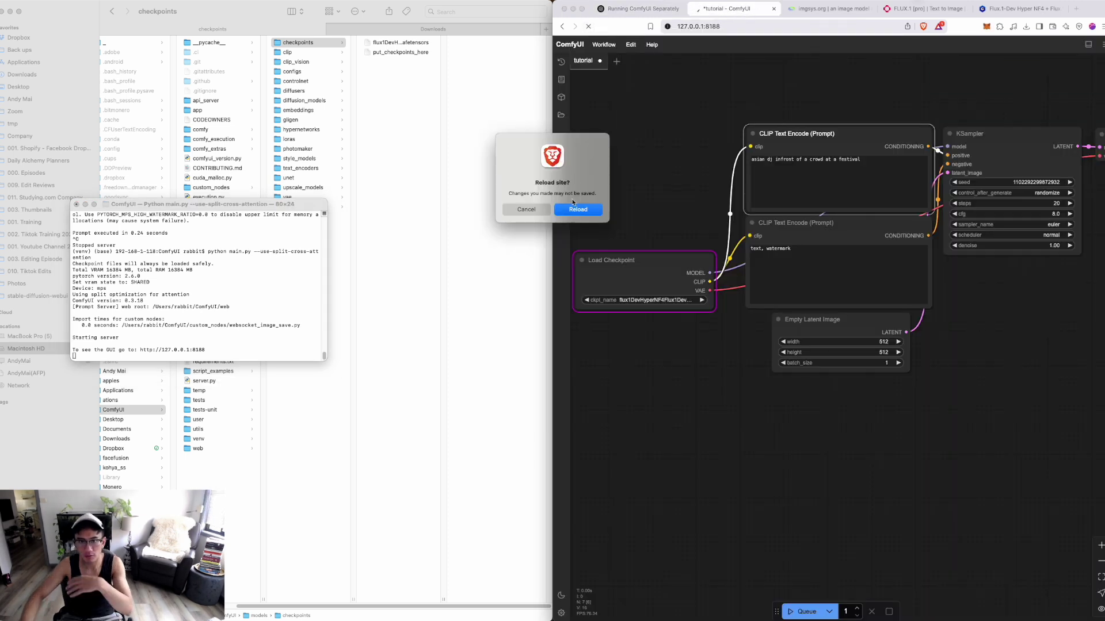
left_click(577, 207)
left_click(833, 193)
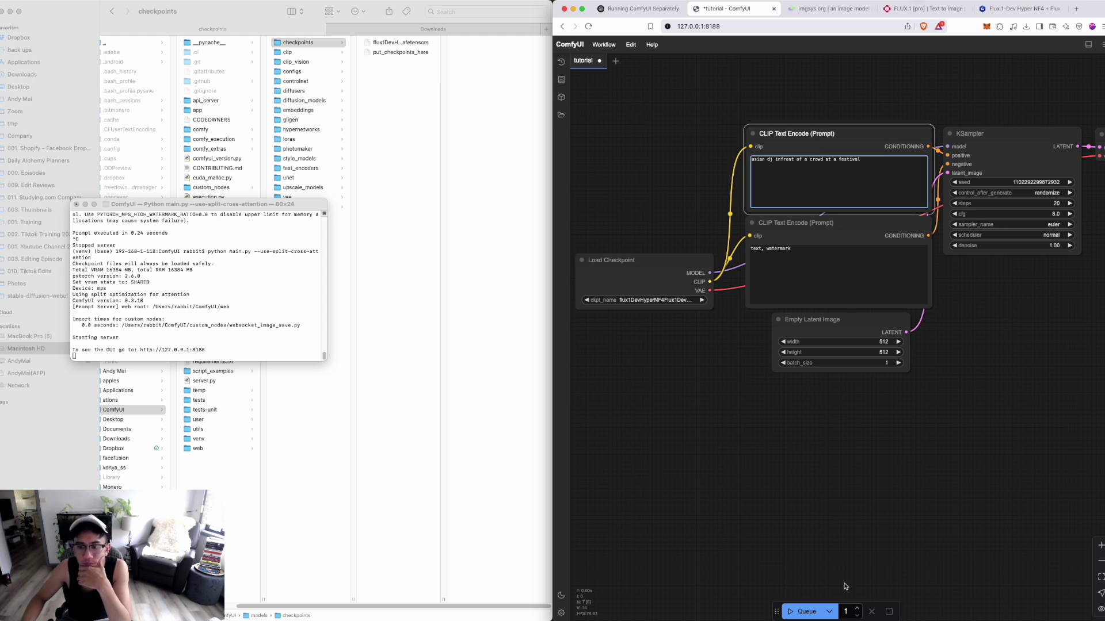
left_click(807, 611)
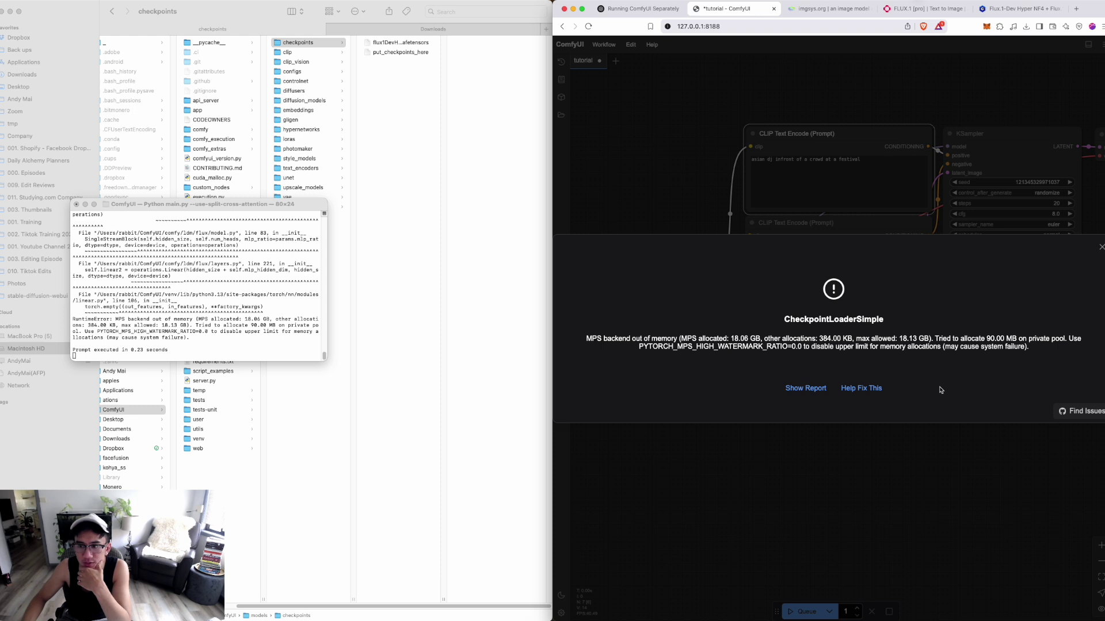
left_click(923, 3)
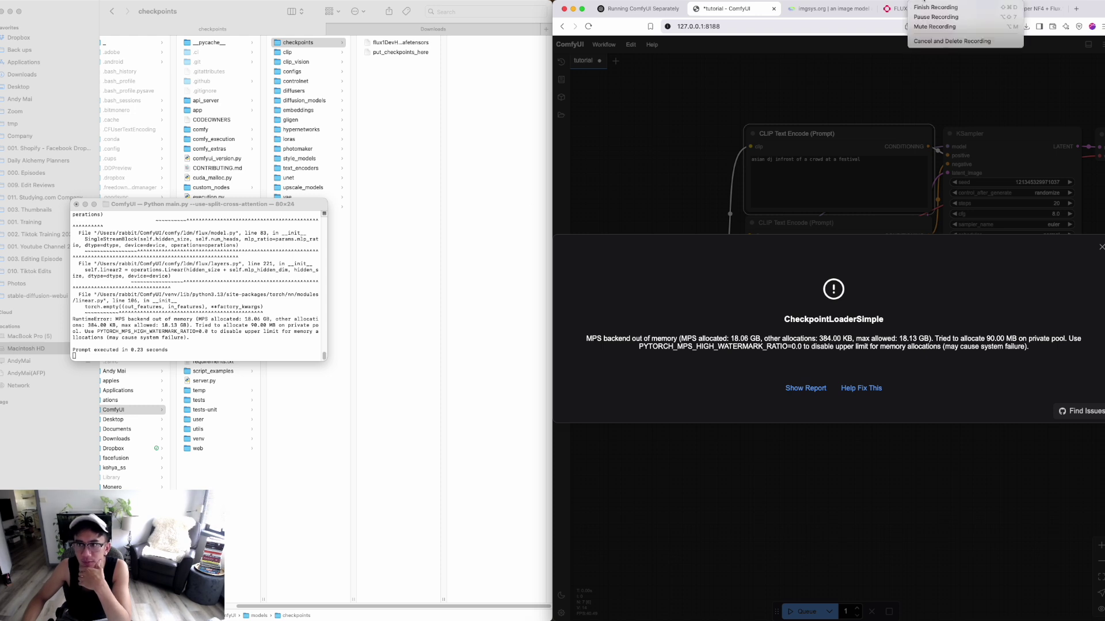
left_click(938, 23)
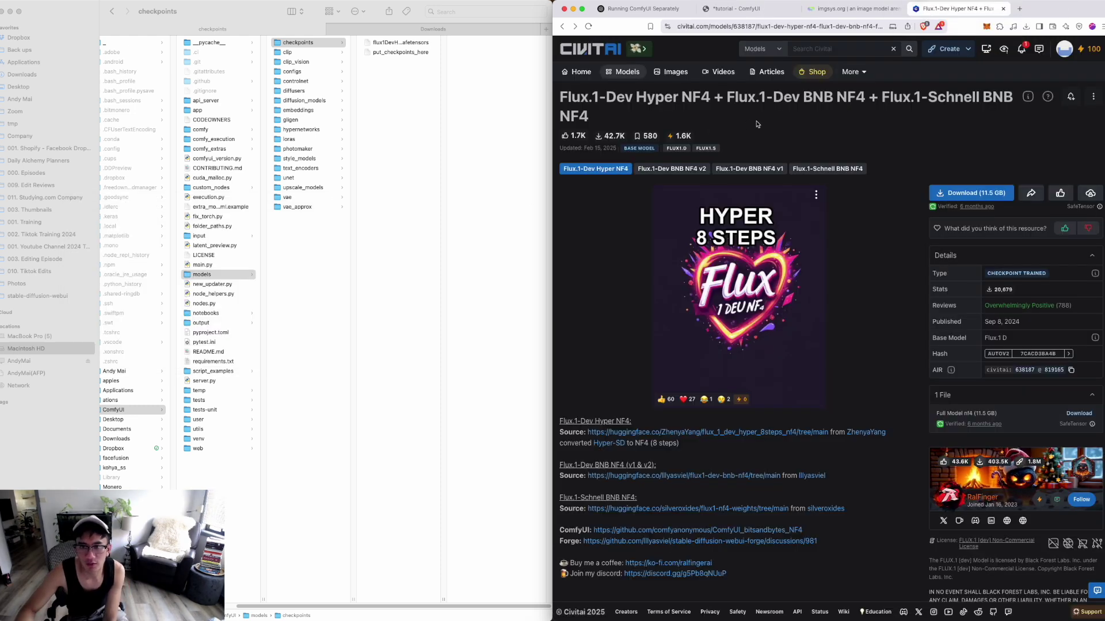
Copy 'RealVisXL V4.0' from the imgsys rankings and paste it into Civitai's model search
left_click(395, 42)
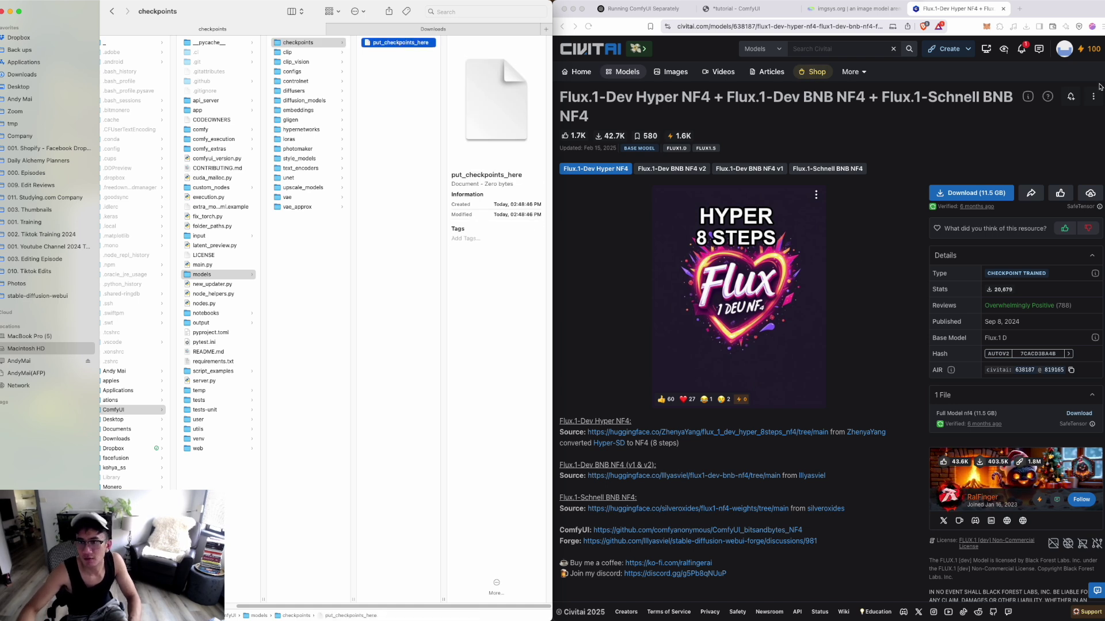
left_click(849, 8)
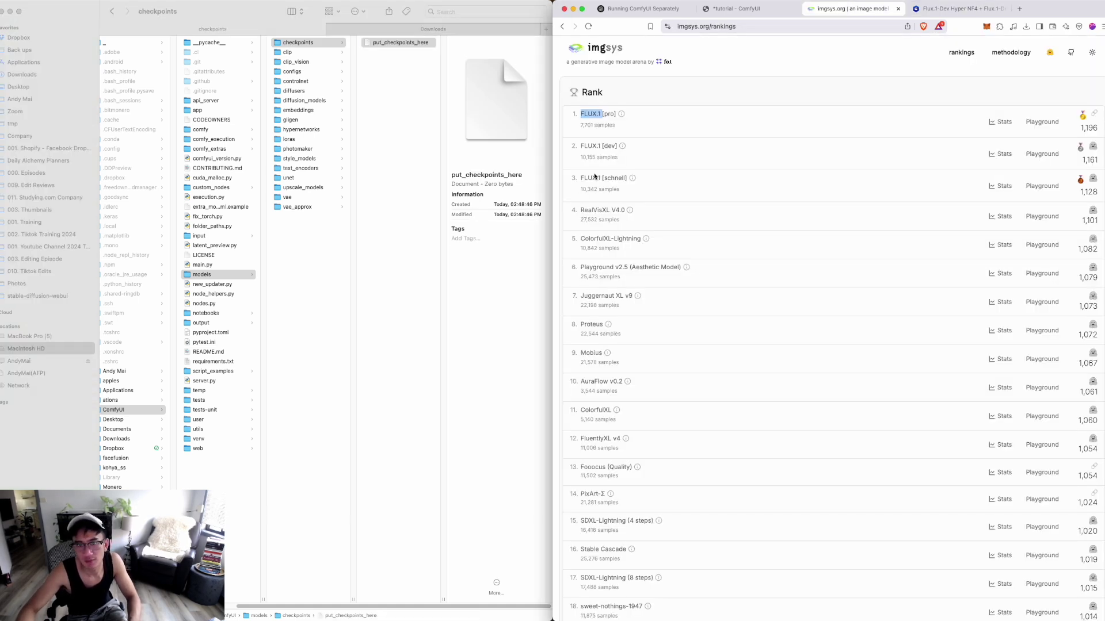
left_click_drag(581, 212, 612, 212)
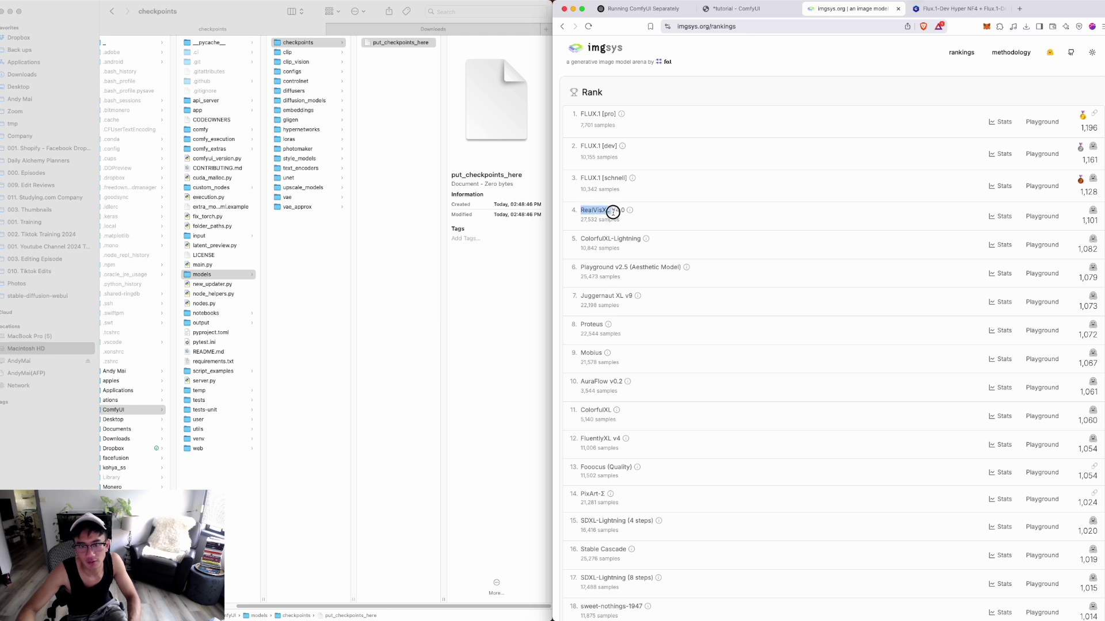
left_click(967, 9)
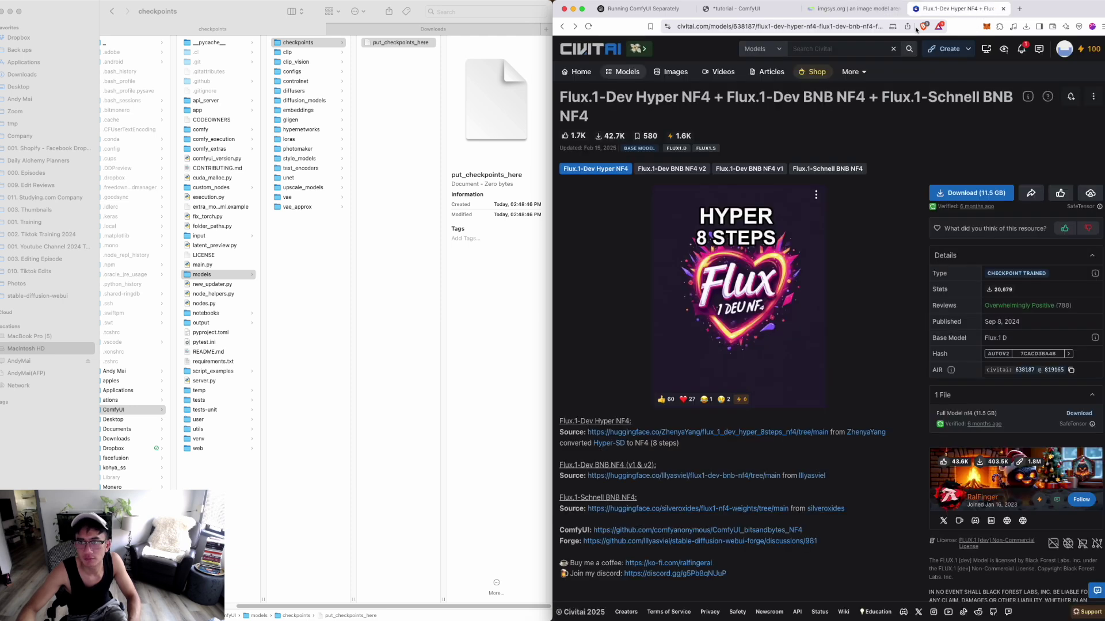
left_click(813, 49)
key("cmd+v")
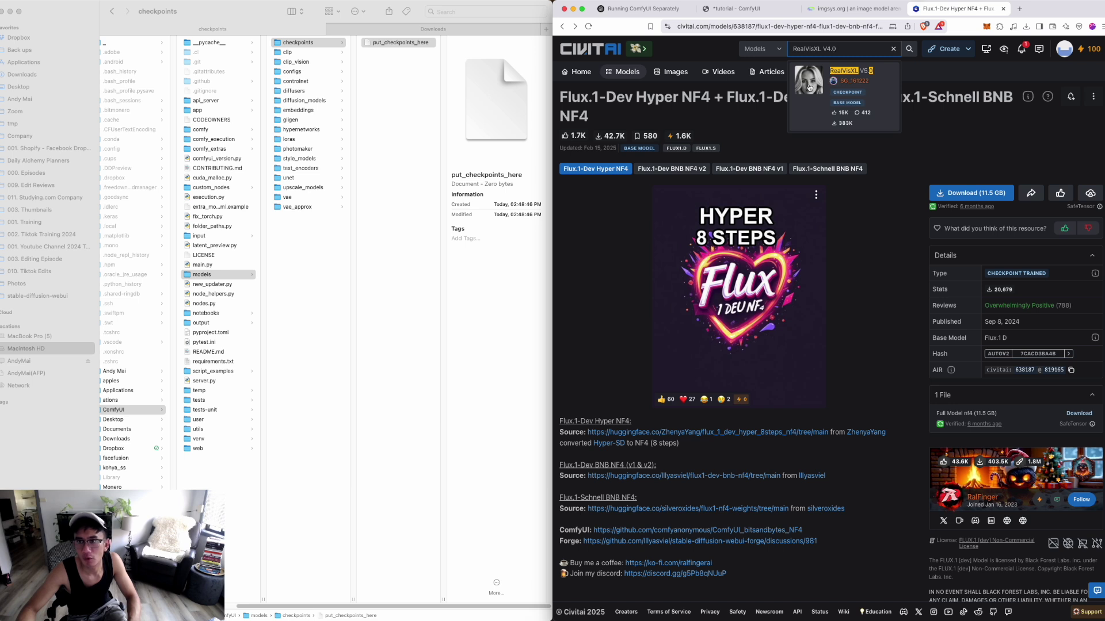
Open the RealVisXL V5.0 model page on Civitai and scroll through its overview
left_click(809, 87)
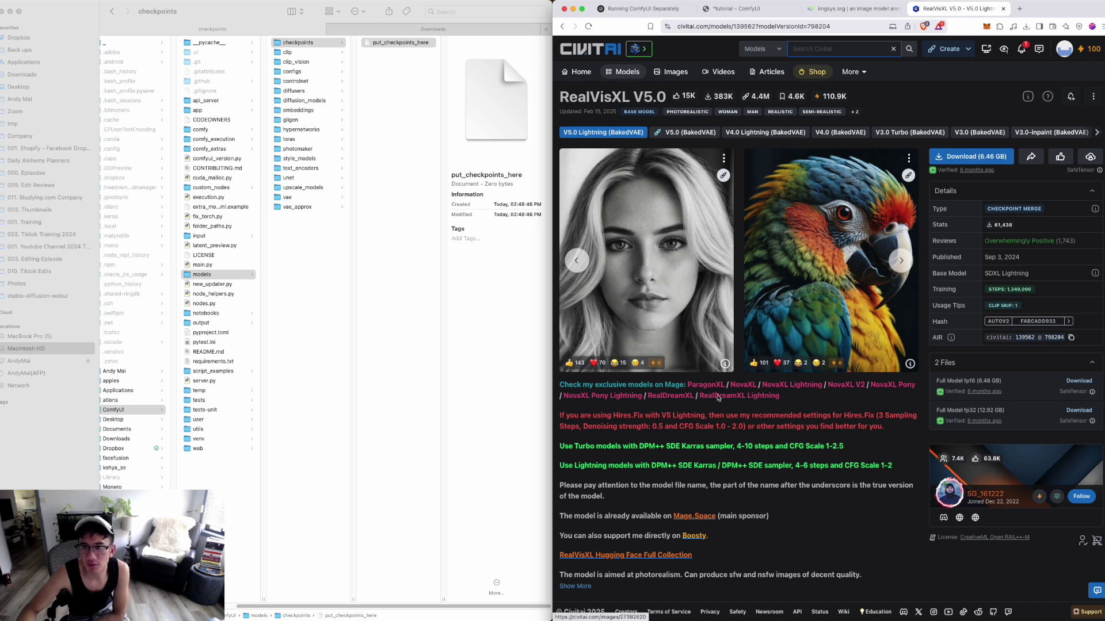
scroll(708, 413, "down", 1)
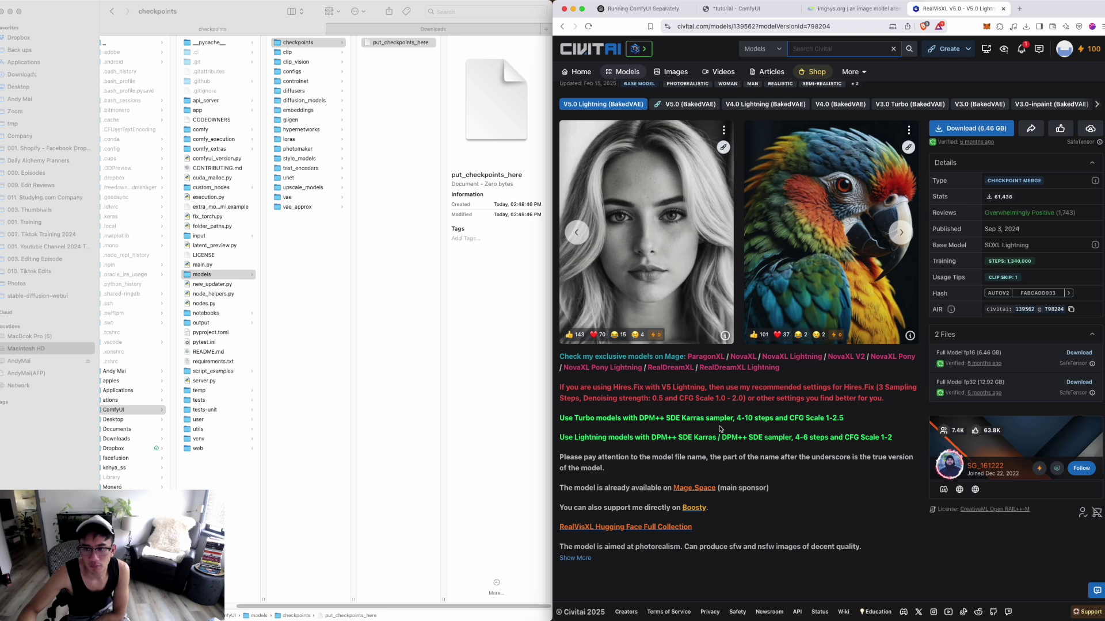
scroll(719, 429, "down", 1)
scroll(719, 429, "down", 5)
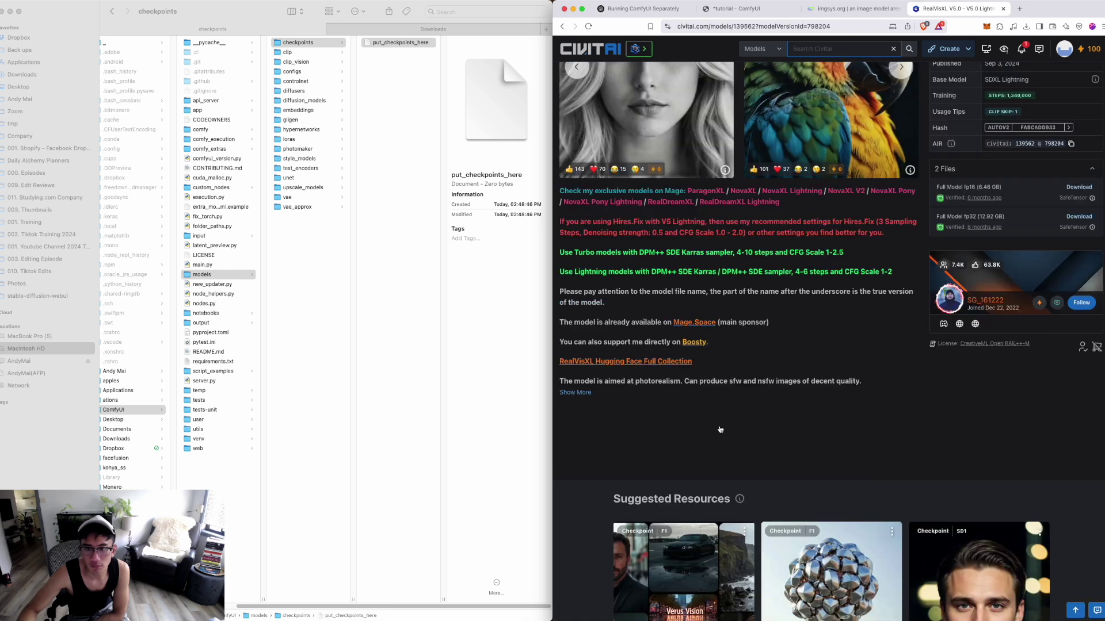
scroll(719, 428, "down", 10)
scroll(693, 403, "up", 8)
scroll(693, 402, "up", 8)
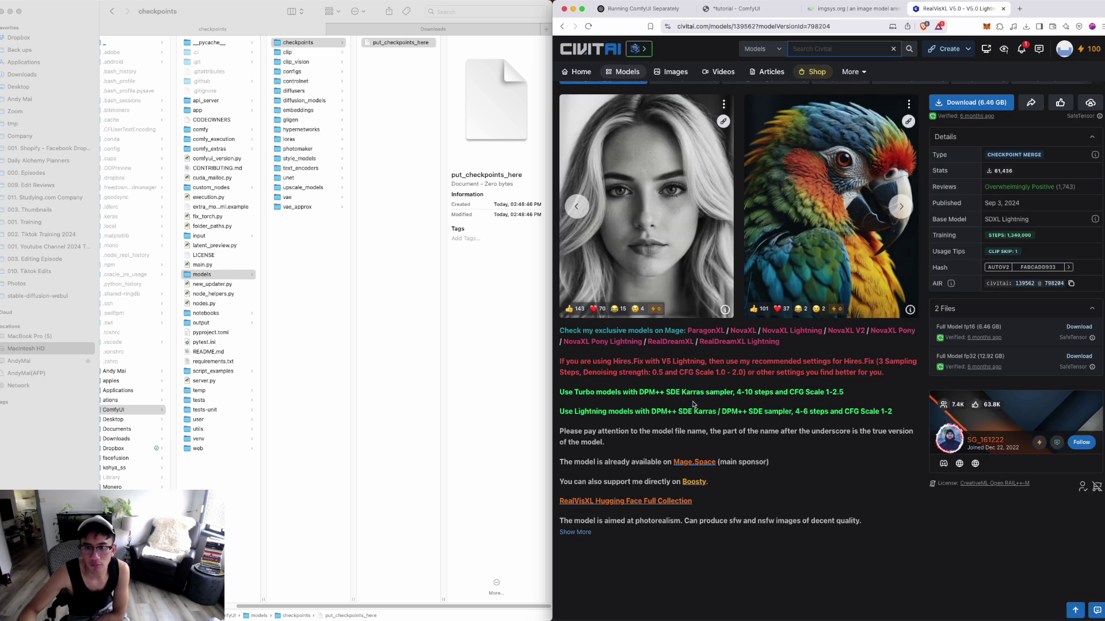
Expand the full description, read the recommended parameters and credits, then return to the top
left_click(575, 532)
scroll(616, 495, "down", 10)
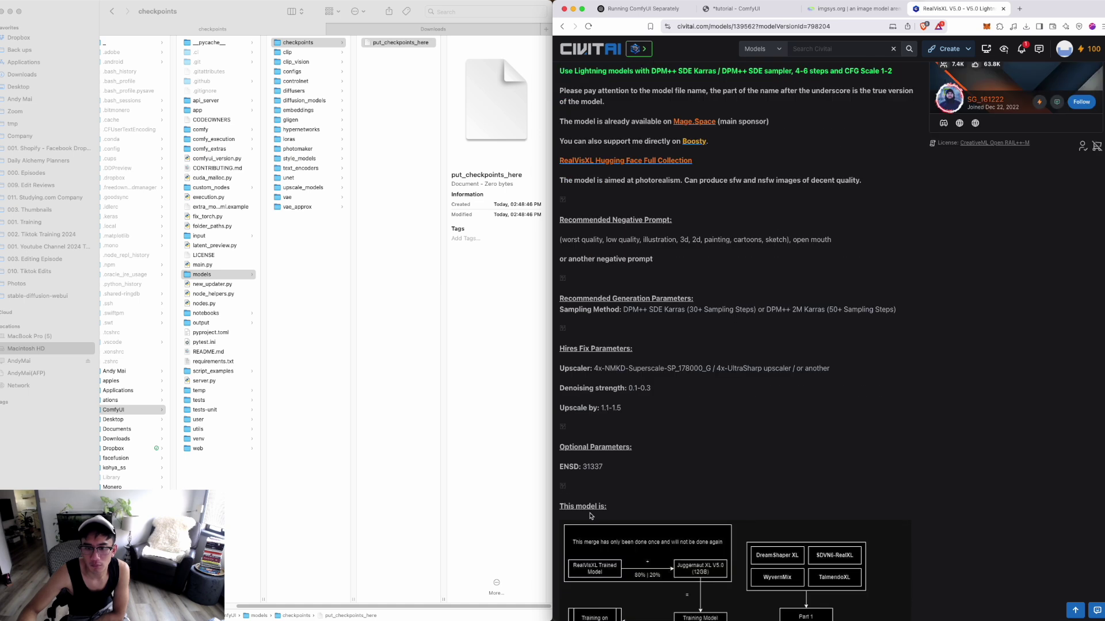
scroll(651, 428, "down", 10)
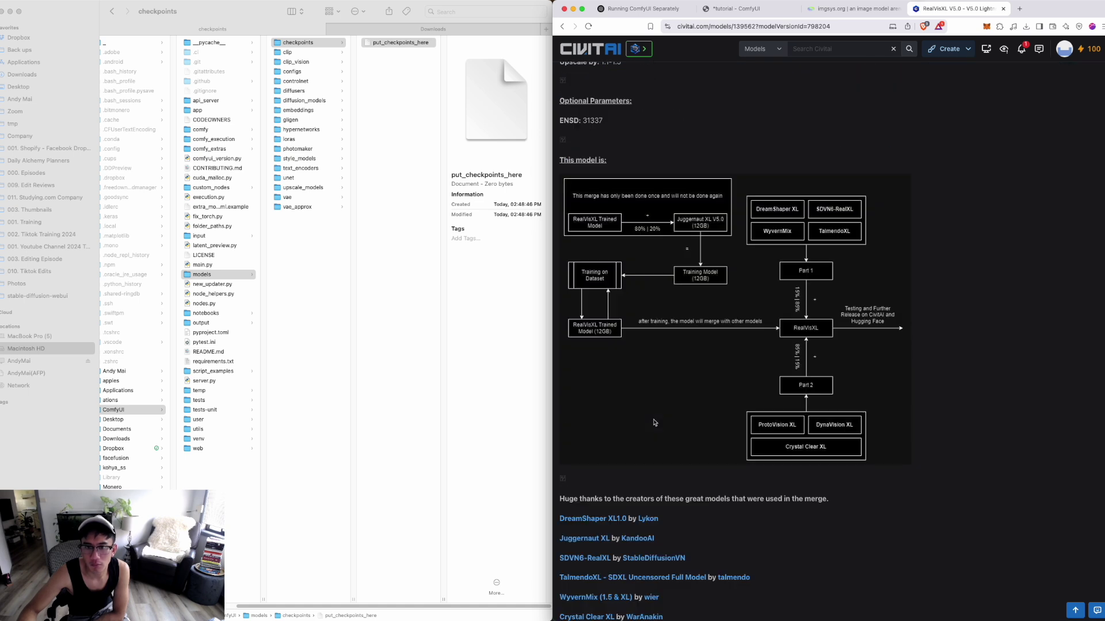
scroll(654, 423, "down", 18)
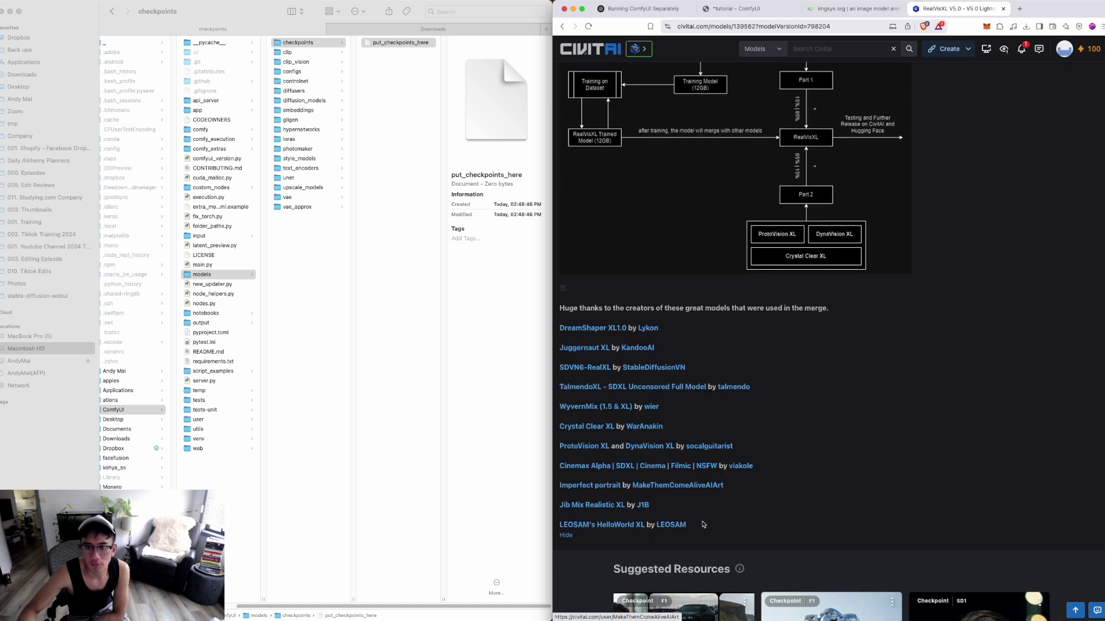
scroll(743, 533, "down", 13)
scroll(744, 532, "up", 10)
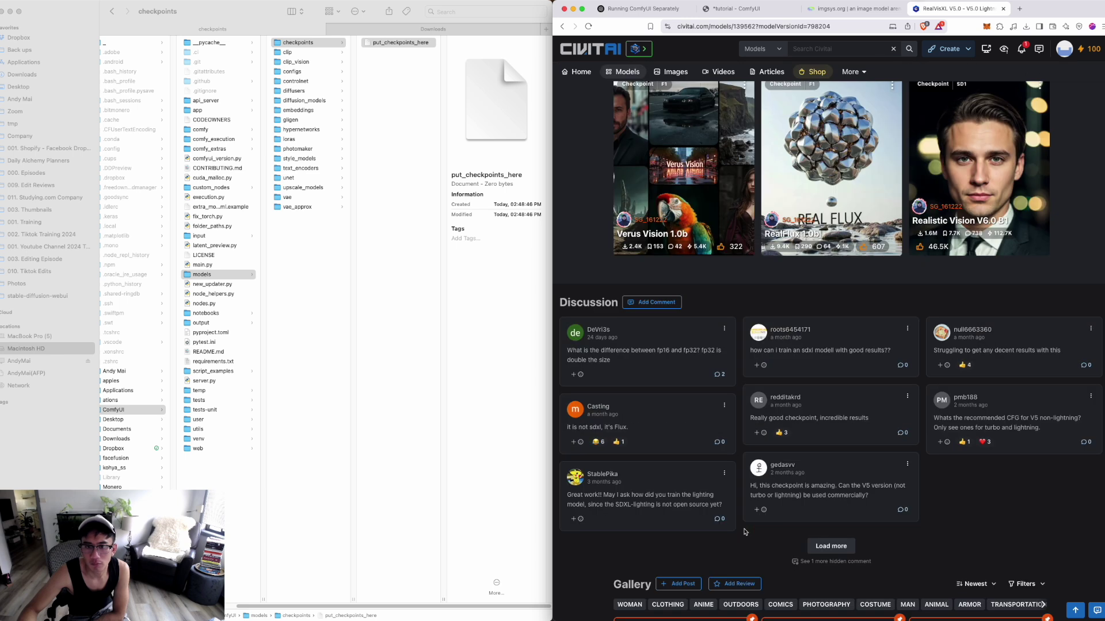
scroll(744, 532, "up", 20)
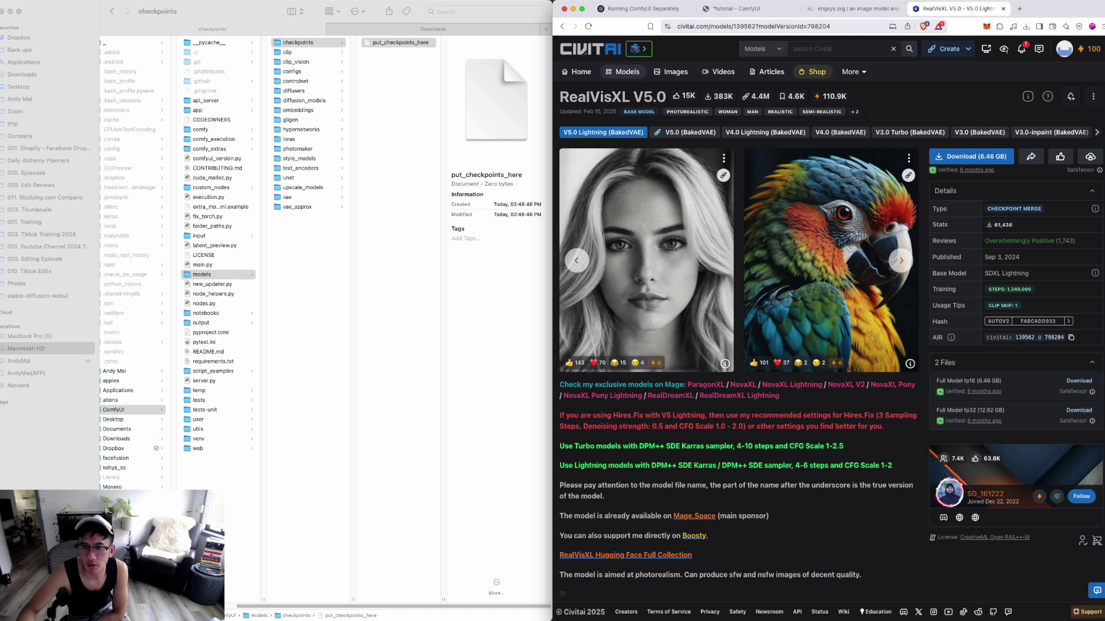
Capture the whole Civitai model page with GoFullPage and download it as a PNG
left_click(1025, 27)
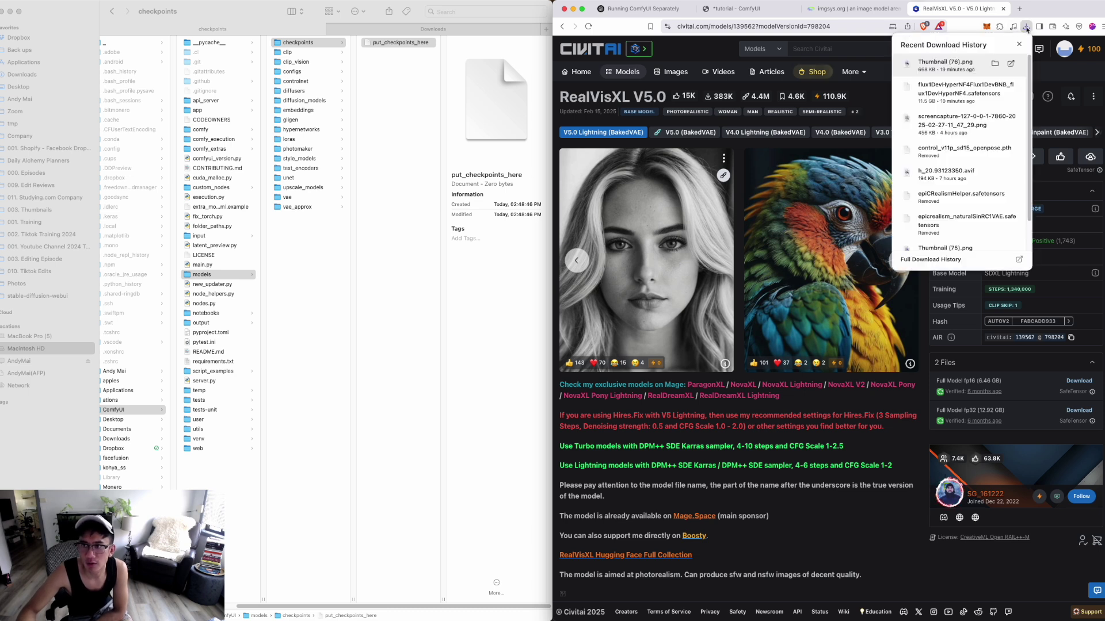
left_click(998, 28)
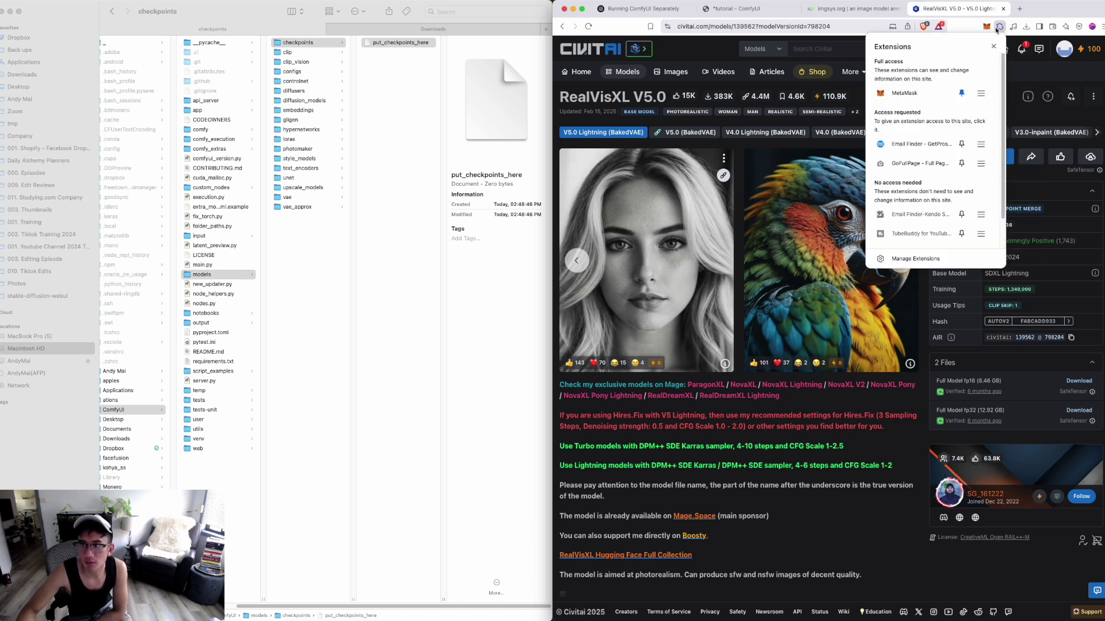
left_click(906, 163)
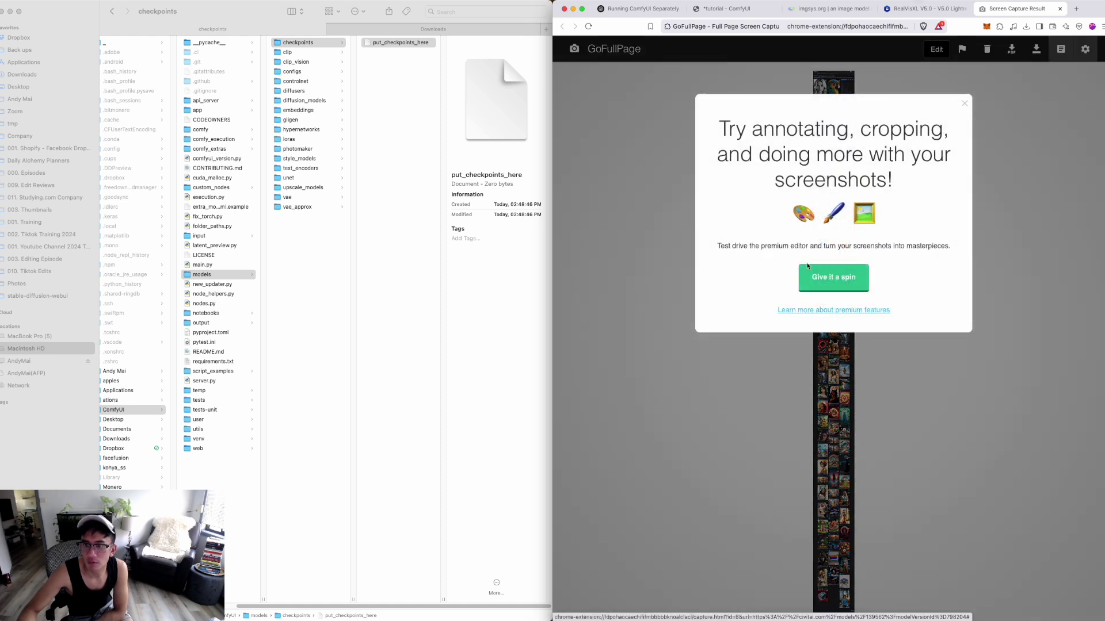
left_click(962, 106)
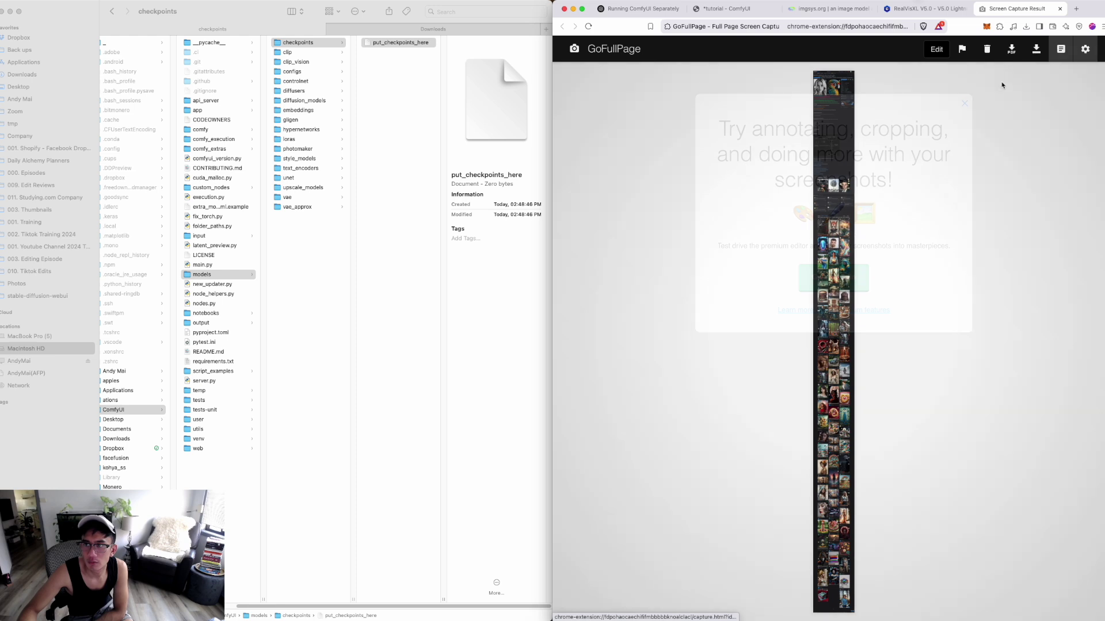
left_click(1034, 50)
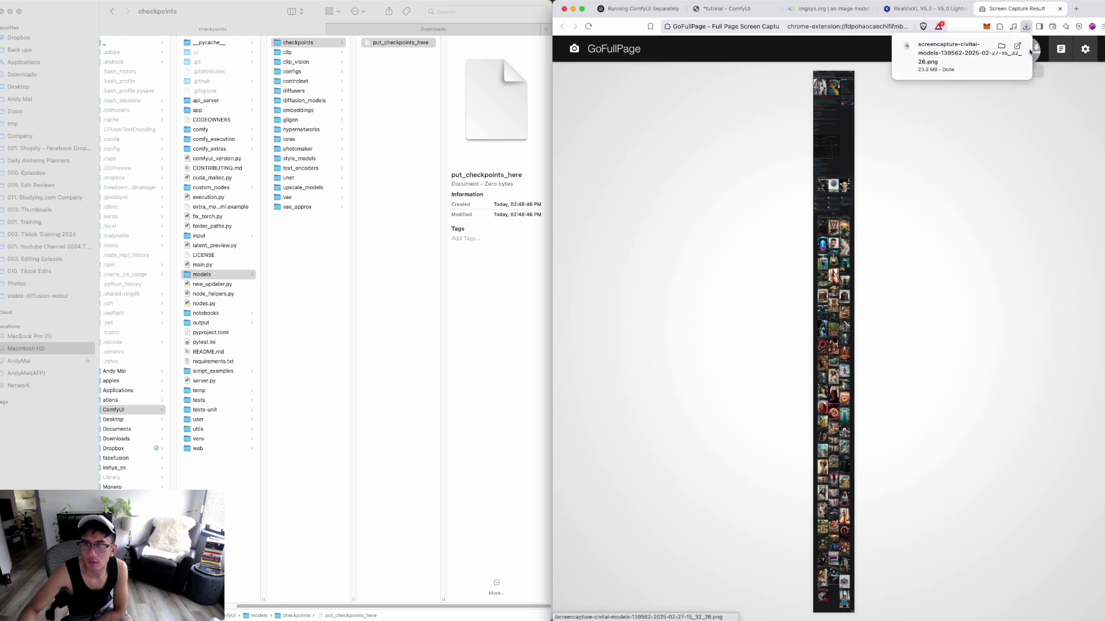
Reveal the downloaded screencapture PNG in Downloads and preview it in Quick Look
left_click(1000, 50)
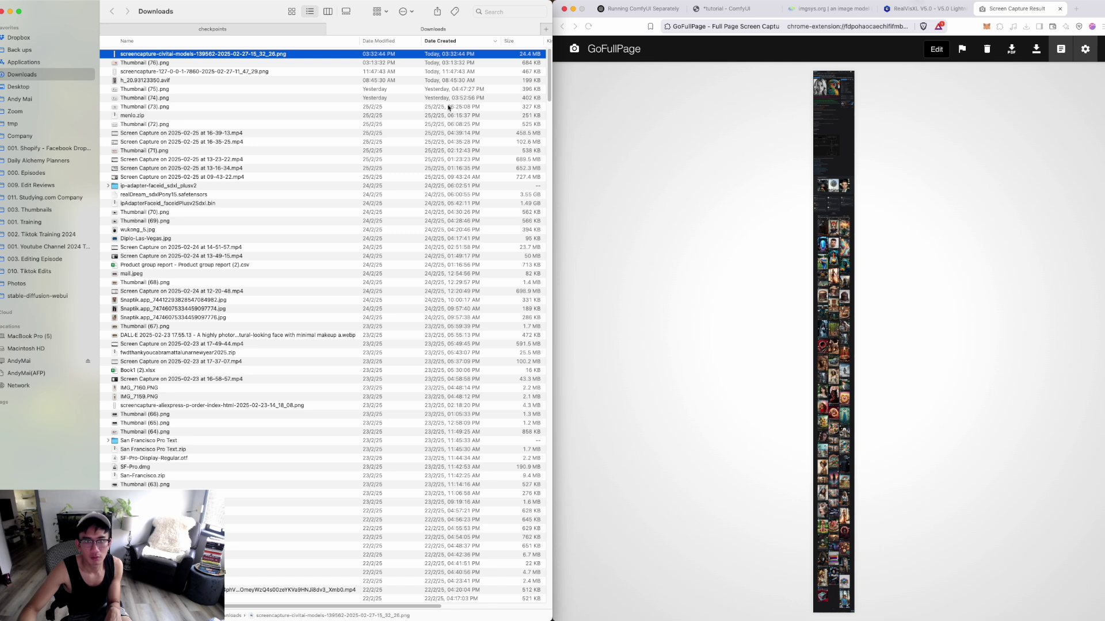
key("Down")
key("Up")
key("space")
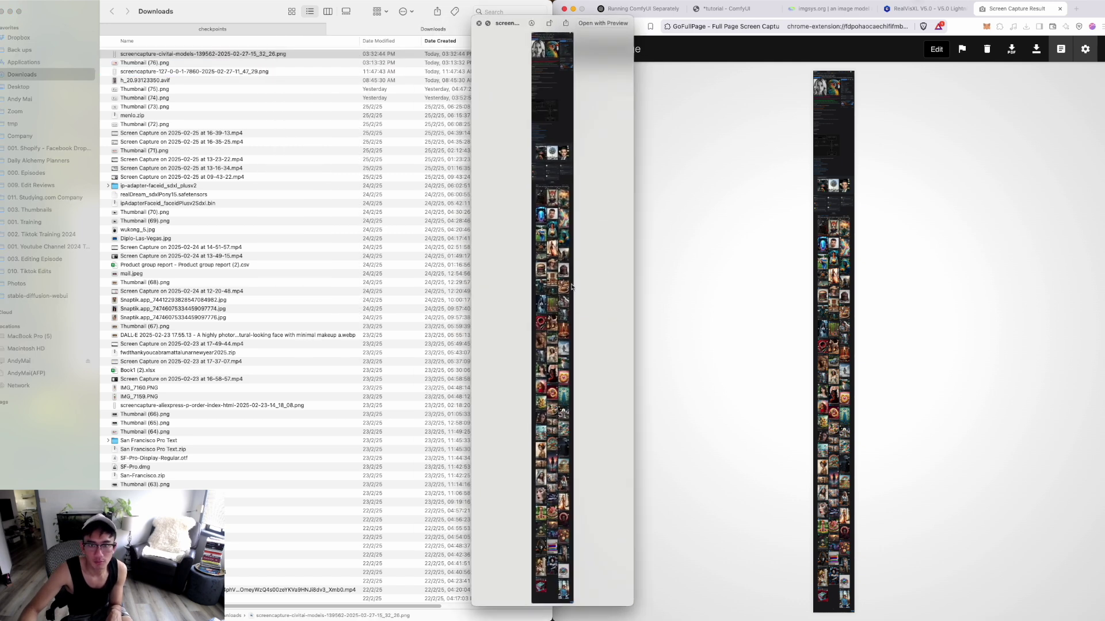
Crop the screenshot in Markup to keep only the top section of the model page
left_click_drag(571, 154, 557, 201)
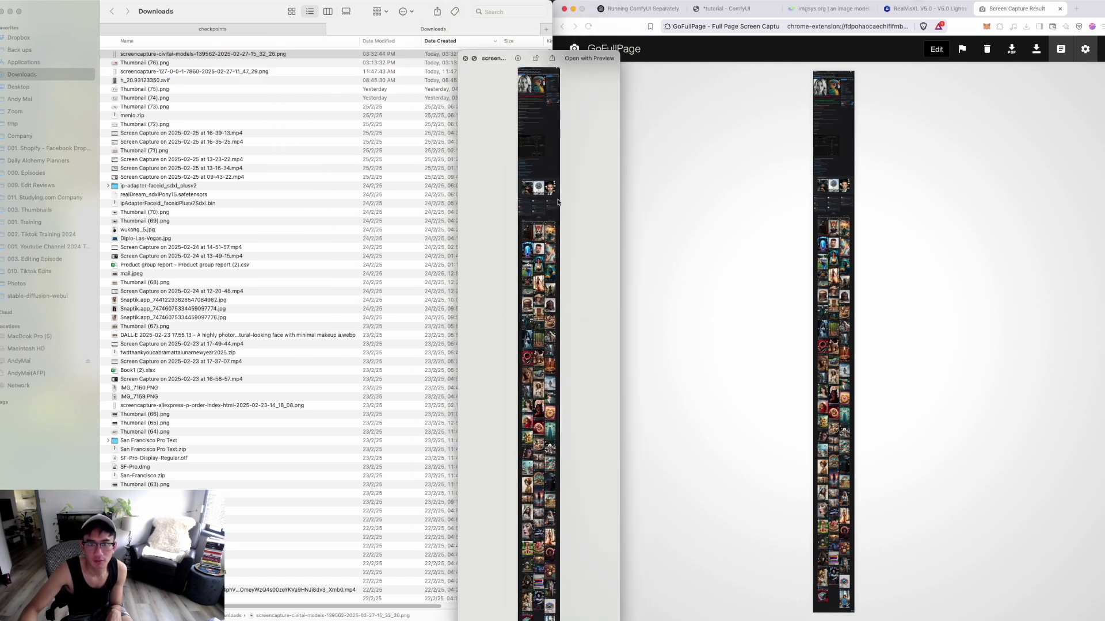
left_click(519, 58)
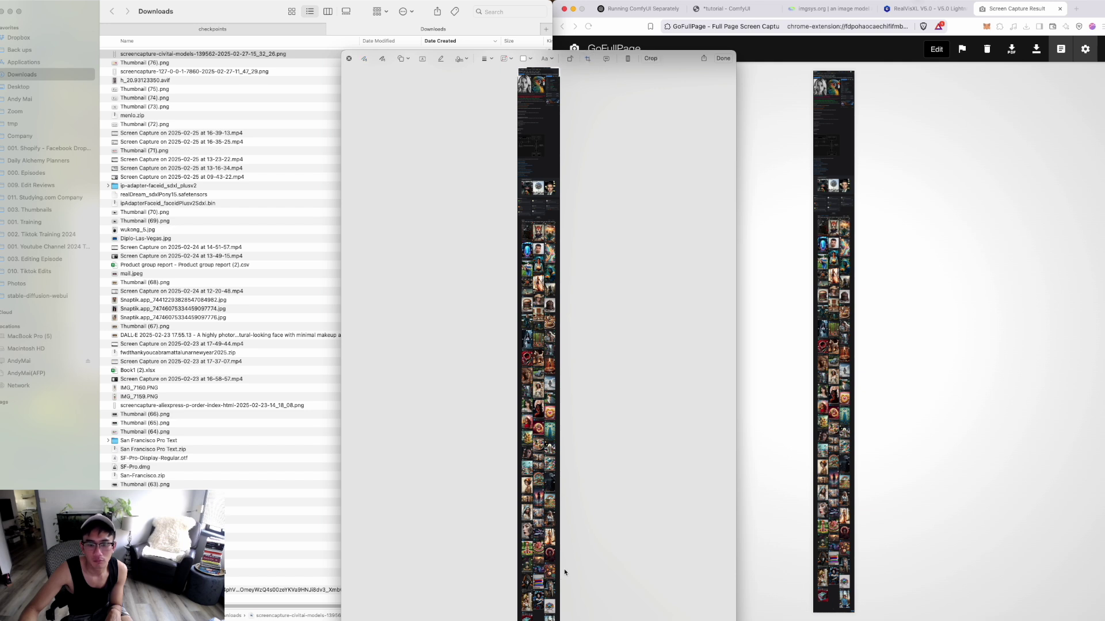
left_click_drag(672, 58, 679, 14)
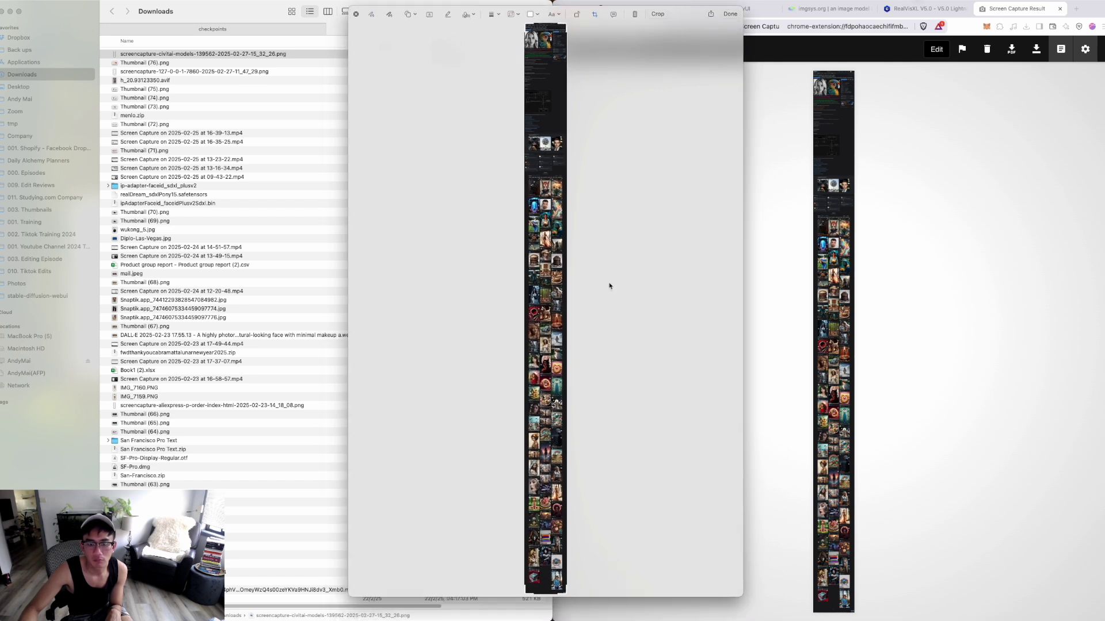
left_click_drag(563, 587, 633, 173)
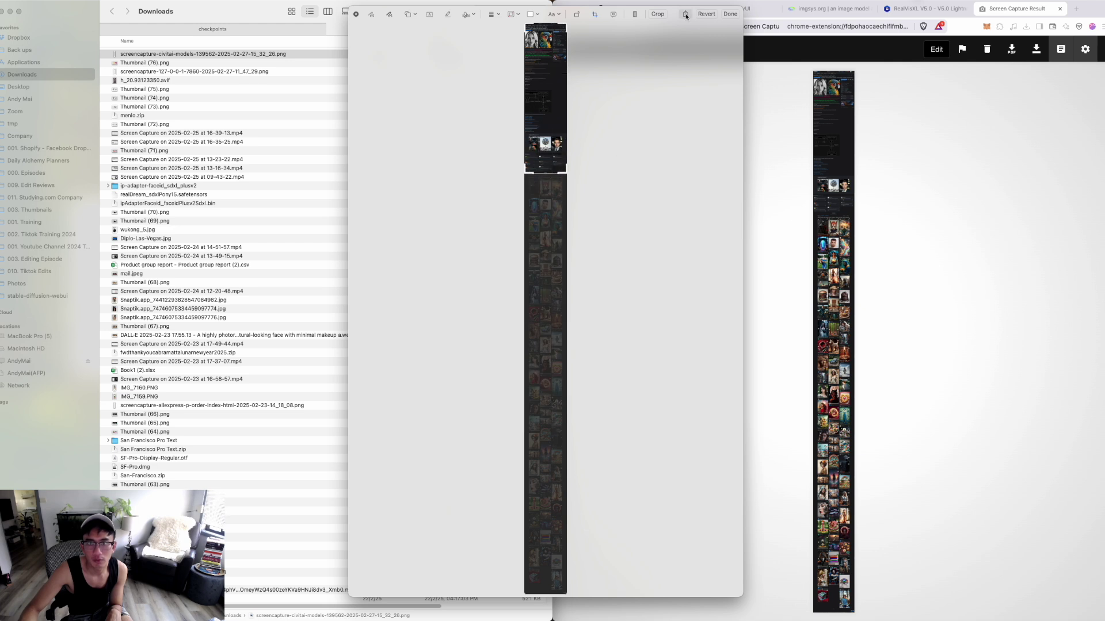
left_click(729, 20)
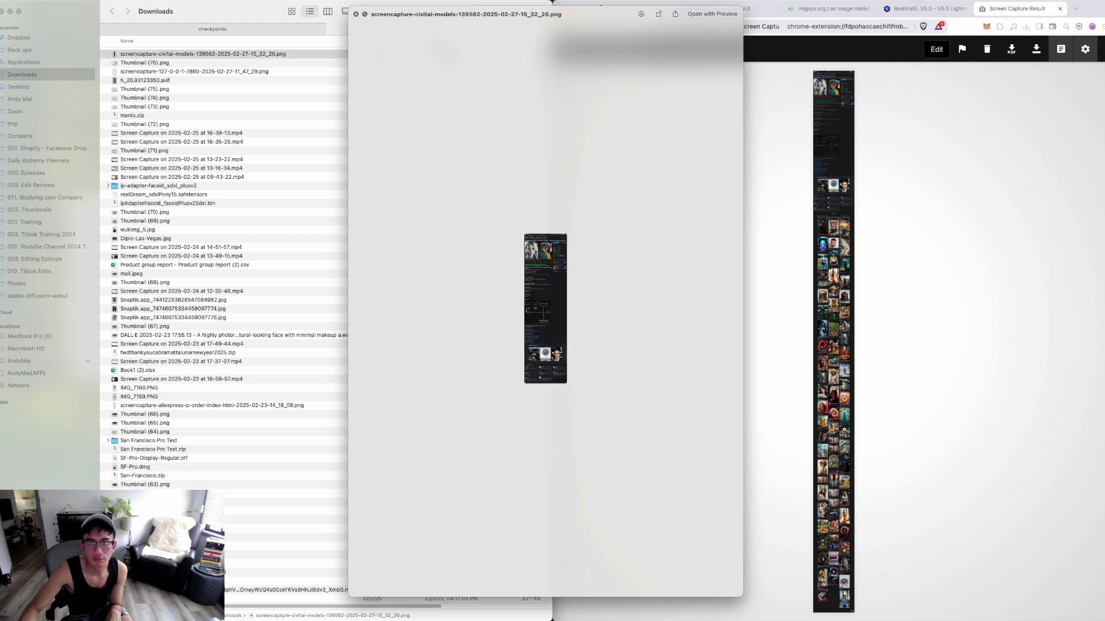
Attach the cropped screenshot in ChatGPT and ask 'can this run on my macbook m1'
left_click(354, 14)
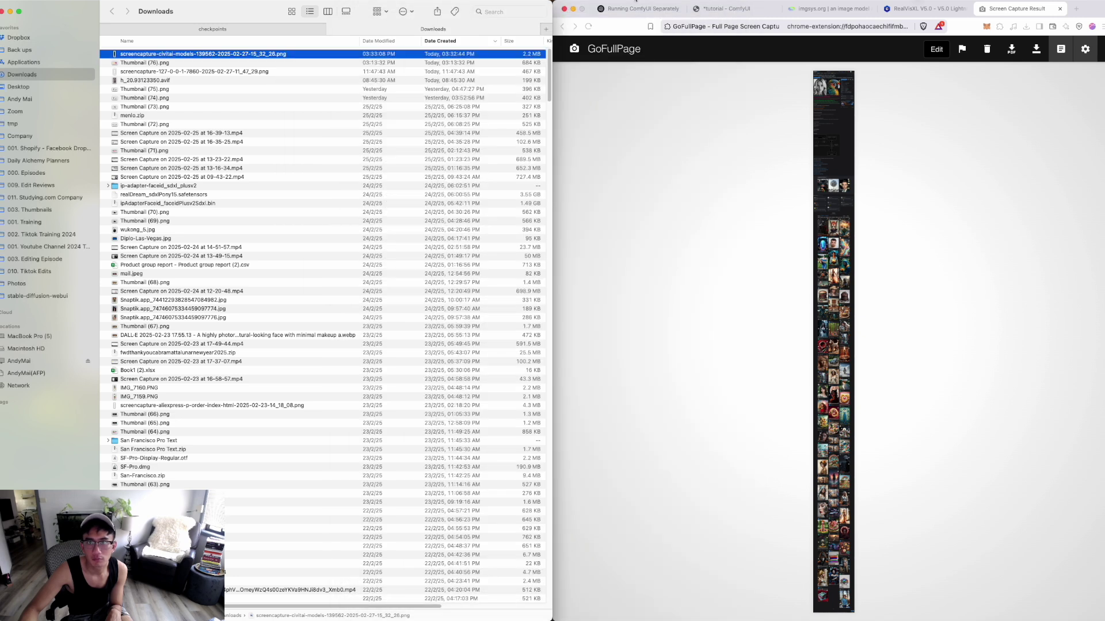
key("super+Tab")
key("super+1")
left_click_drag(199, 56, 820, 420)
type("can this")
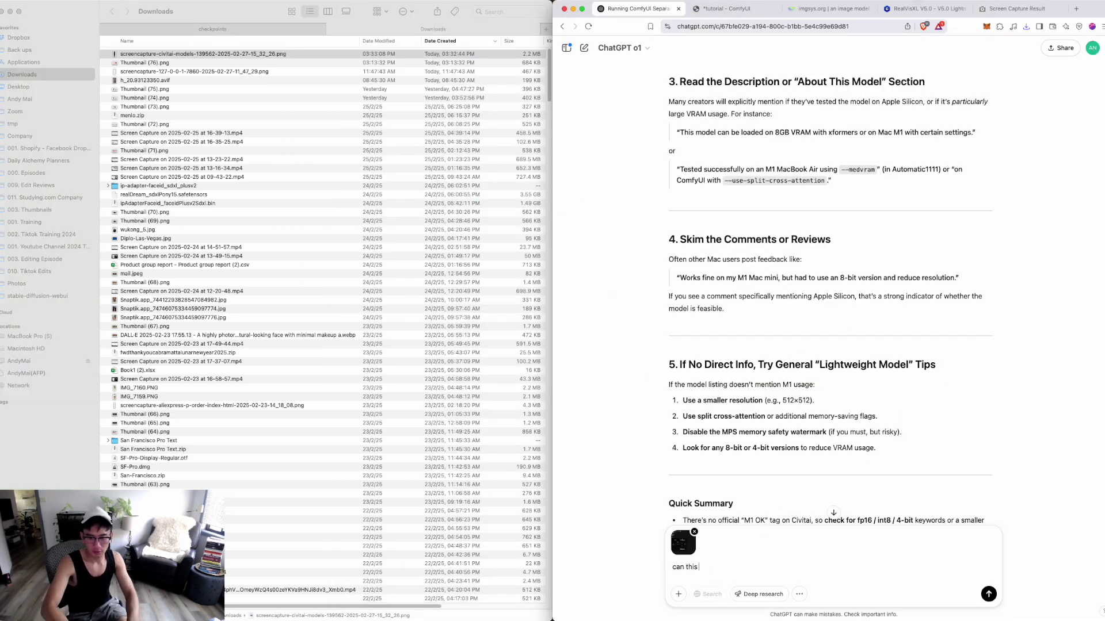
type(" run on my macbo")
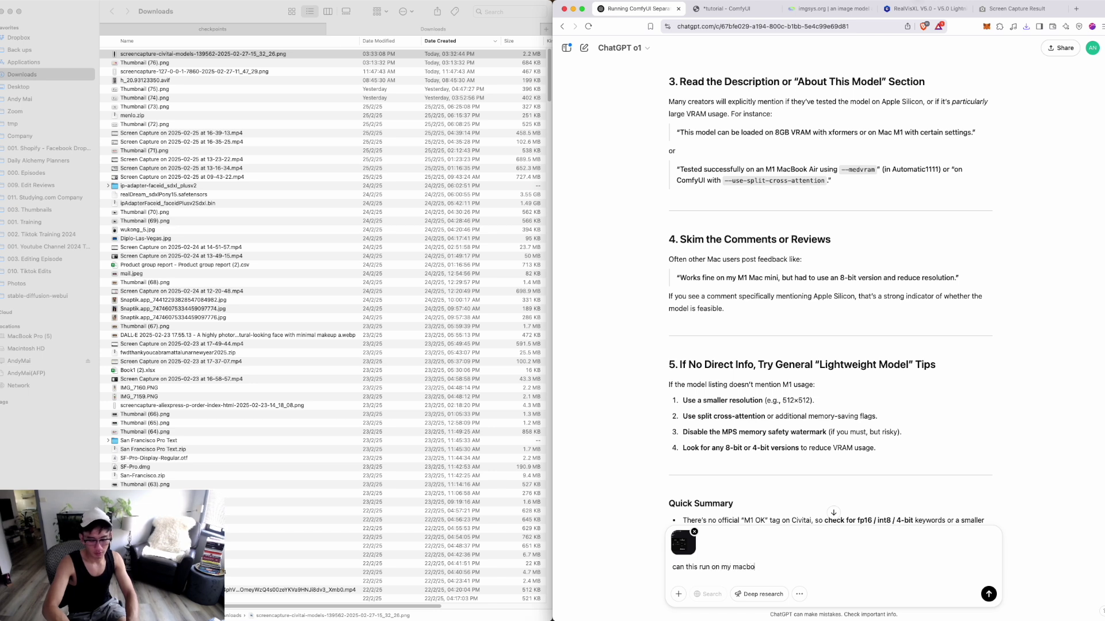
type("ok m1 without issues?")
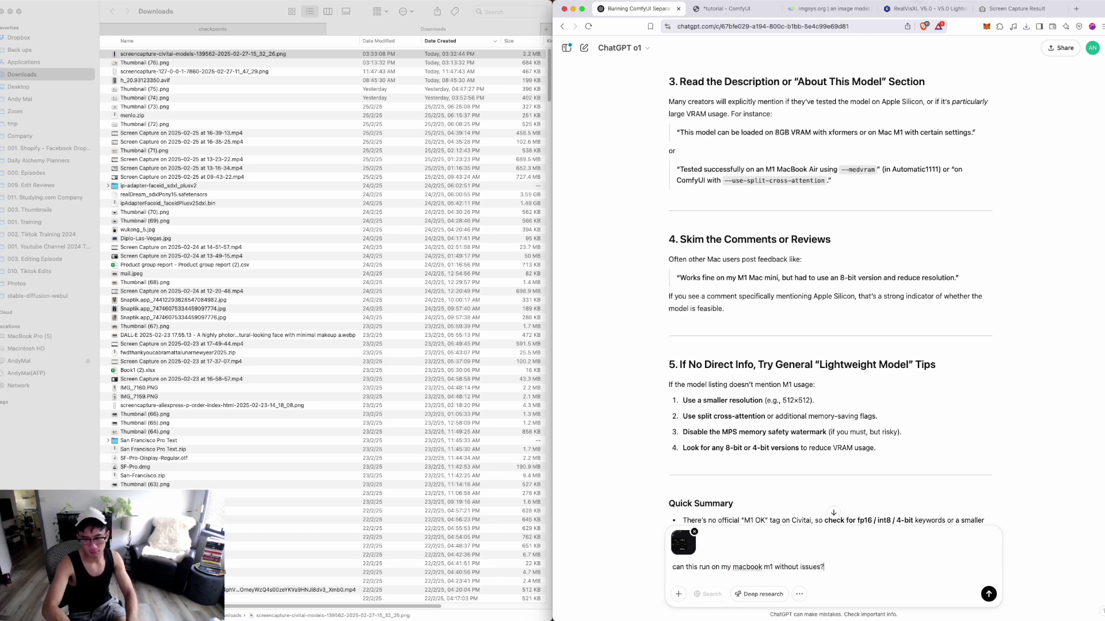
key("Return")
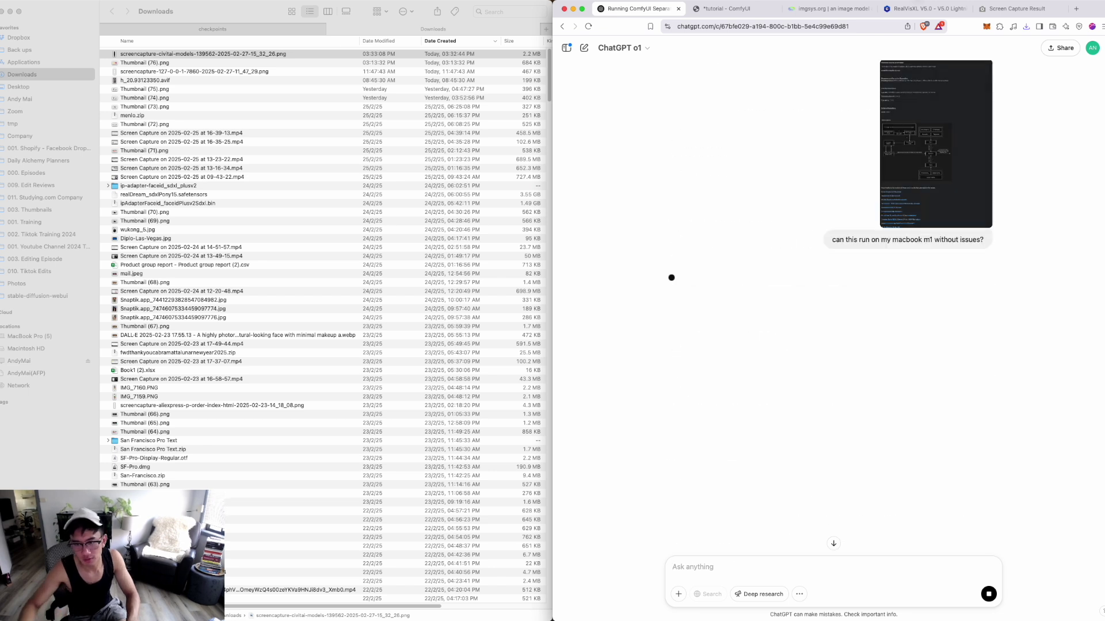
Review the answer: RealVisXL V5 runs on M1, ideally with 16 GB and memory-saving flags
scroll(915, 367, "up", 4)
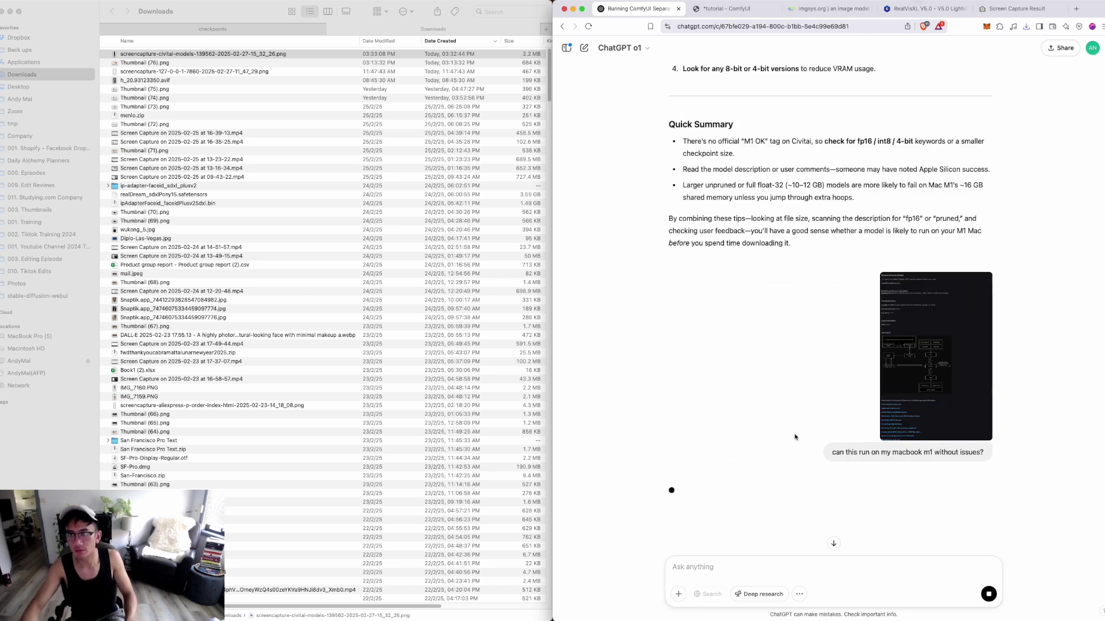
left_click(915, 367)
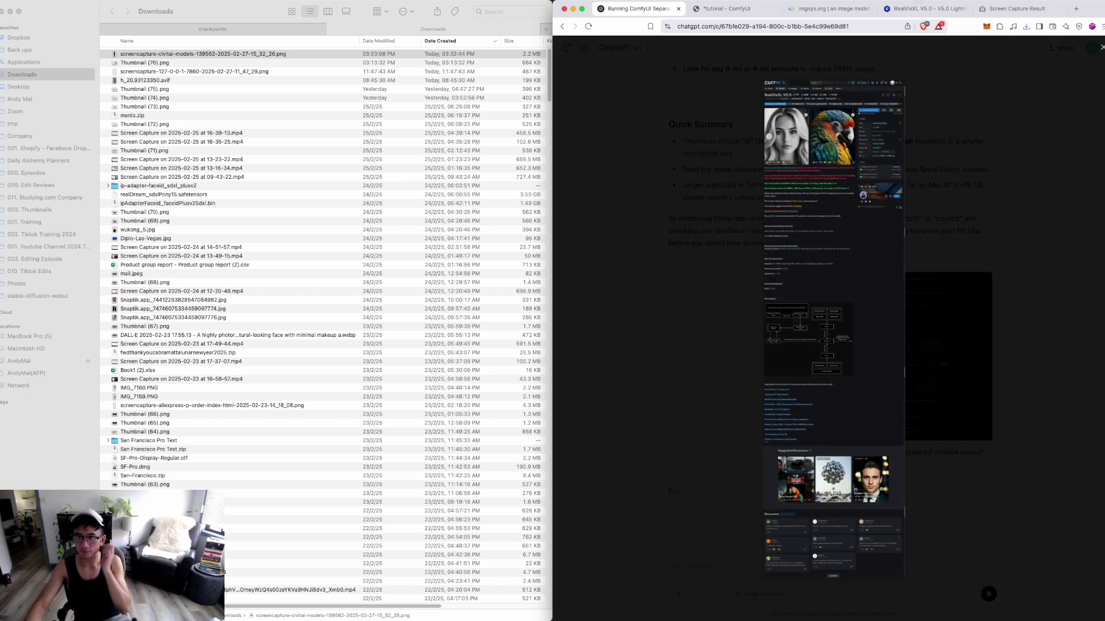
left_click(1072, 346)
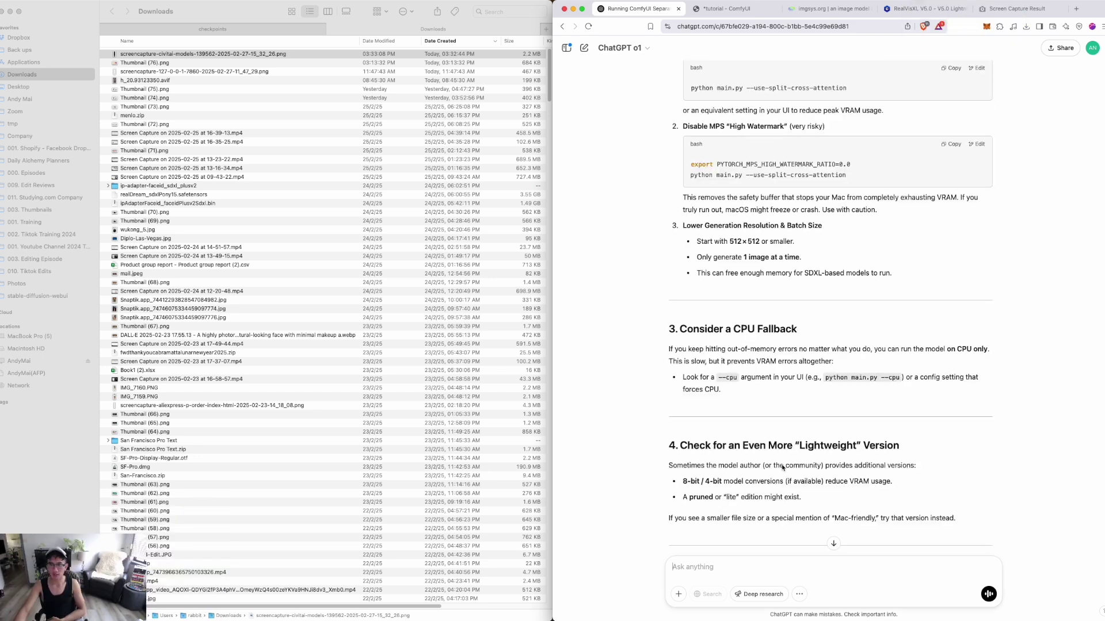
scroll(768, 445, "down", 5)
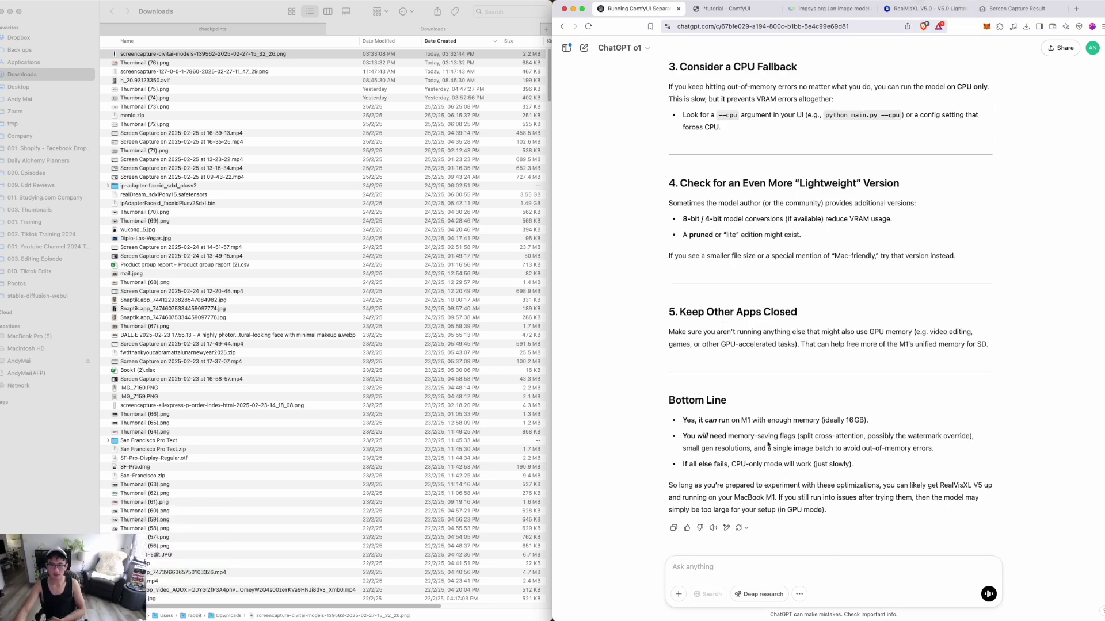
Download the RealVisXL V5.0 Lightning model from Civitai and confirm the download finished
left_click(918, 9)
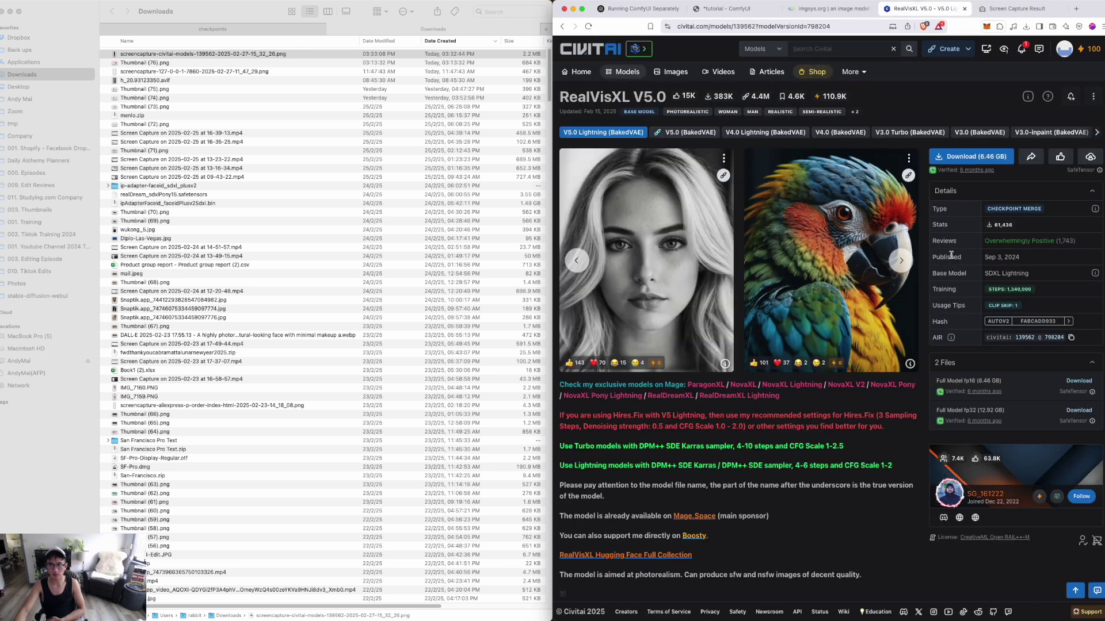
left_click(994, 160)
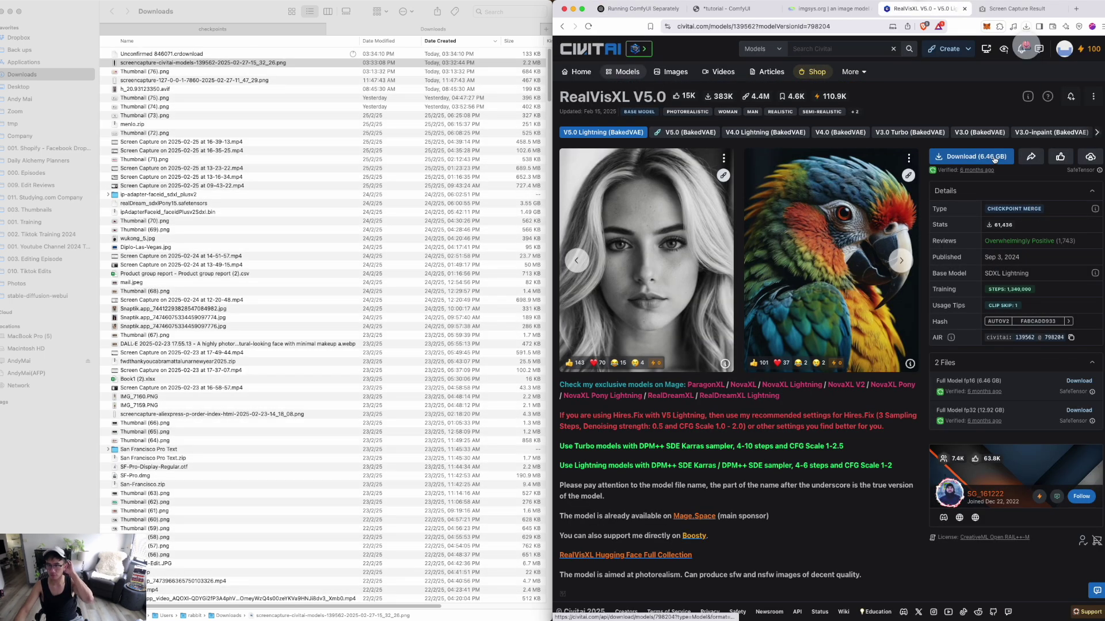
left_click(1026, 27)
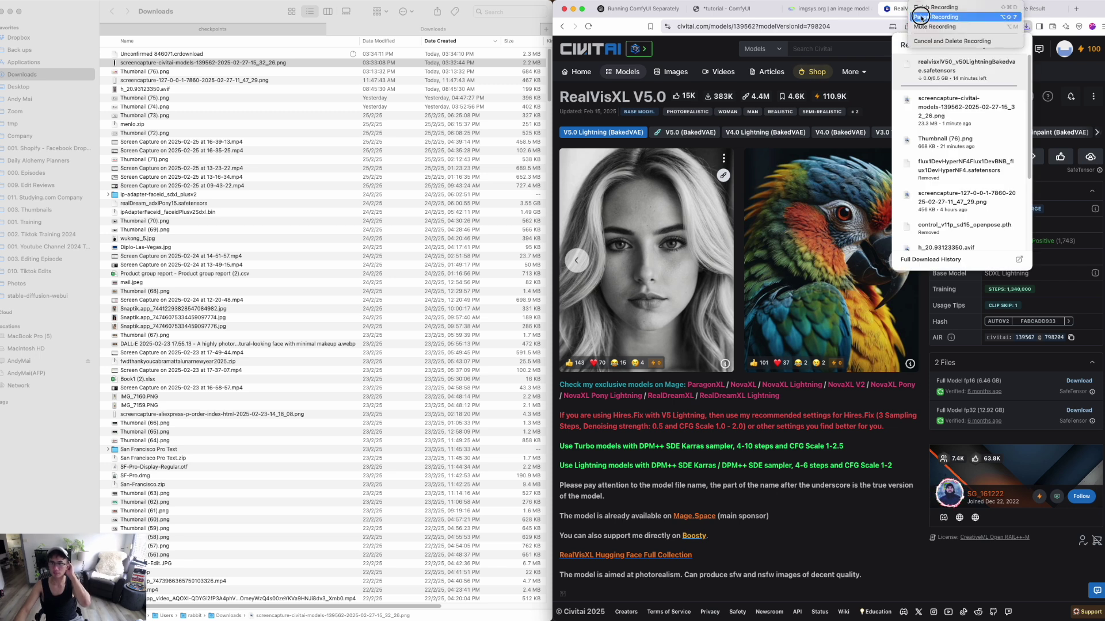
left_click(1062, 8)
left_click(1026, 27)
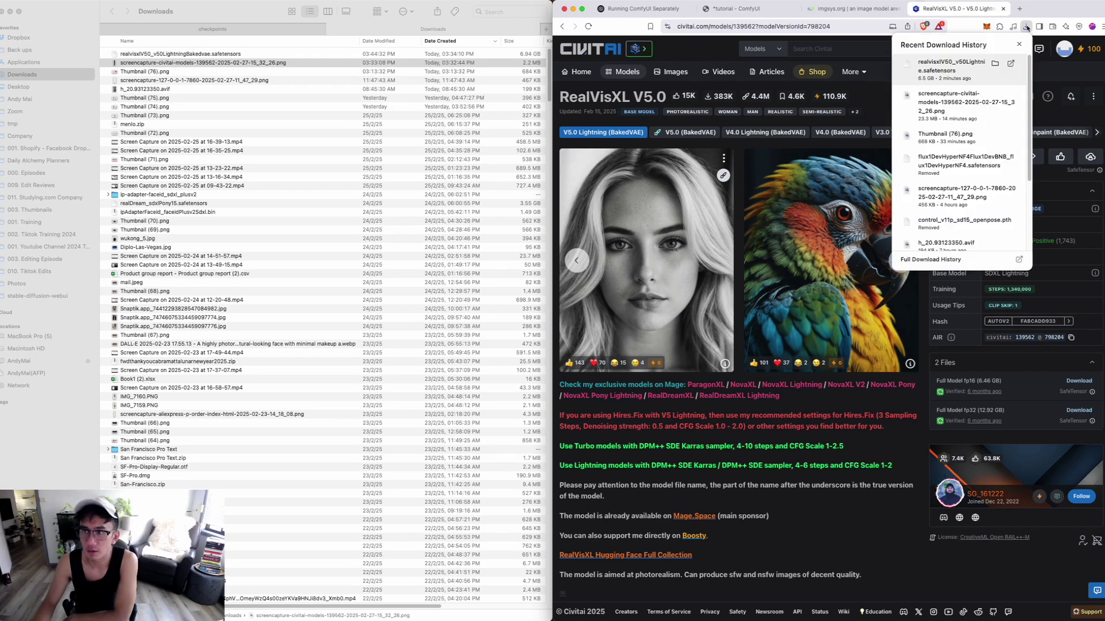
Move realvisxlV50_v50LightningBakedvae.safetensors from Downloads into ComfyUI/models/checkpoints
left_click(381, 64)
left_click(296, 54)
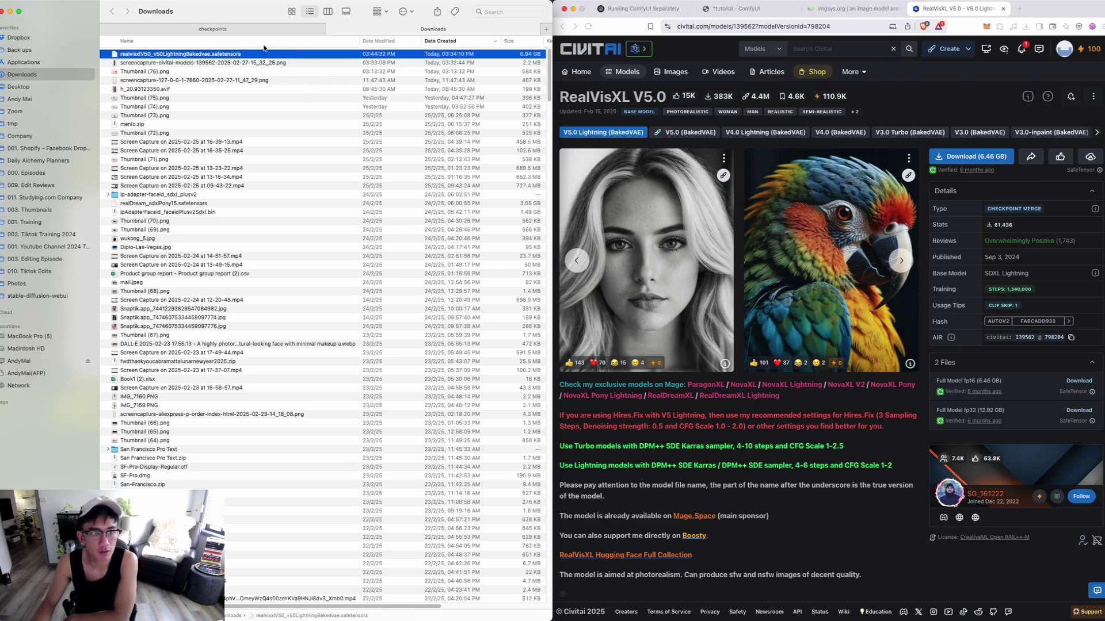
left_click_drag(264, 49, 403, 53)
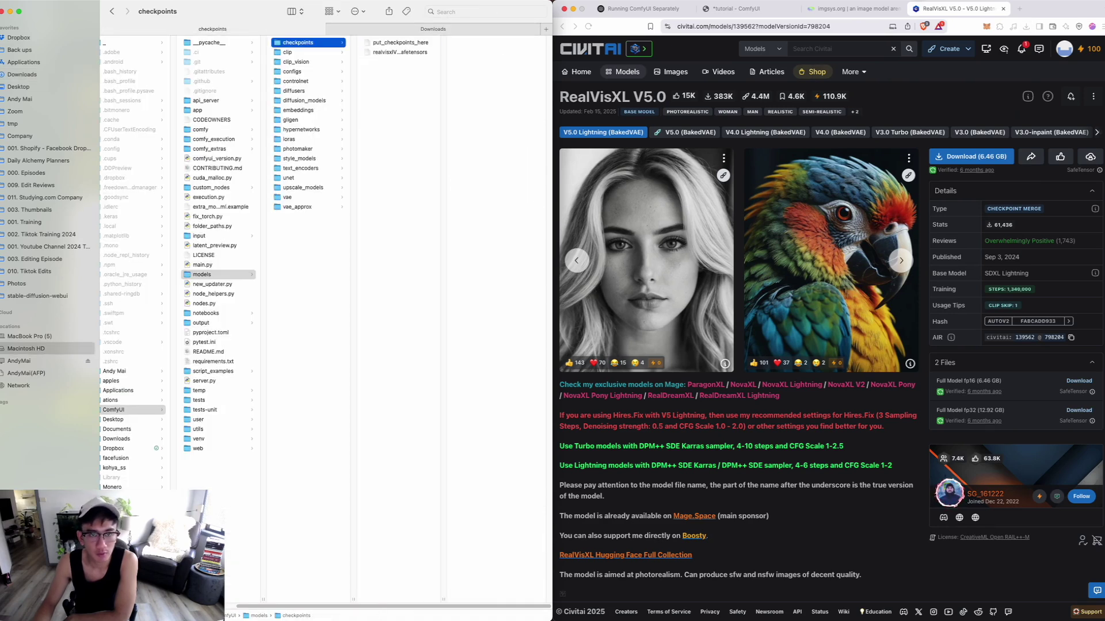
left_click(617, 609)
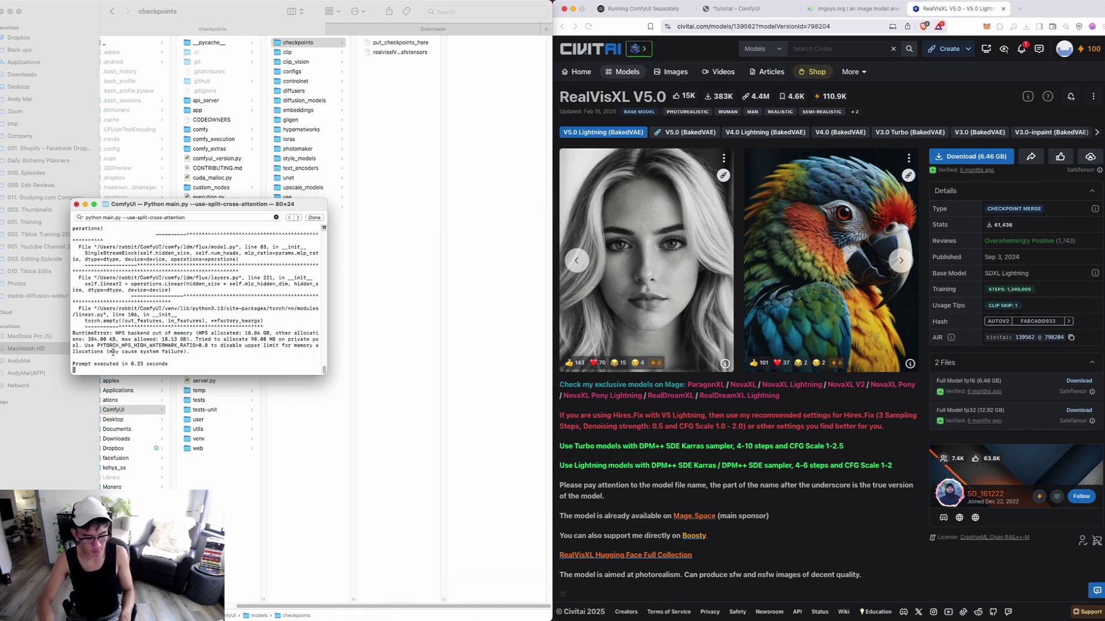
Stop the ComfyUI server with Ctrl+C and relaunch it as plain python main.py
key("ctrl+c")
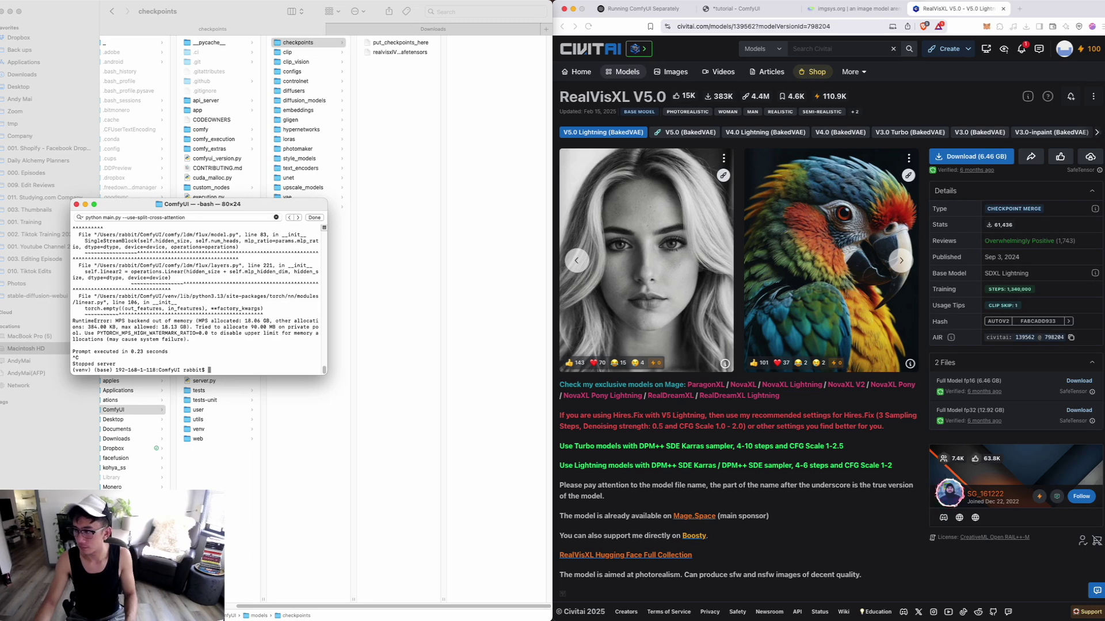
key("super+Tab")
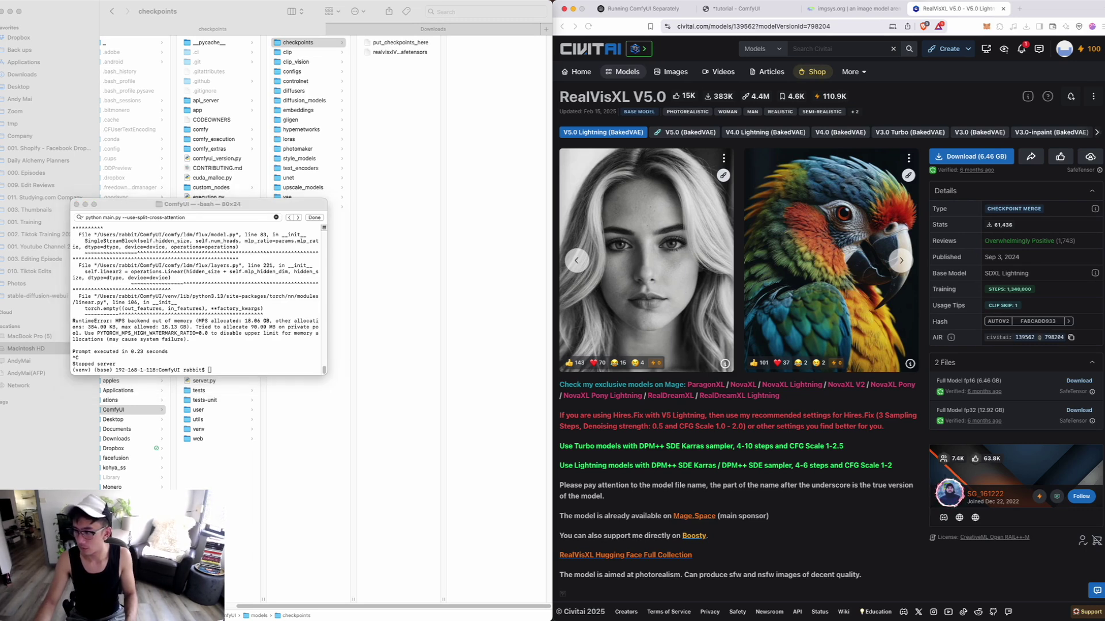
left_click(163, 352)
key("Up")
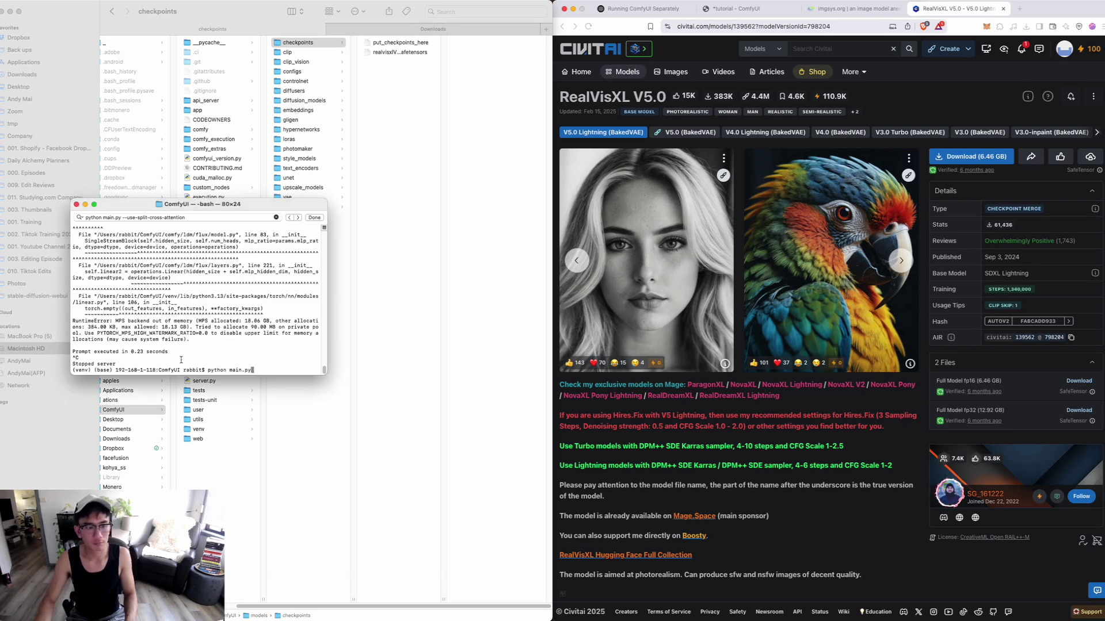
key("Return")
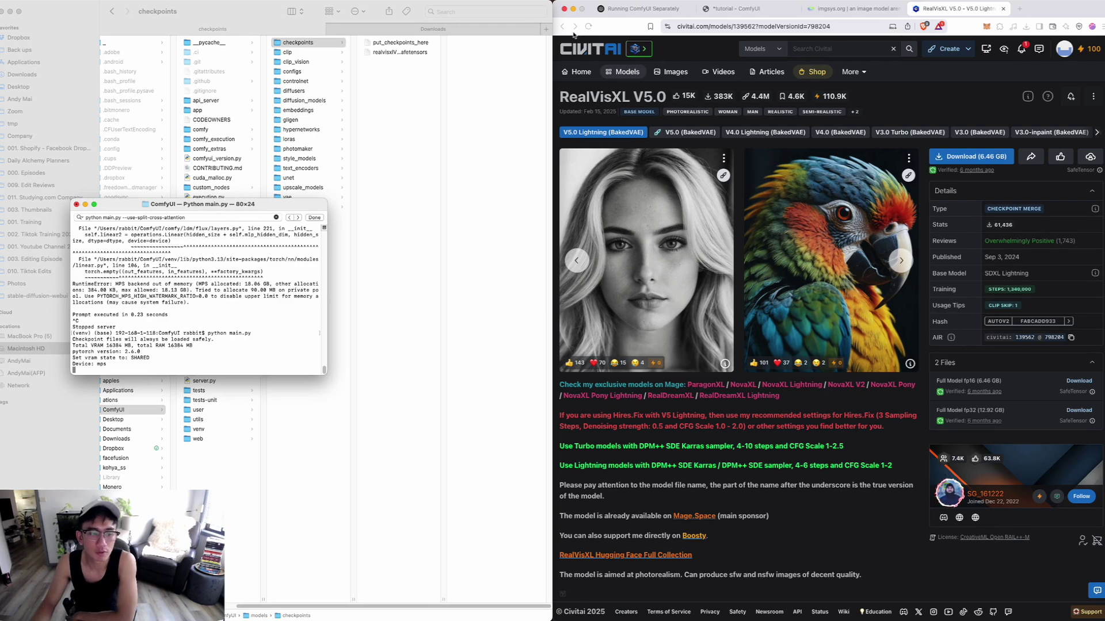
Reload the disconnected ComfyUI tutorial workflow page
left_click(788, 10)
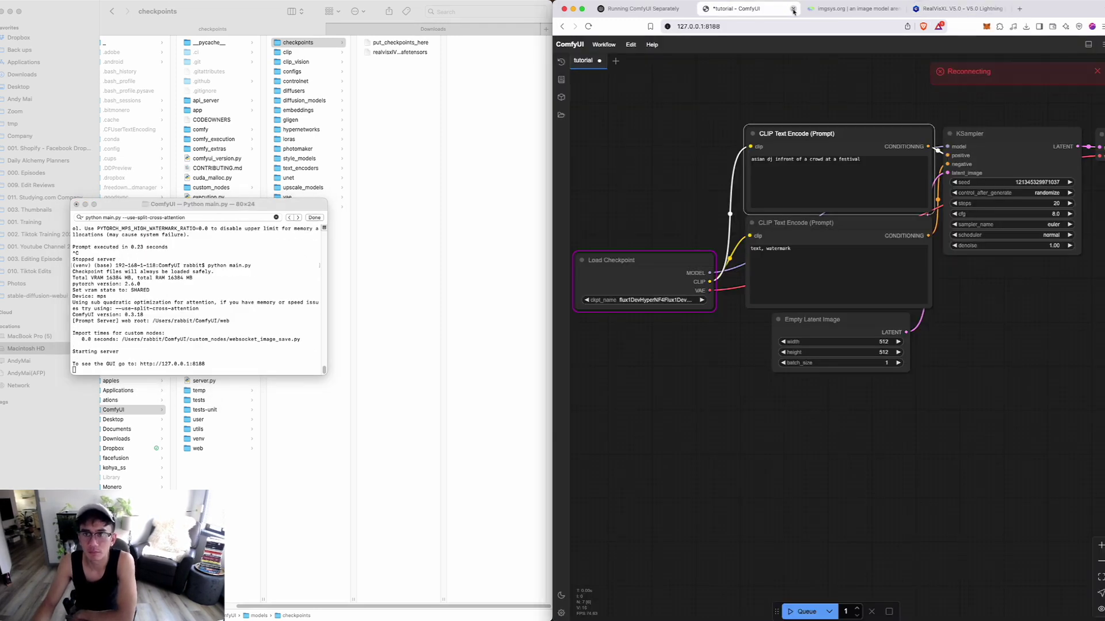
left_click(793, 10)
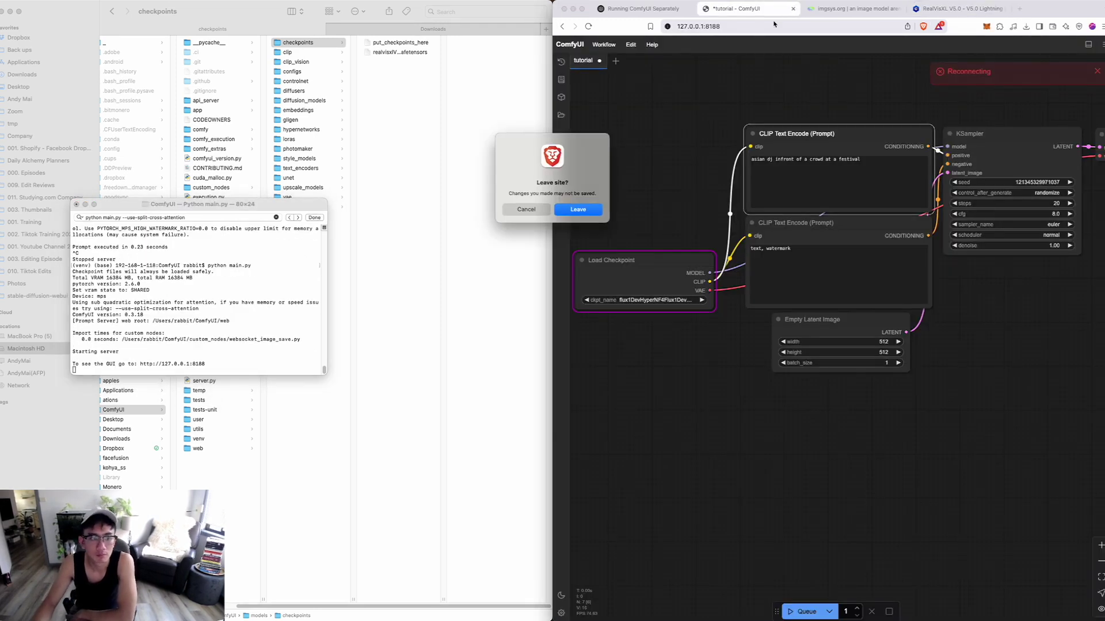
left_click(522, 208)
left_click(588, 26)
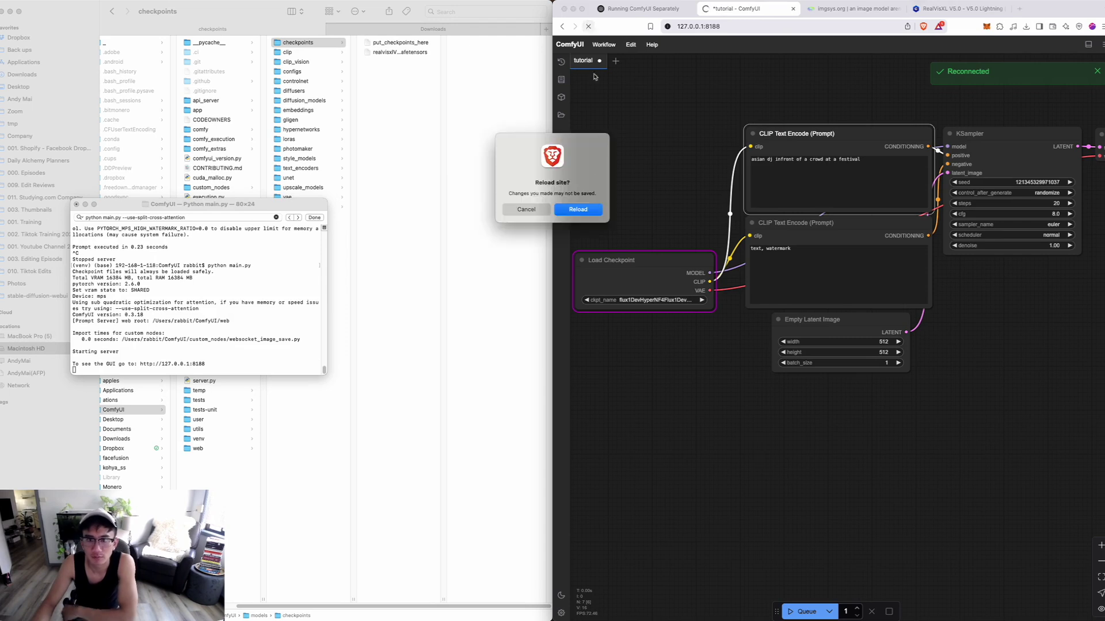
left_click(578, 209)
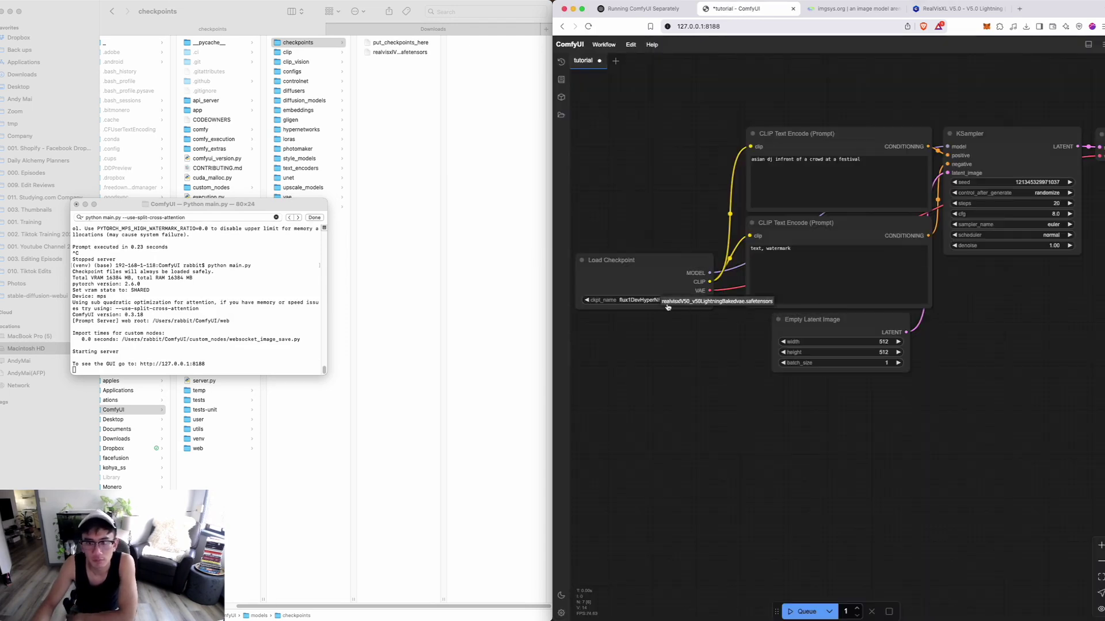
Set Load Checkpoint to realvisxlV50_v50Lightning and queue the DJ prompt render
left_click(671, 303)
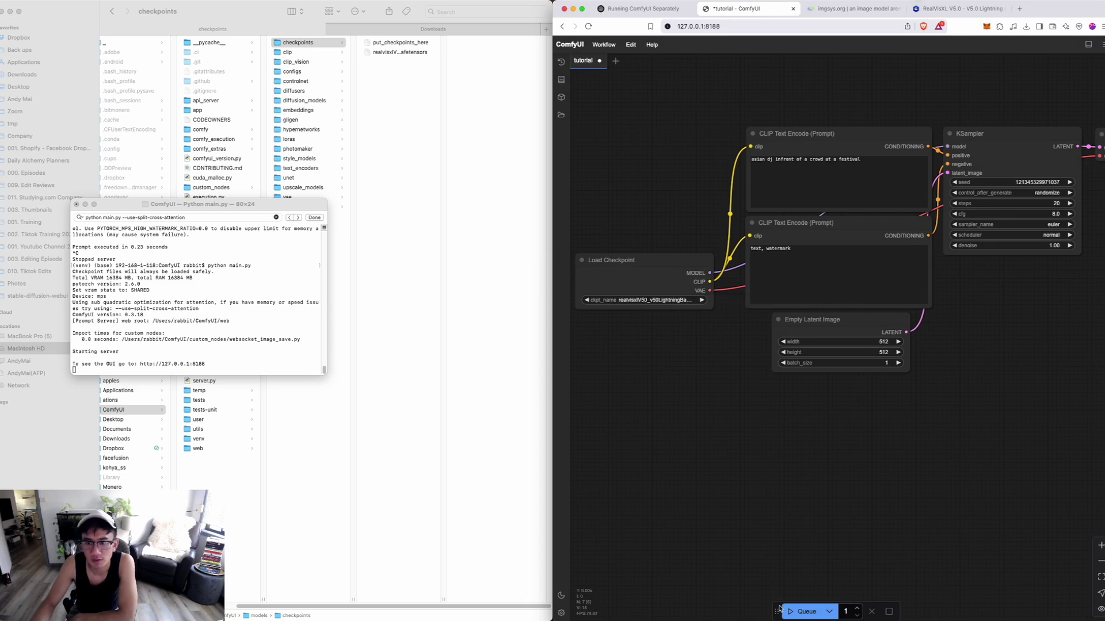
left_click(802, 612)
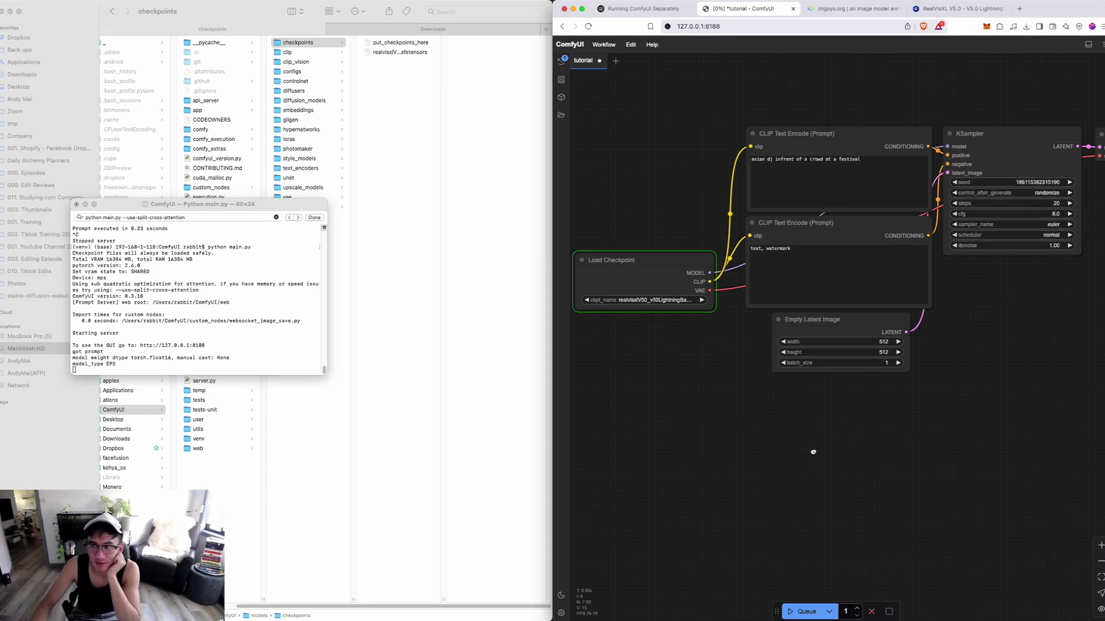
scroll(813, 453, "right", 3)
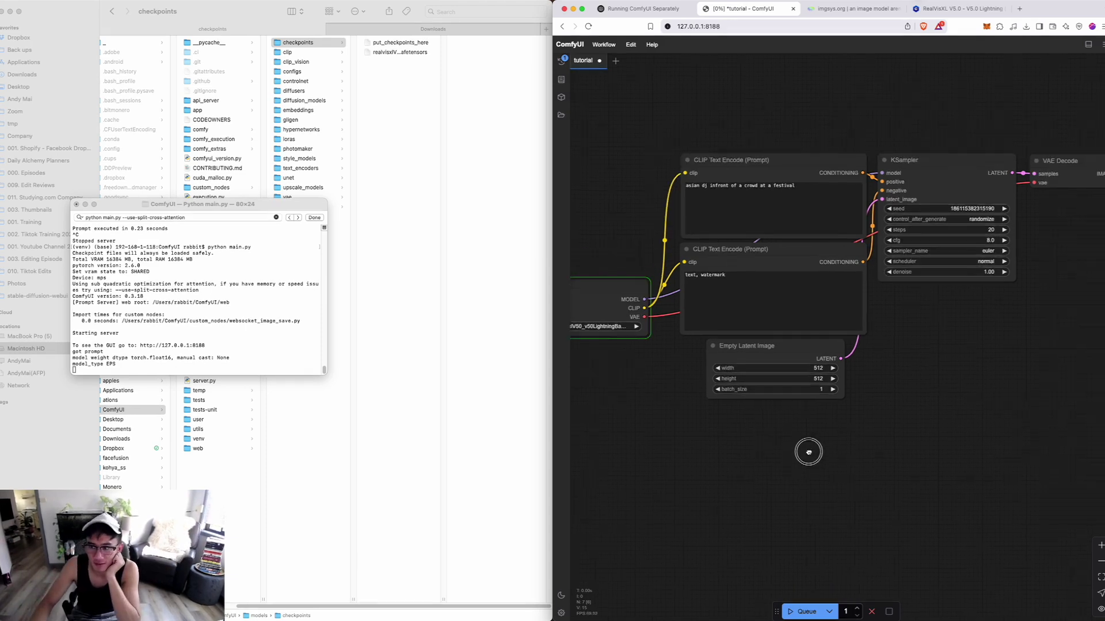
left_click(1100, 563)
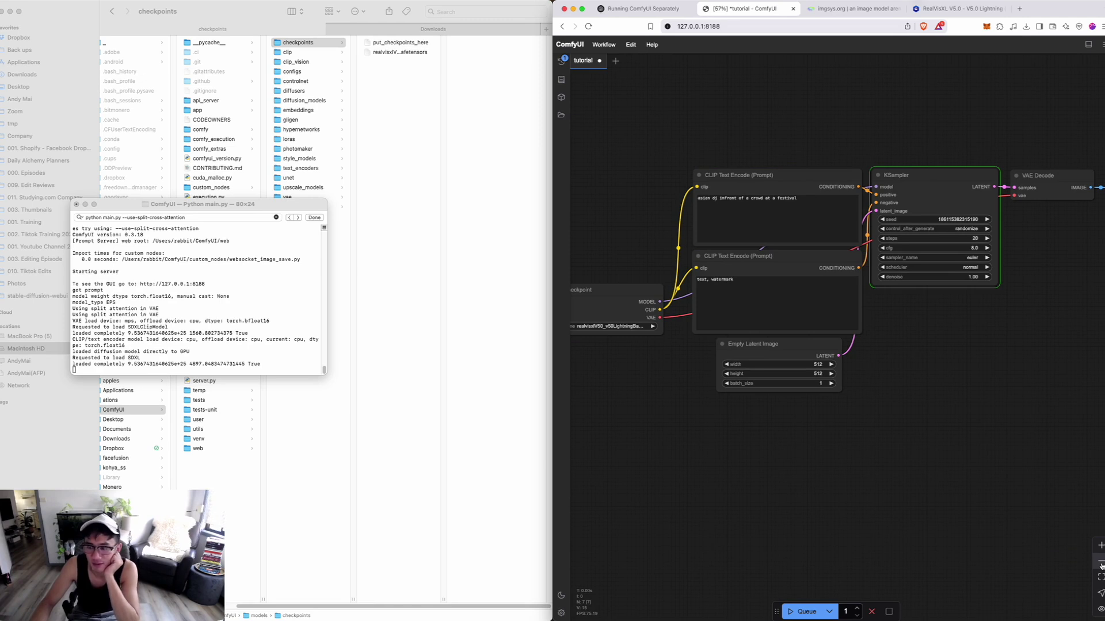
left_click(1101, 564)
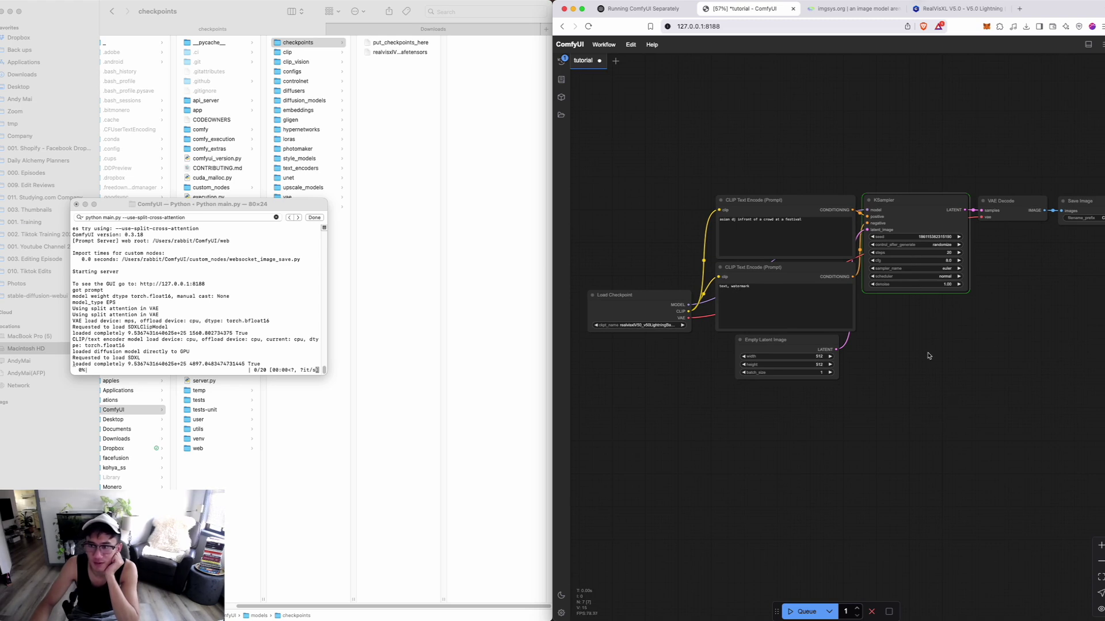
scroll(928, 355, "right", 5)
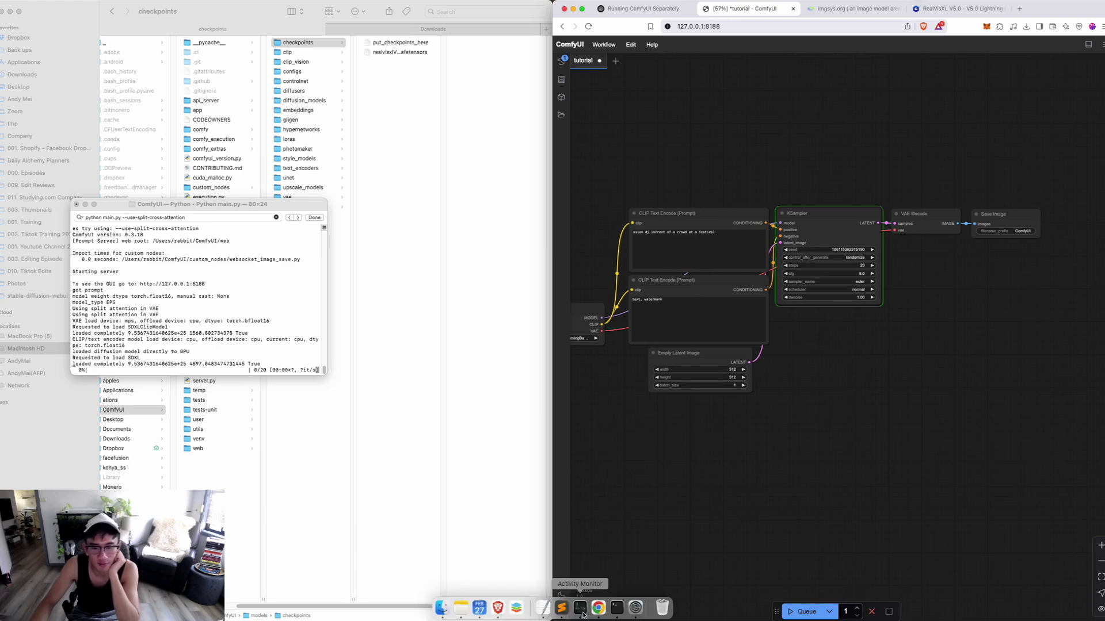
left_click(582, 610)
left_click(391, 172)
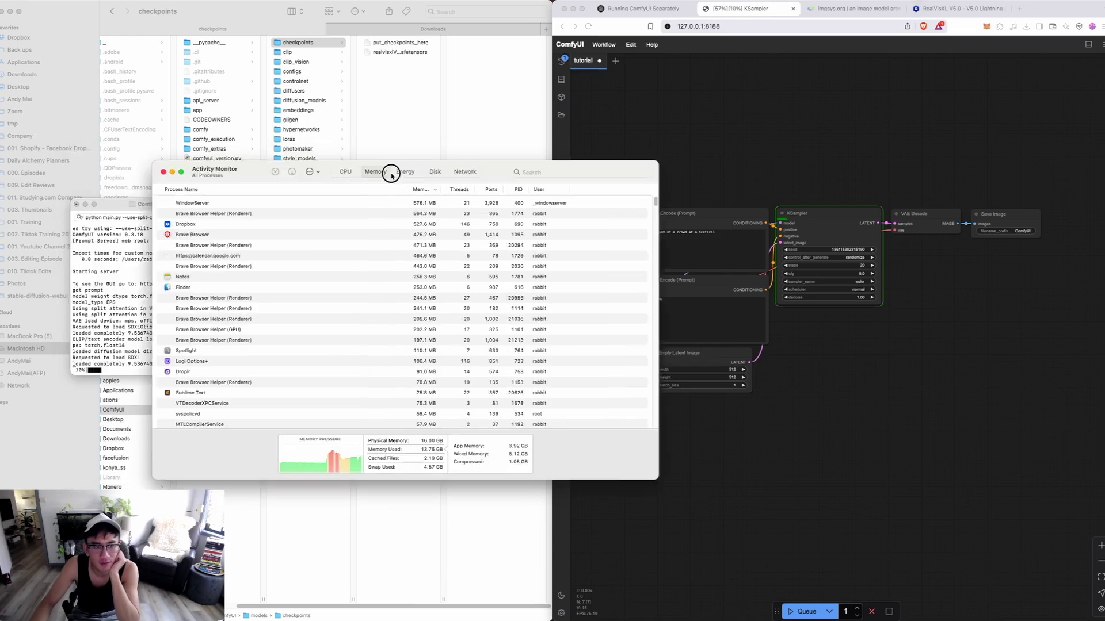
left_click_drag(391, 172, 653, 196)
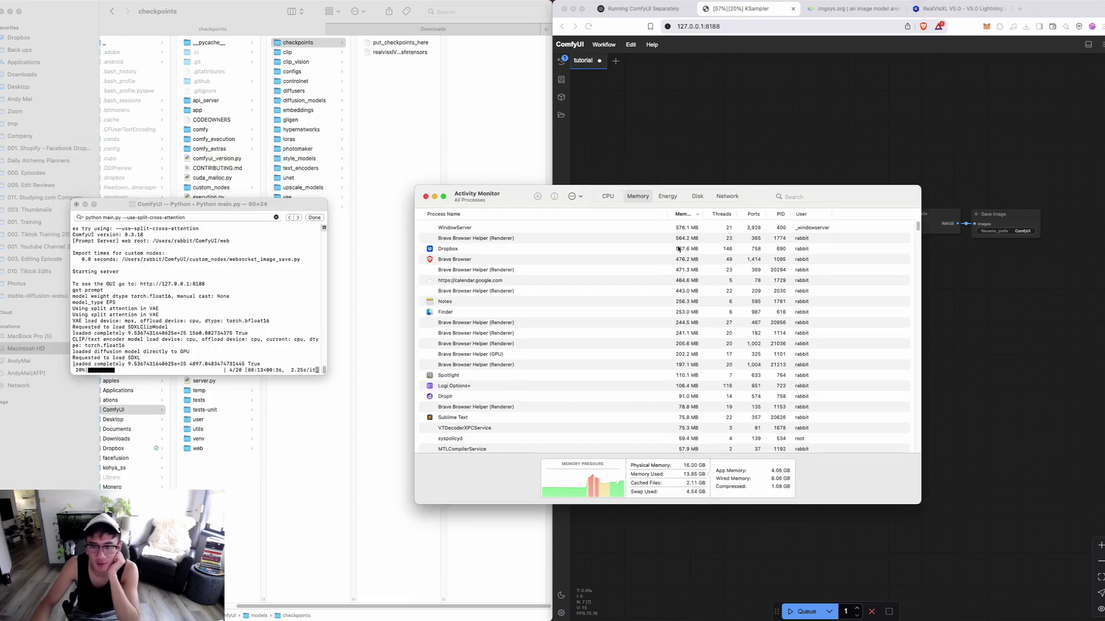
left_click(607, 196)
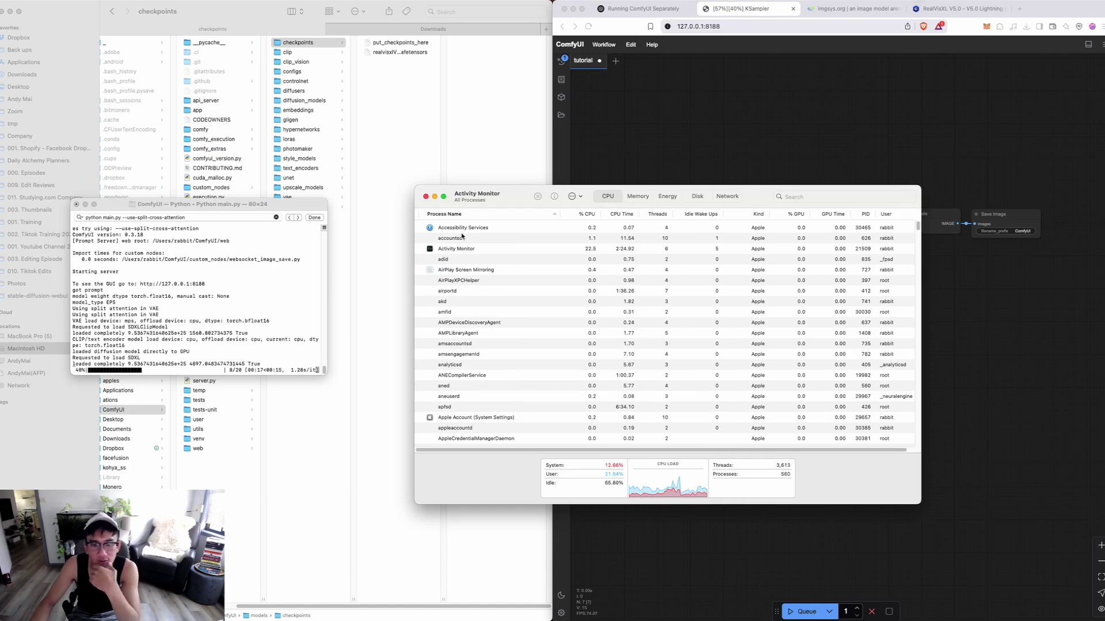
left_click(426, 196)
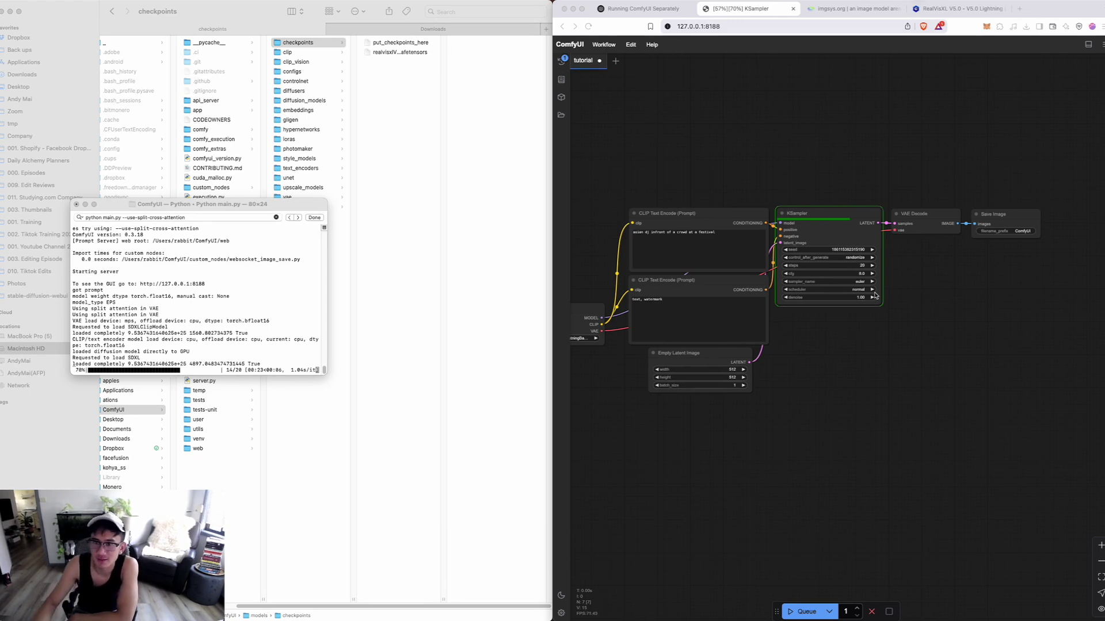
Pan and zoom the canvas to inspect the finished image of a DJ facing a festival crowd
left_click(834, 459)
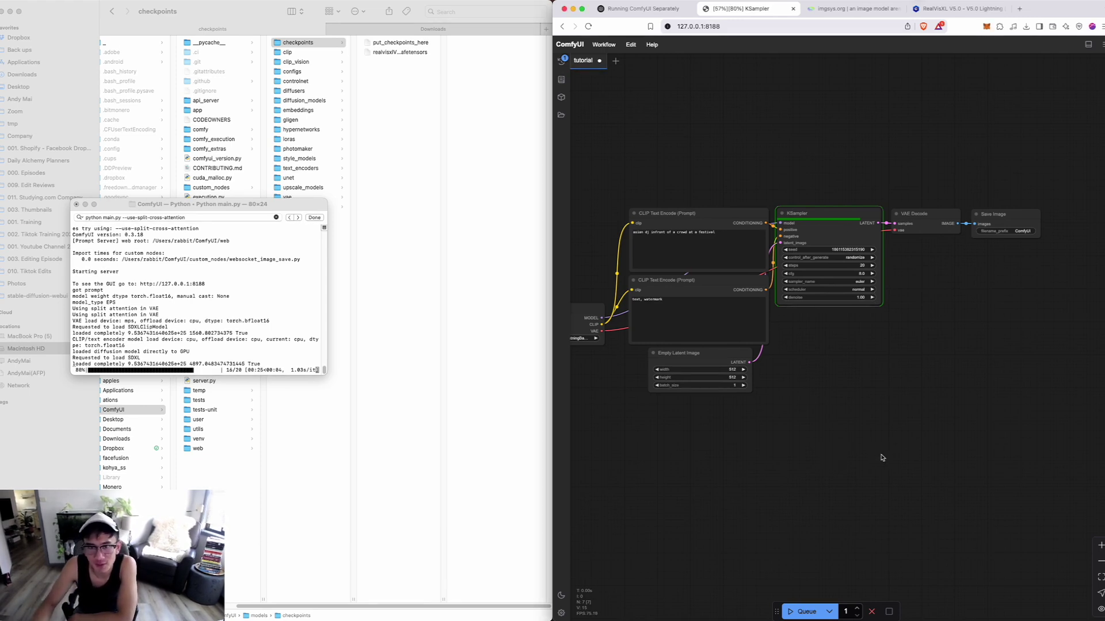
left_click_drag(853, 460, 882, 475)
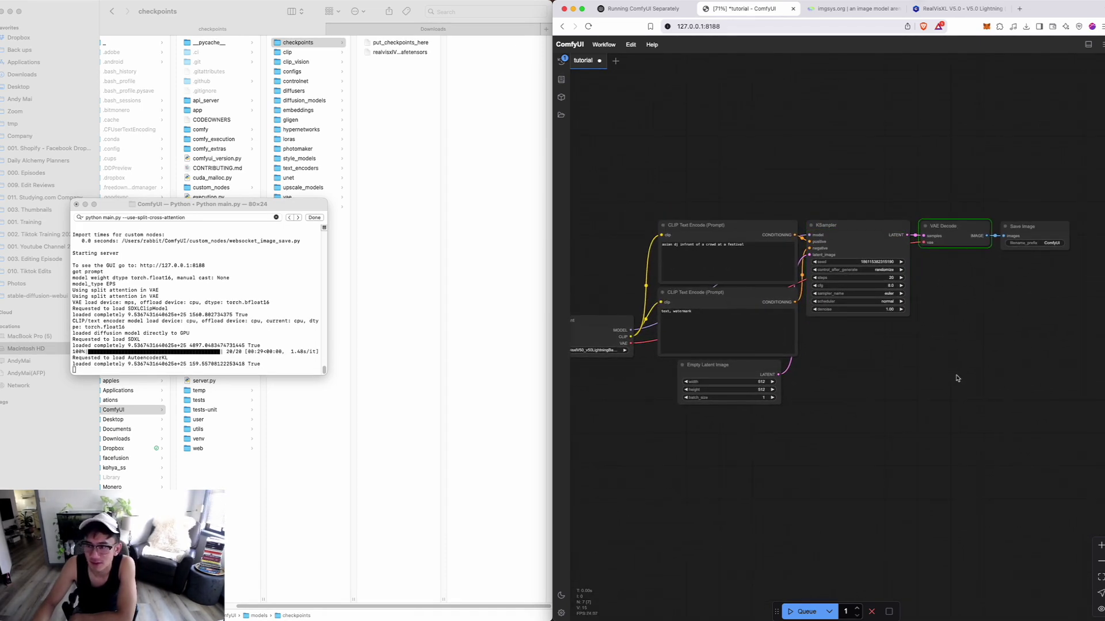
left_click_drag(939, 424, 799, 430)
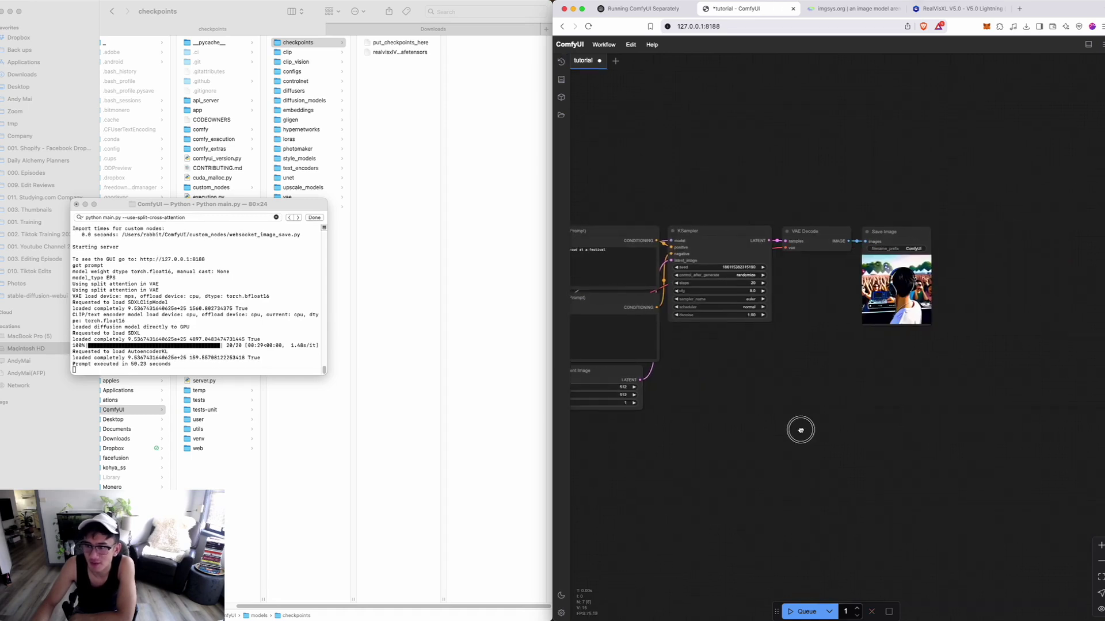
scroll(928, 326, "up", 10)
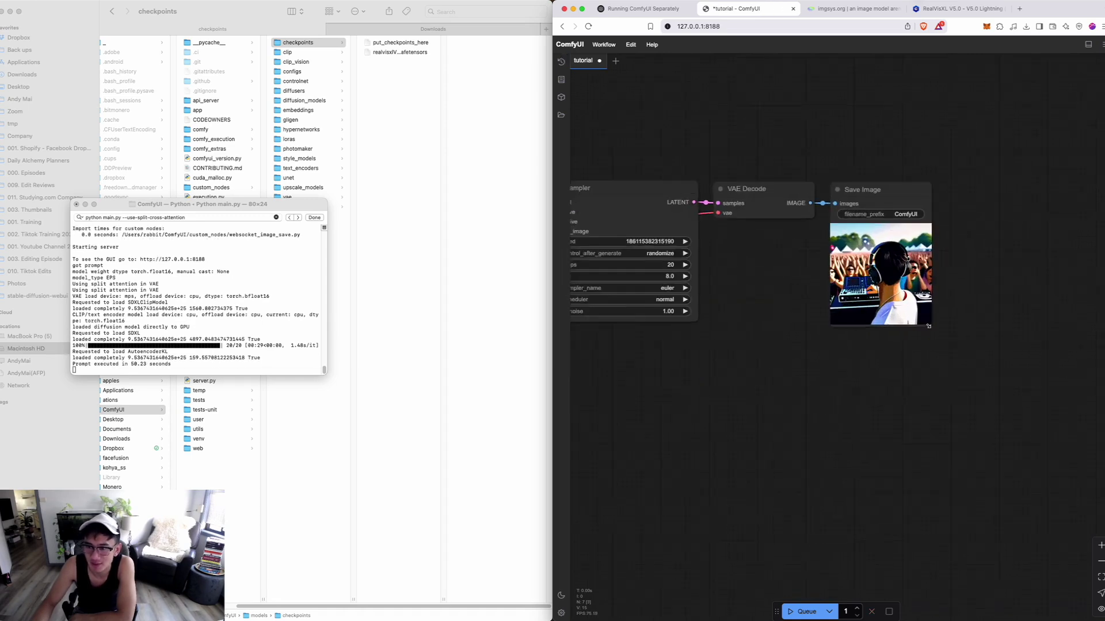
scroll(757, 416, "down", 10)
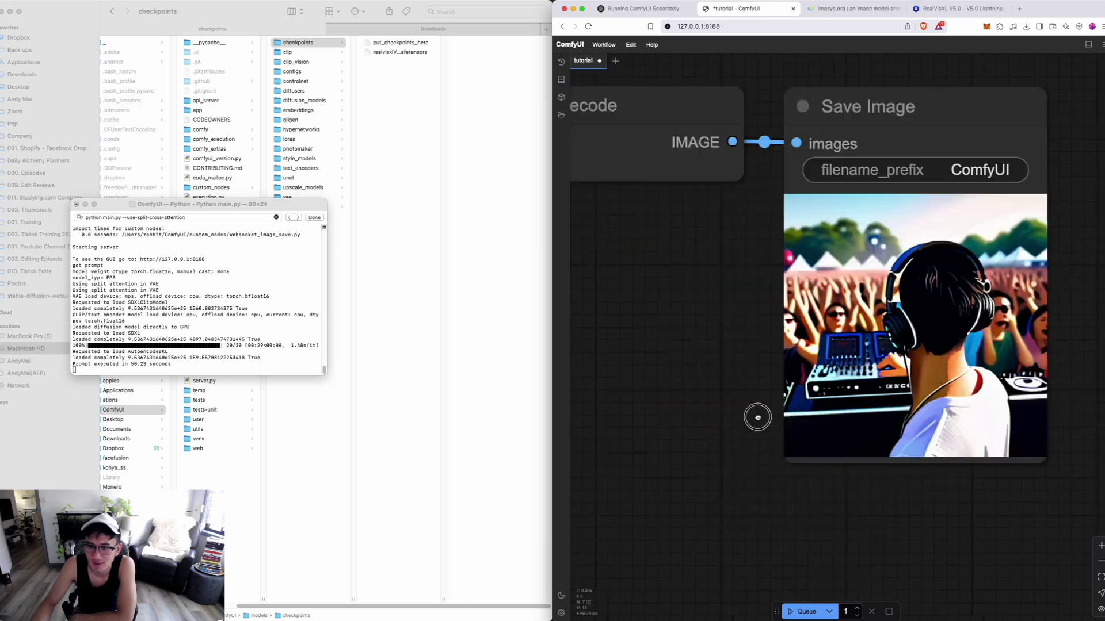
left_click_drag(727, 456, 687, 427)
scroll(941, 360, "up", 6)
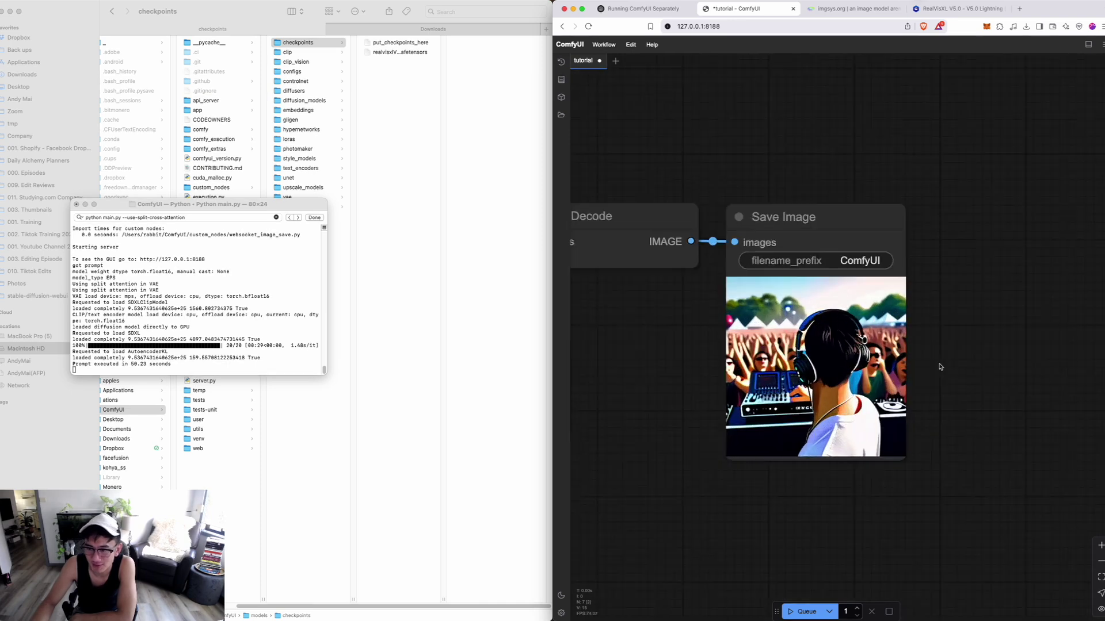